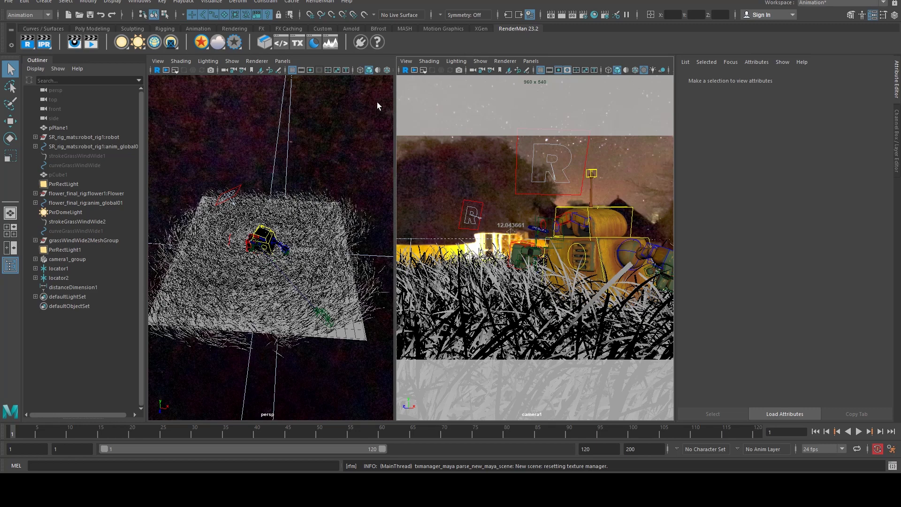
# - Open the render settings and examine the beauty display and its Ci and a channels among the RenderMan AOVs
pyautogui.click(584, 15)
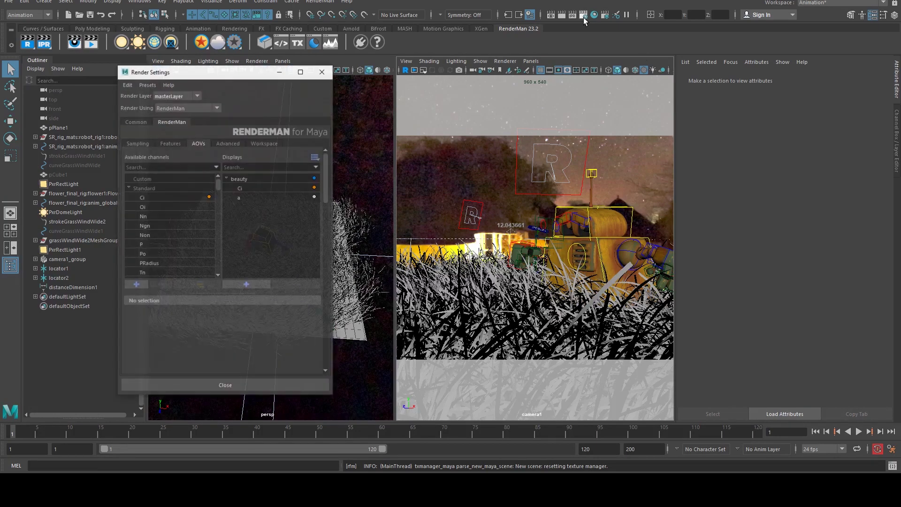
pyautogui.moveTo(234, 76); pyautogui.dragTo(337, 72)
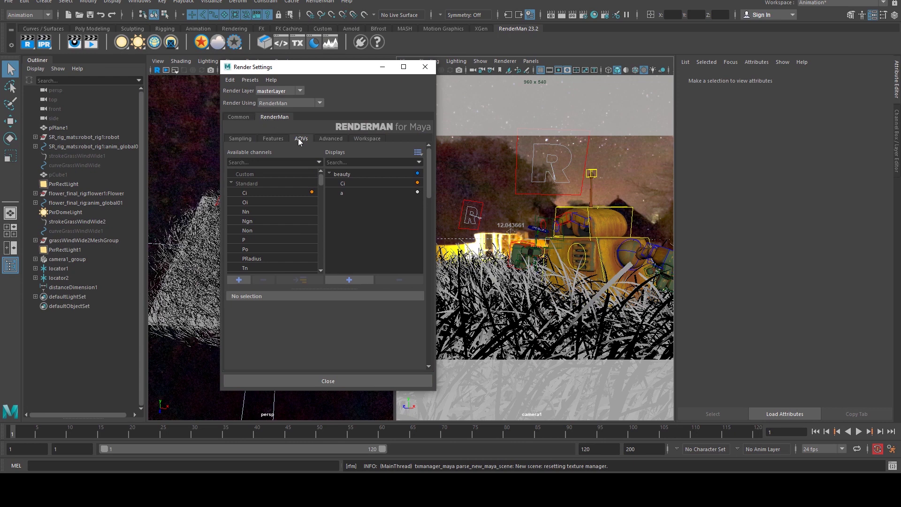
pyautogui.click(346, 174)
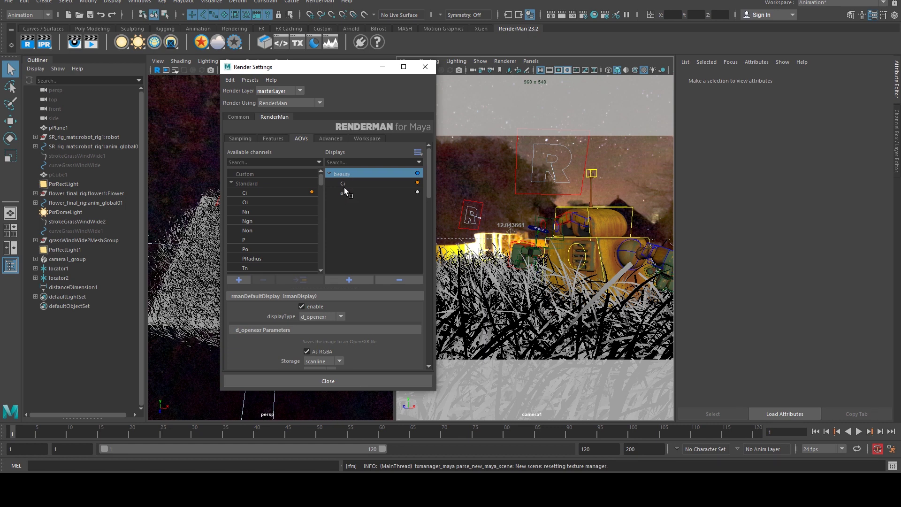
pyautogui.click(347, 184)
pyautogui.click(345, 191)
pyautogui.click(353, 175)
pyautogui.click(350, 184)
pyautogui.click(350, 193)
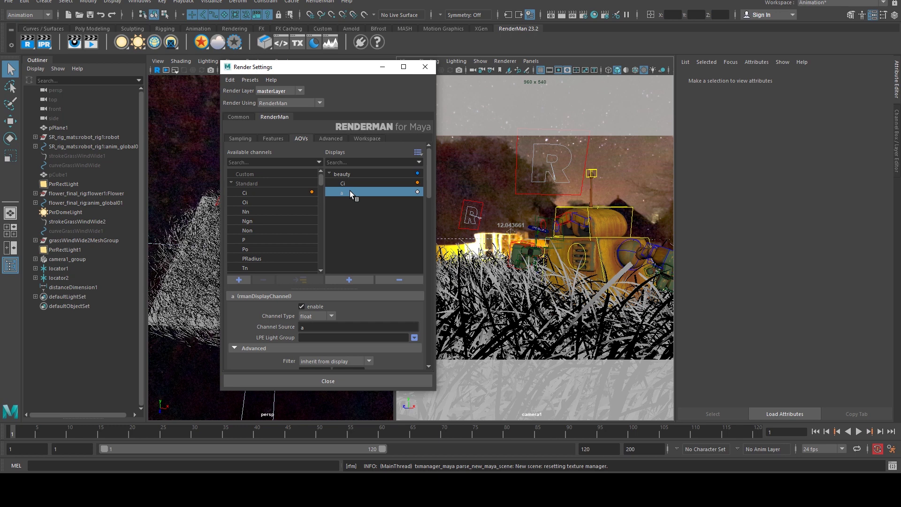
pyautogui.click(352, 173)
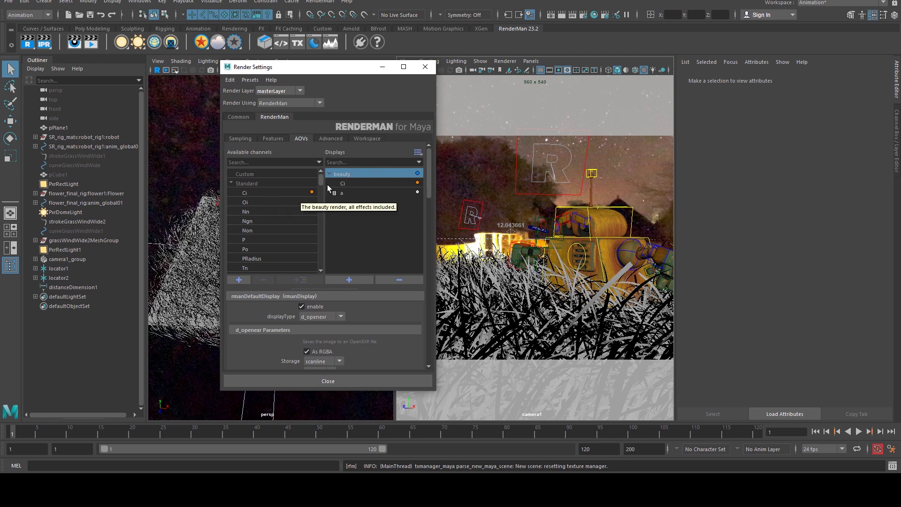
# - Try to remove the beauty display from the RenderMan AOV displays, leaving nothing selected
pyautogui.moveTo(346, 175)
pyautogui.mouseDown()
pyautogui.moveTo(343, 184)
pyautogui.moveTo(342, 173)
pyautogui.mouseUp()
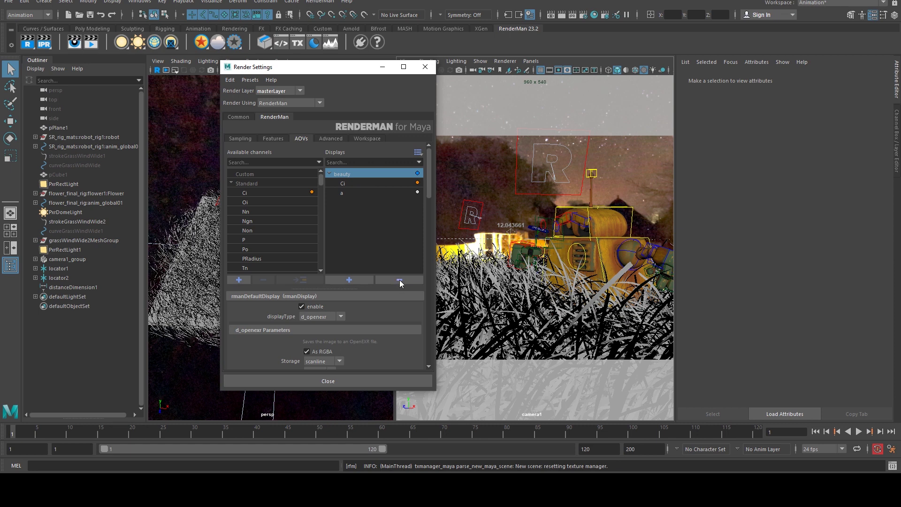
pyautogui.click(399, 280)
pyautogui.click(355, 174)
pyautogui.moveTo(342, 177); pyautogui.dragTo(374, 178)
pyautogui.click(364, 221)
# - Add a new AOV display and name it passes
pyautogui.scroll(-5, 275, 192)
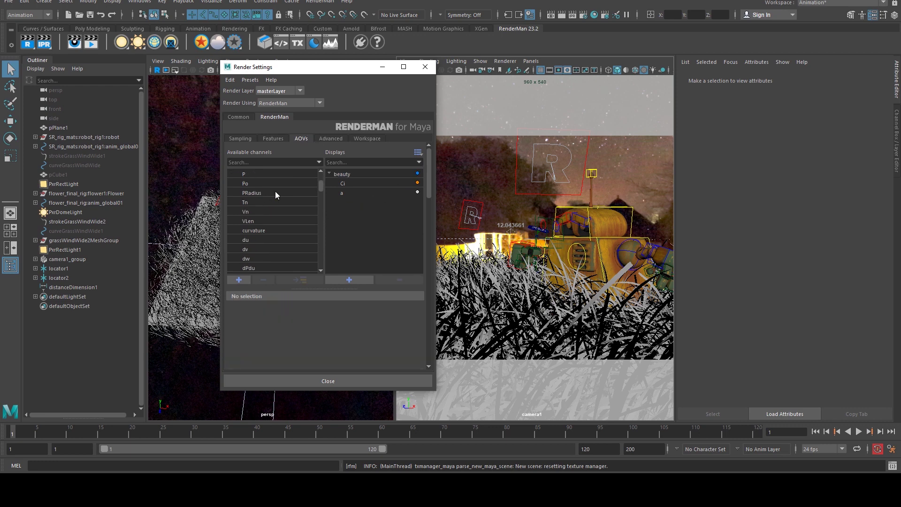
pyautogui.scroll(-6, 323, 213)
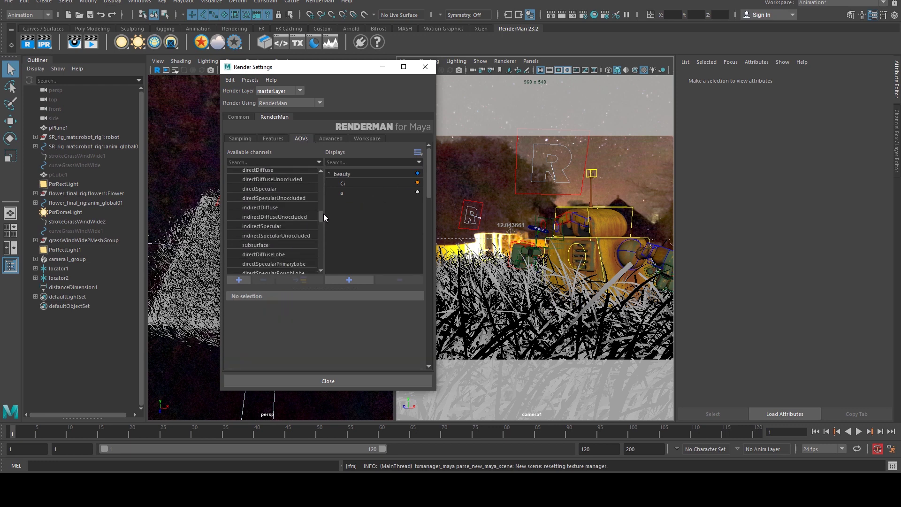
pyautogui.moveTo(323, 208); pyautogui.dragTo(323, 208)
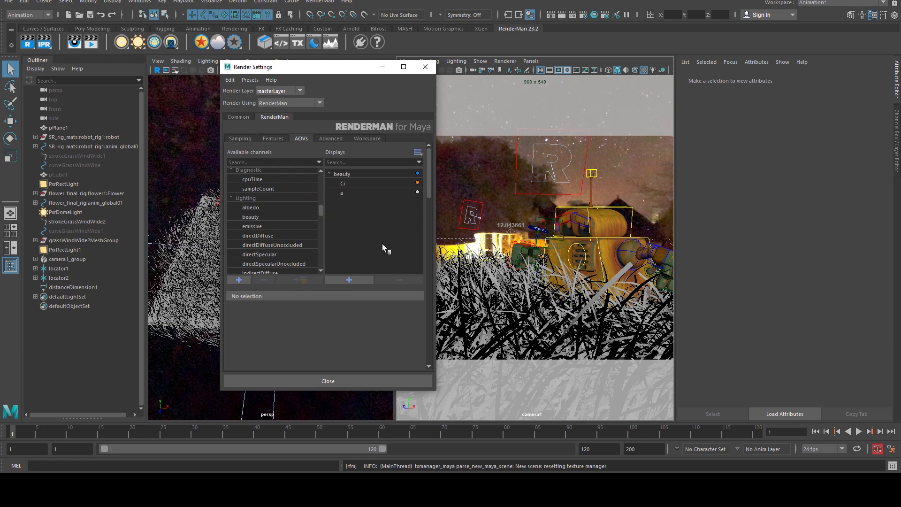
pyautogui.click(360, 280)
pyautogui.click(364, 202)
pyautogui.click(365, 202)
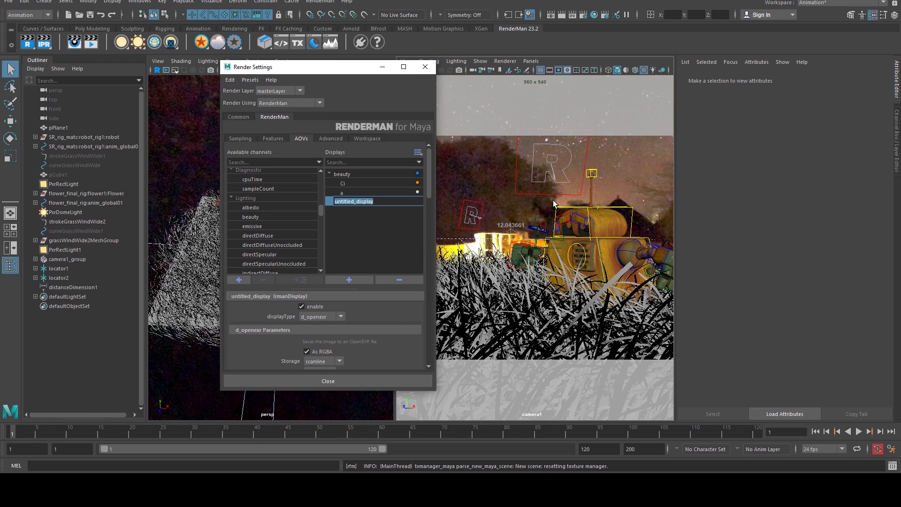
pyautogui.write('passes')
pyautogui.press('Return')
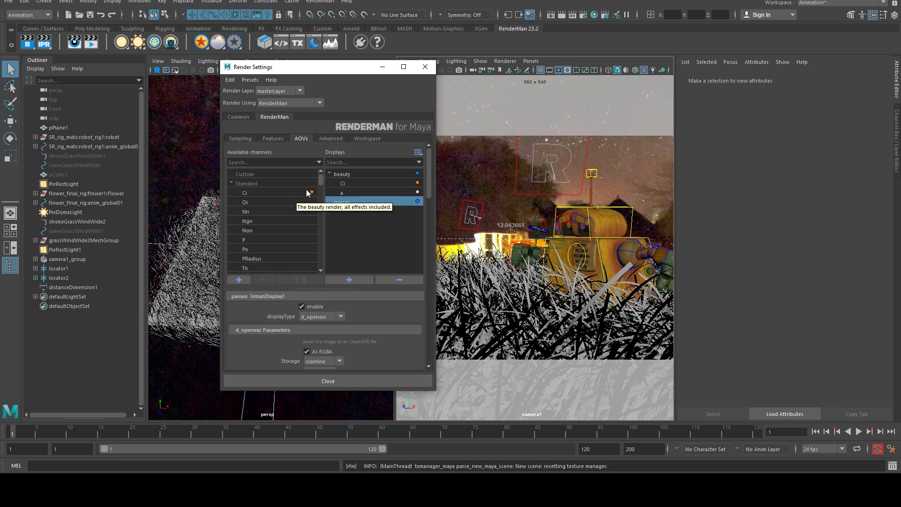
# - Add the directDiffuse, directSpecular, indirectDiffuse and indirectSpecular lighting channels to the passes display
pyautogui.moveTo(320, 180); pyautogui.dragTo(320, 210)
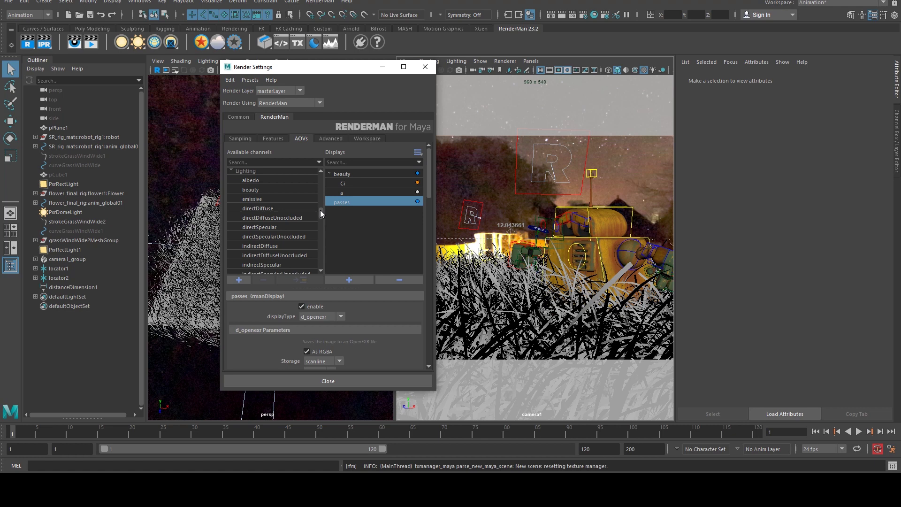
pyautogui.click(284, 208)
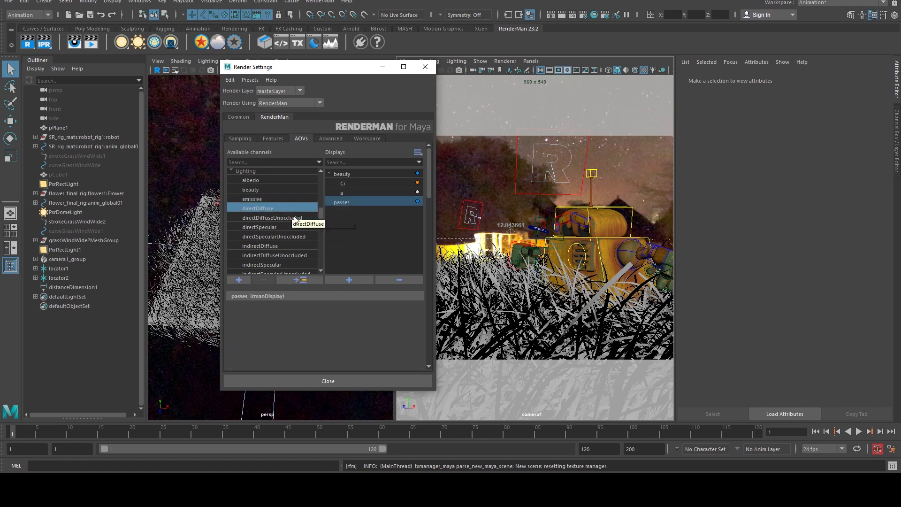
pyautogui.keyDown('ctrl'); pyautogui.click(282, 227); pyautogui.keyUp('ctrl')
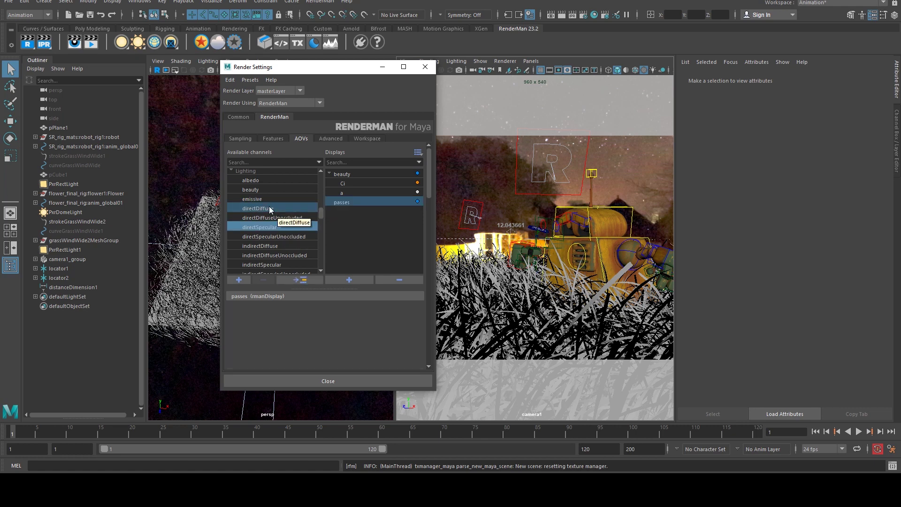
pyautogui.scroll(-2, 254, 230)
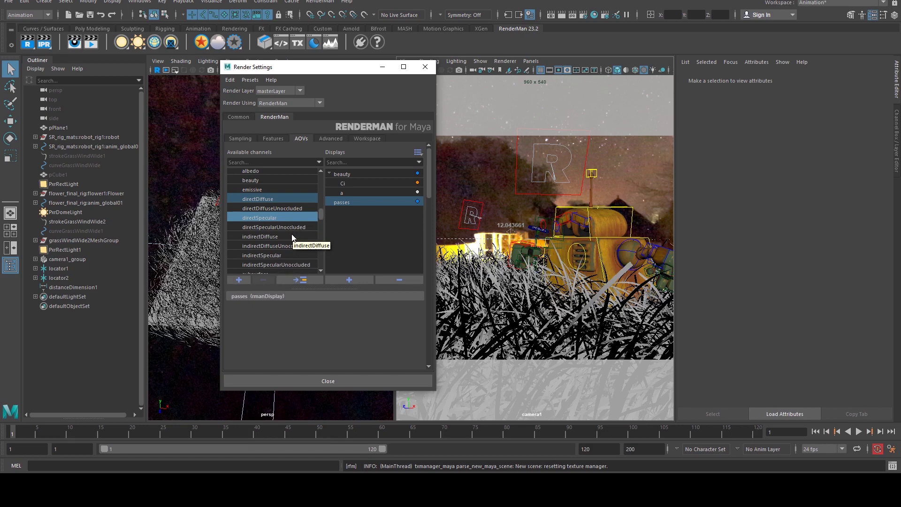
pyautogui.keyDown('ctrl'); pyautogui.click(255, 228); pyautogui.keyUp('ctrl')
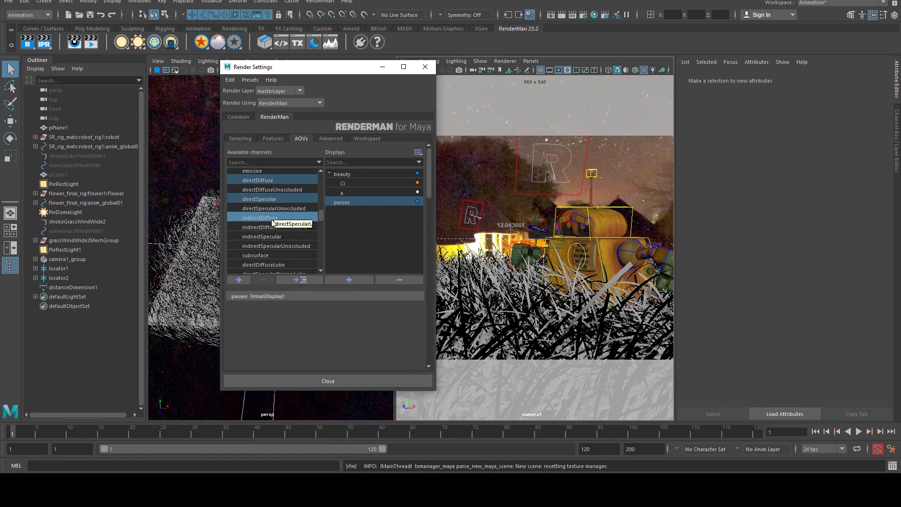
pyautogui.scroll(-1, 271, 237)
pyautogui.keyDown('ctrl'); pyautogui.click(270, 237); pyautogui.keyUp('ctrl')
pyautogui.moveTo(270, 240); pyautogui.dragTo(361, 202)
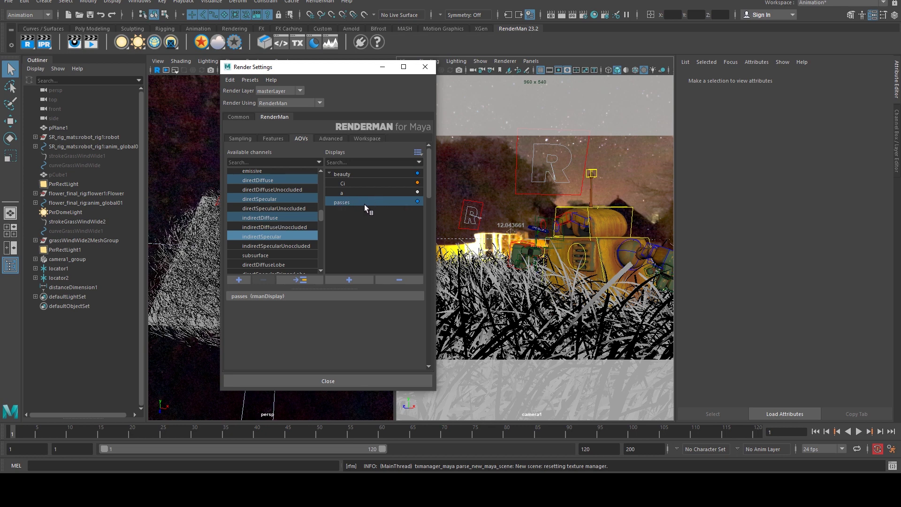
pyautogui.click(301, 283)
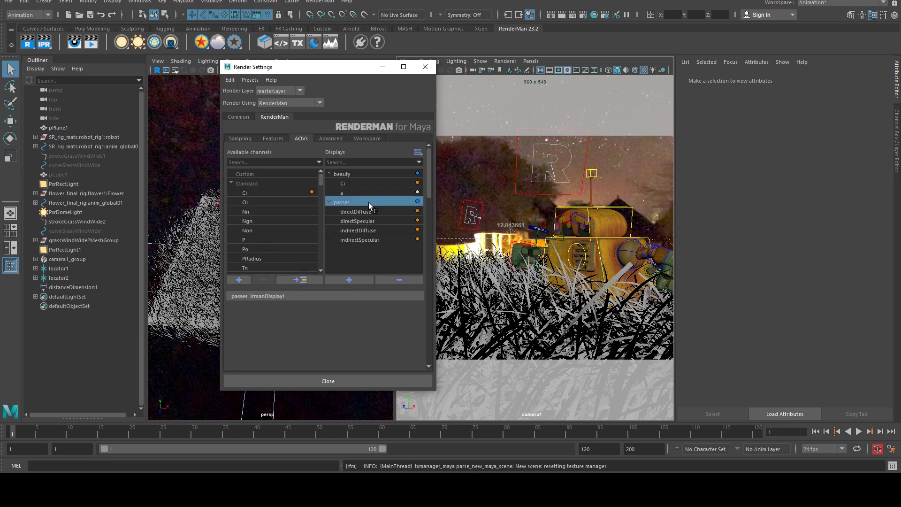
# - Minimize the render settings and start an IPR render of the scene
pyautogui.click(382, 66)
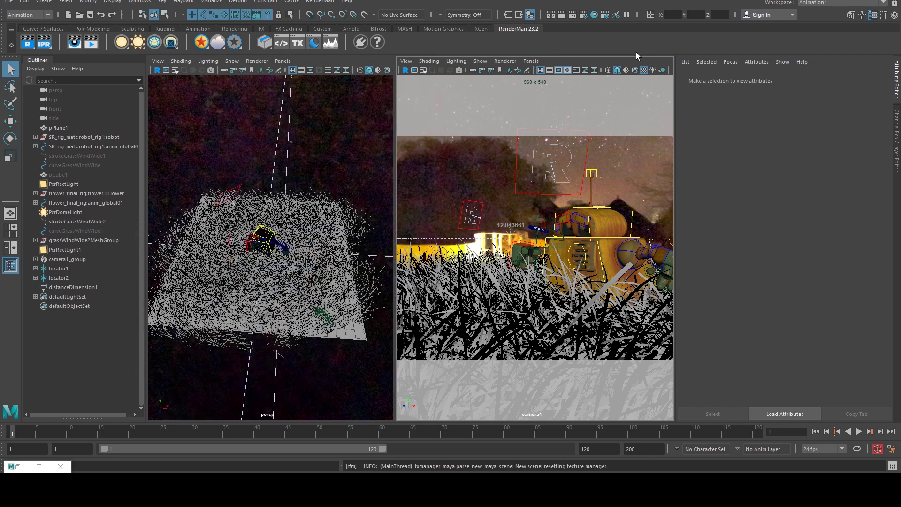
pyautogui.click(45, 45)
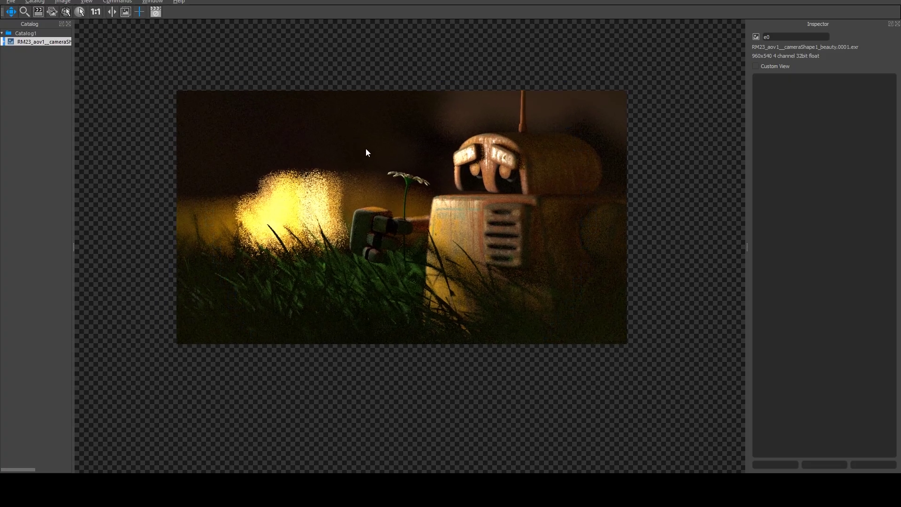
pyautogui.scroll(1, 398, 157)
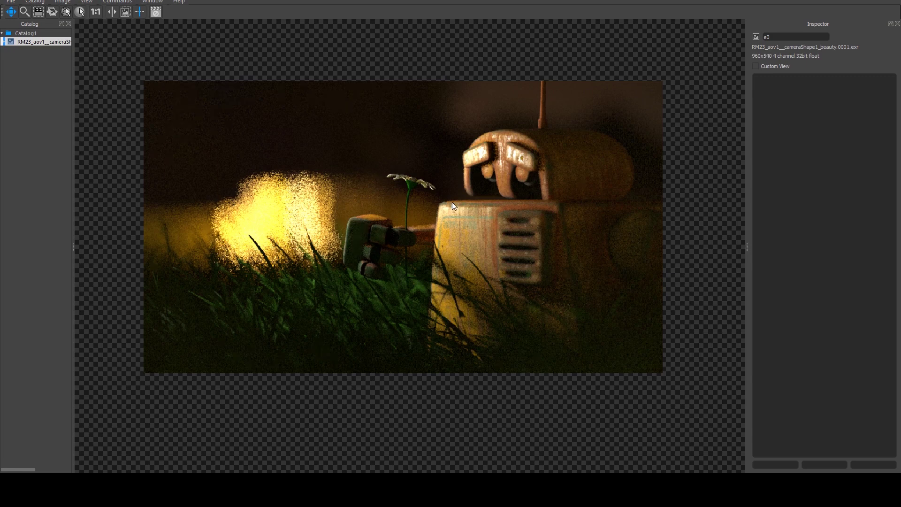
# - Expand the render's catalog entry and compare the beauty image with the passes images beneath it
pyautogui.click(4, 41)
pyautogui.click(32, 53)
pyautogui.click(36, 57)
pyautogui.click(55, 52)
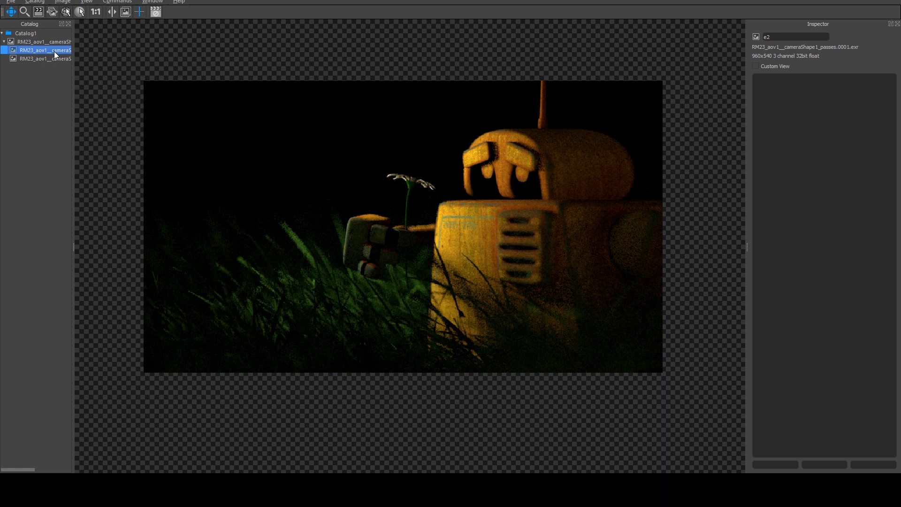
pyautogui.click(57, 58)
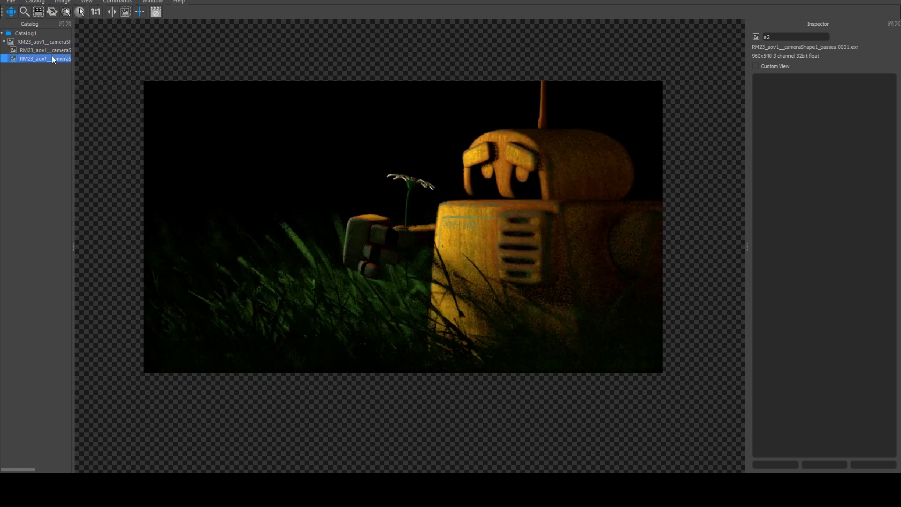
pyautogui.moveTo(75, 42)
pyautogui.mouseDown()
pyautogui.moveTo(189, 57)
pyautogui.moveTo(64, 47)
pyautogui.mouseUp()
pyautogui.click(47, 42)
pyautogui.click(52, 49)
pyautogui.click(54, 43)
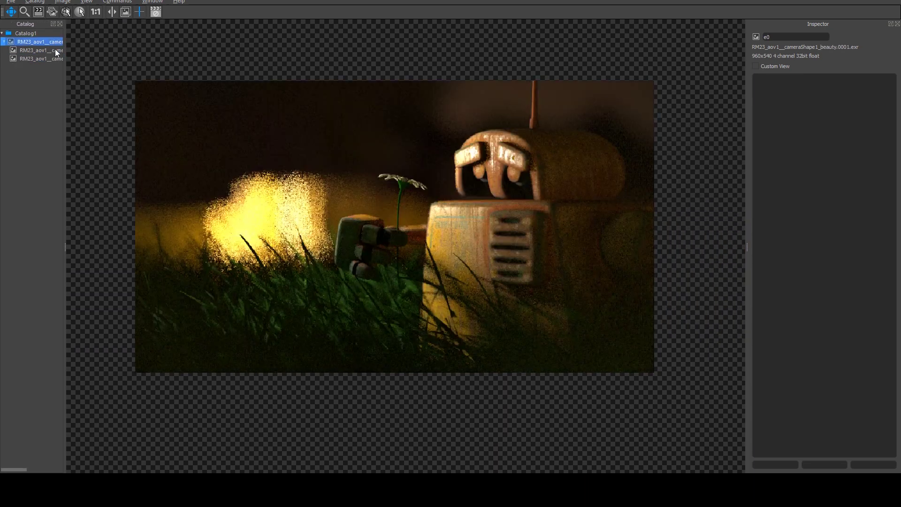
pyautogui.click(49, 49)
pyautogui.click(29, 59)
pyautogui.click(4, 42)
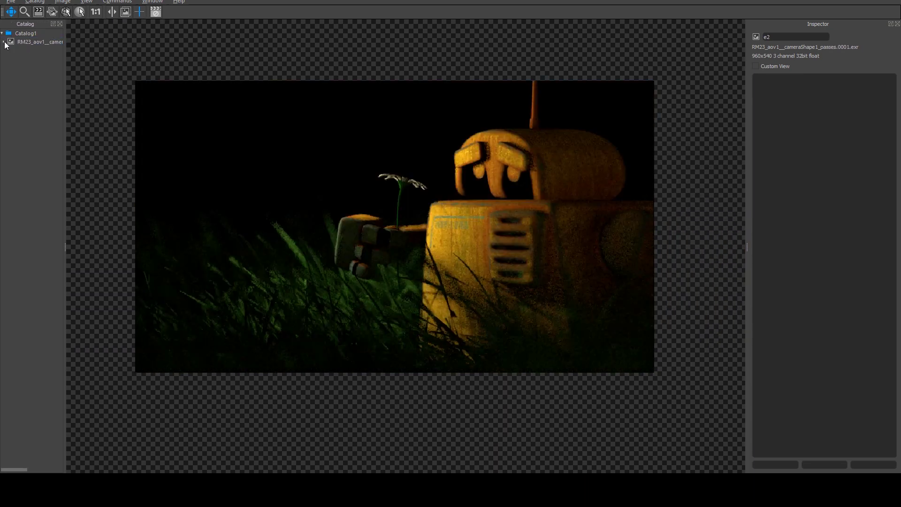
pyautogui.moveTo(361, 148); pyautogui.dragTo(357, 149)
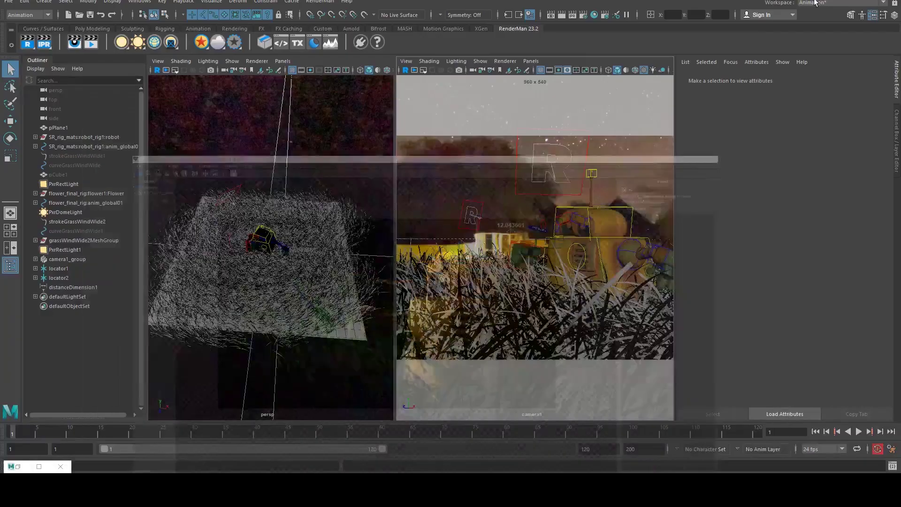
# - Return to Maya, reopen the render settings and collapse the channels of the passes display
pyautogui.click(585, 18)
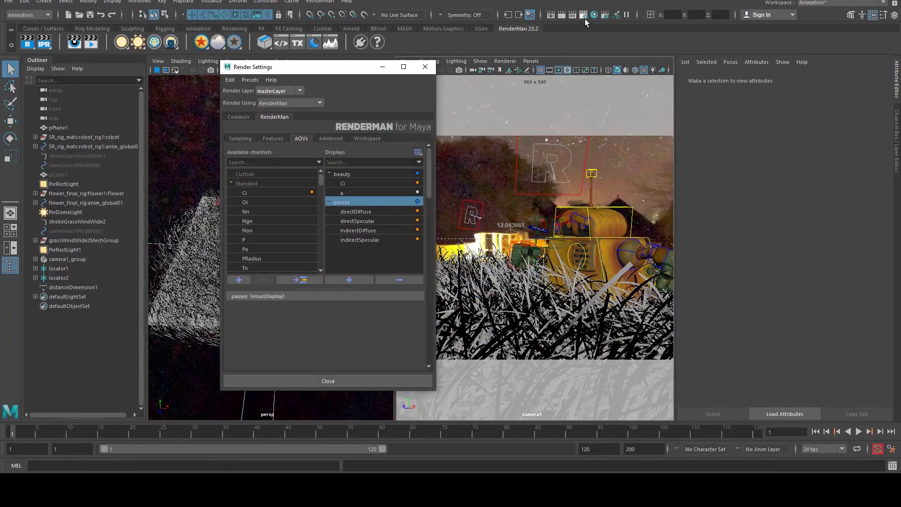
pyautogui.click(330, 202)
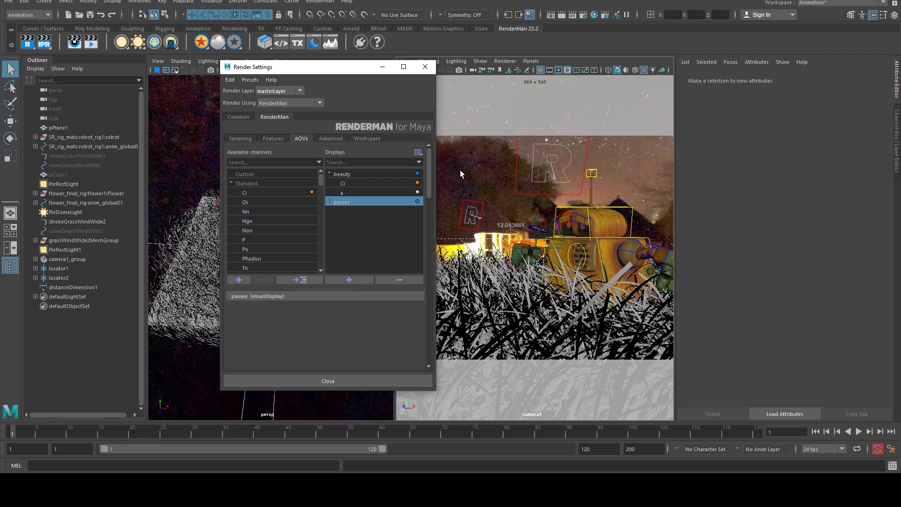
pyautogui.click(382, 67)
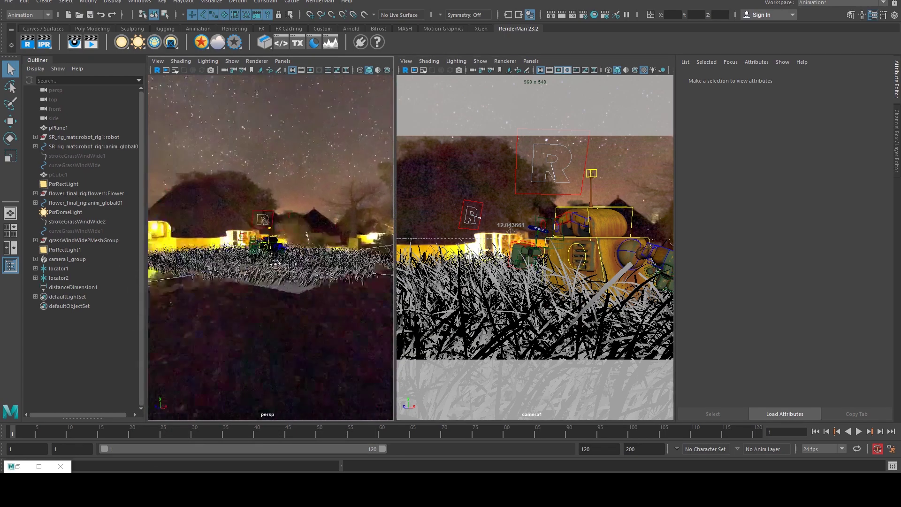
pyautogui.keyDown('alt'); pyautogui.moveTo(276, 264); pyautogui.dragTo(115, 263); pyautogui.keyUp('alt')
pyautogui.keyDown('alt'); pyautogui.moveTo(232, 207); pyautogui.dragTo(297, 177); pyautogui.keyUp('alt')
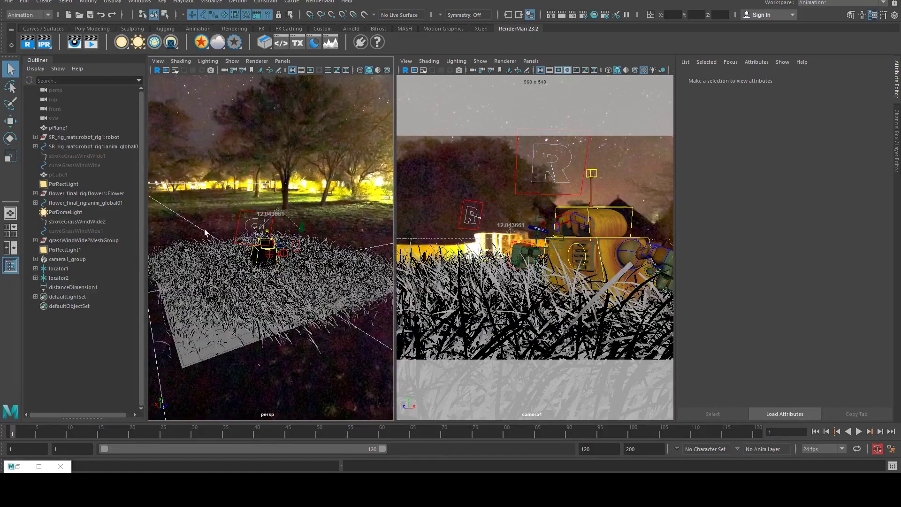
pyautogui.keyDown('alt'); pyautogui.moveTo(205, 232); pyautogui.dragTo(336, 214); pyautogui.keyUp('alt')
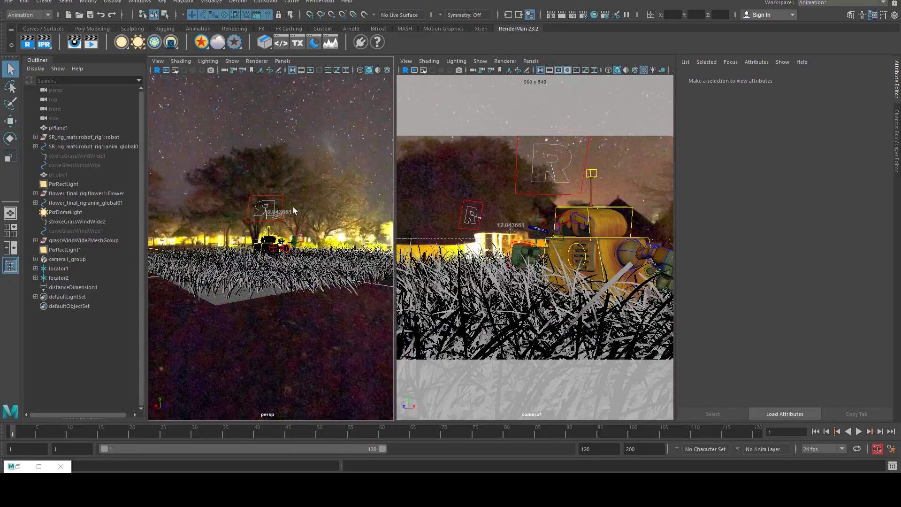
pyautogui.click(18, 467)
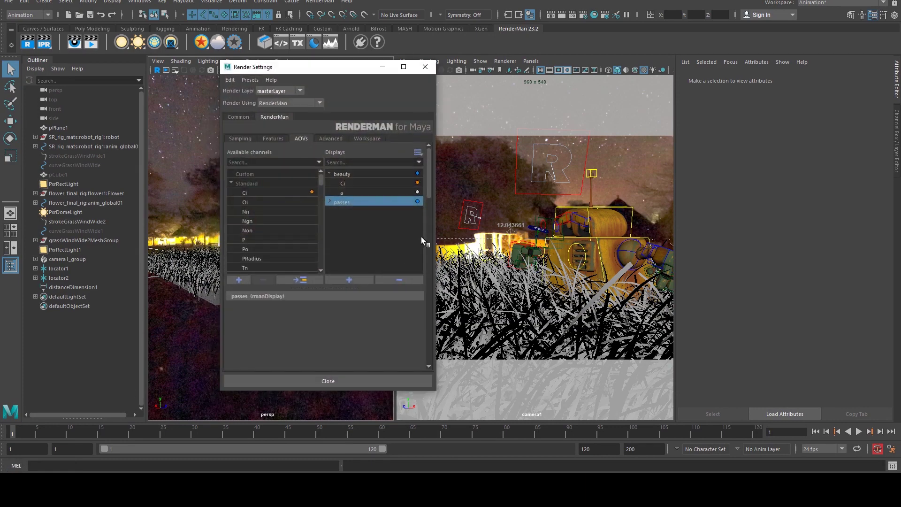
pyautogui.click(368, 281)
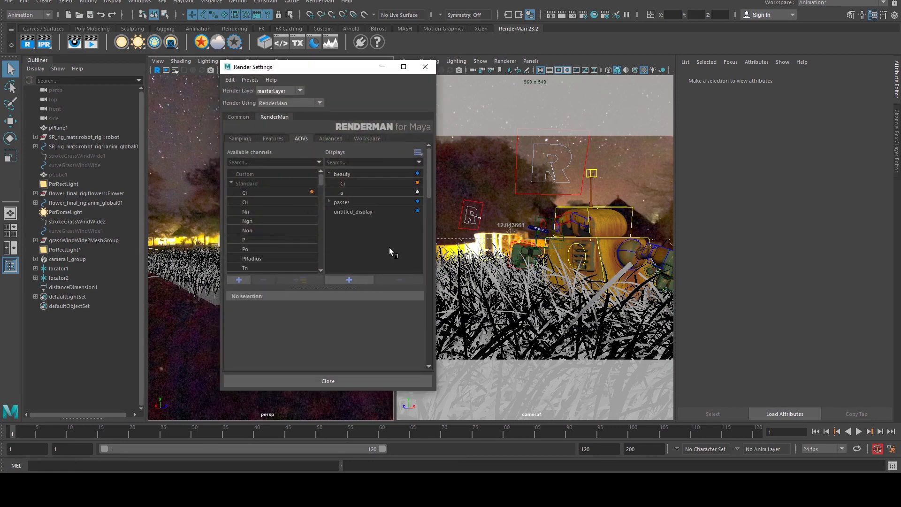
pyautogui.click(395, 214)
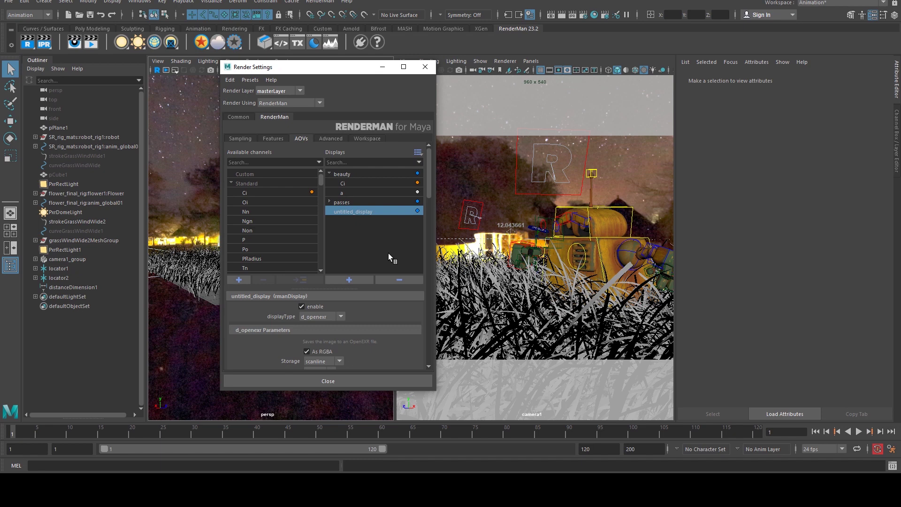
pyautogui.click(399, 280)
# - Add the emissive lighting channel as a new node in a separate display named _emissive
pyautogui.moveTo(320, 179); pyautogui.dragTo(321, 214)
pyautogui.click(251, 210)
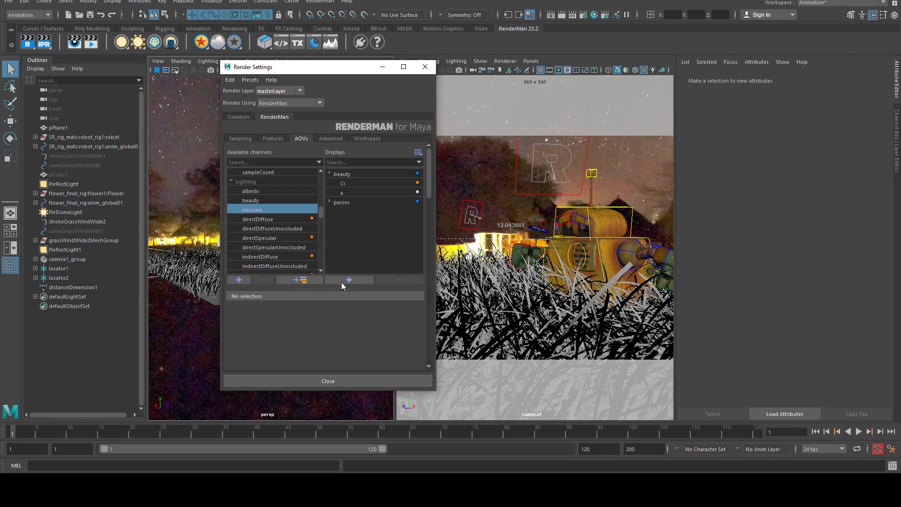
pyautogui.click(300, 280)
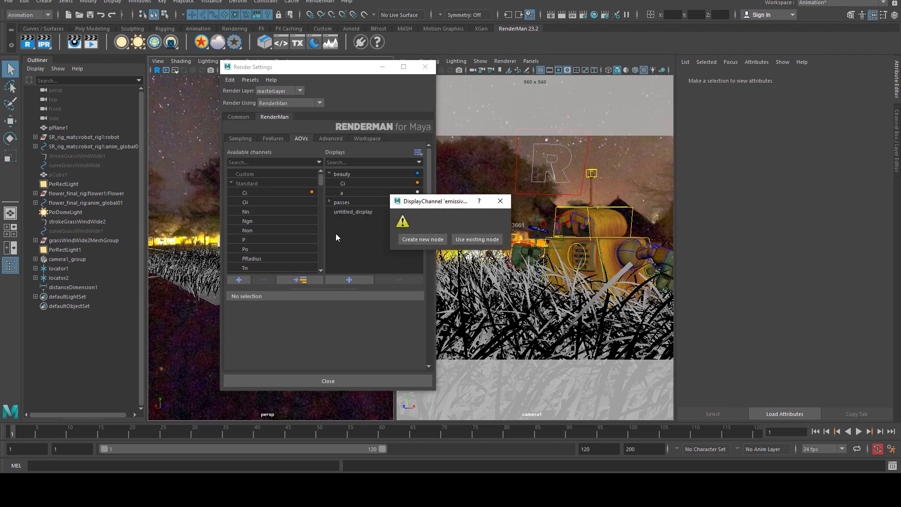
pyautogui.click(420, 240)
pyautogui.click(356, 202)
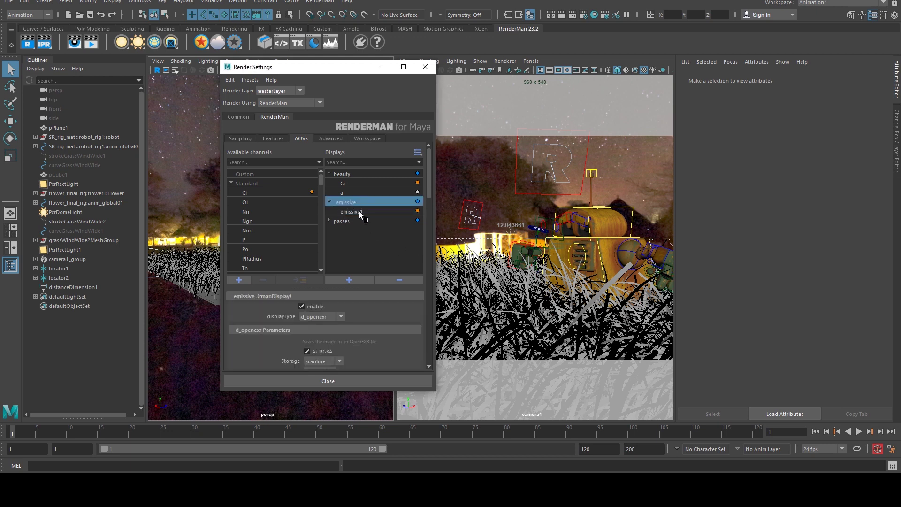
# - Examine the _emissive and passes displays together with the settings of their emissive1 and directDiffuse channels
pyautogui.click(359, 213)
pyautogui.click(330, 221)
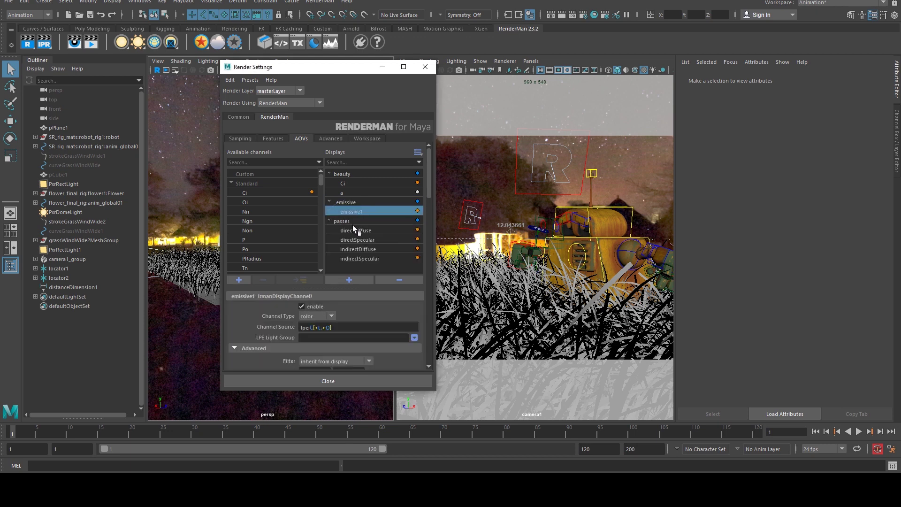
pyautogui.click(349, 220)
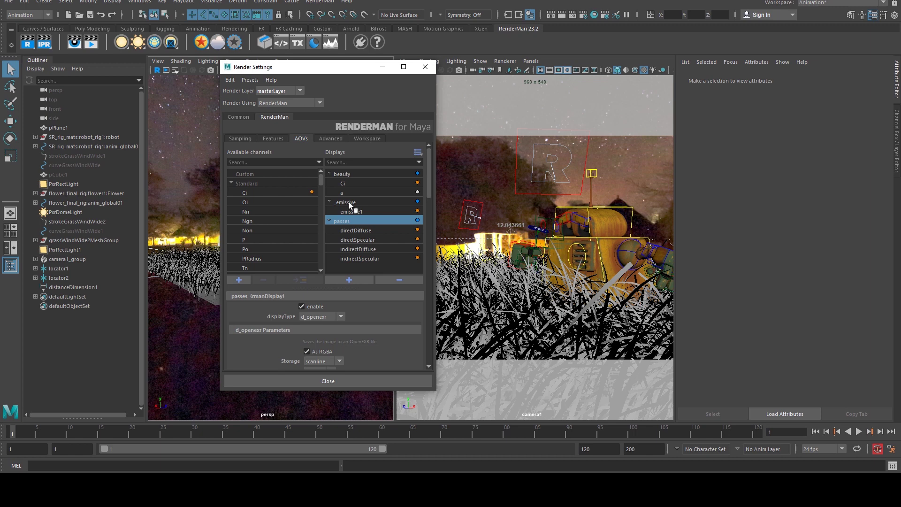
pyautogui.click(349, 202)
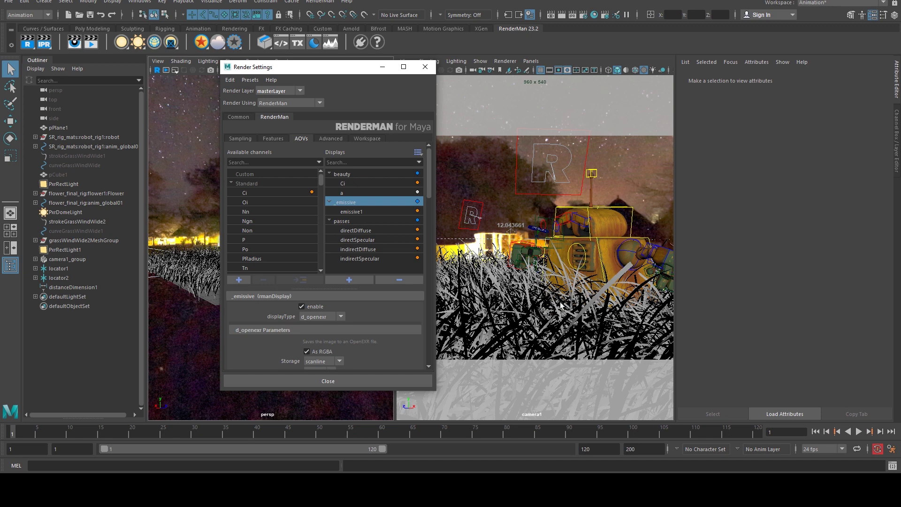
pyautogui.moveTo(366, 229); pyautogui.dragTo(324, 201)
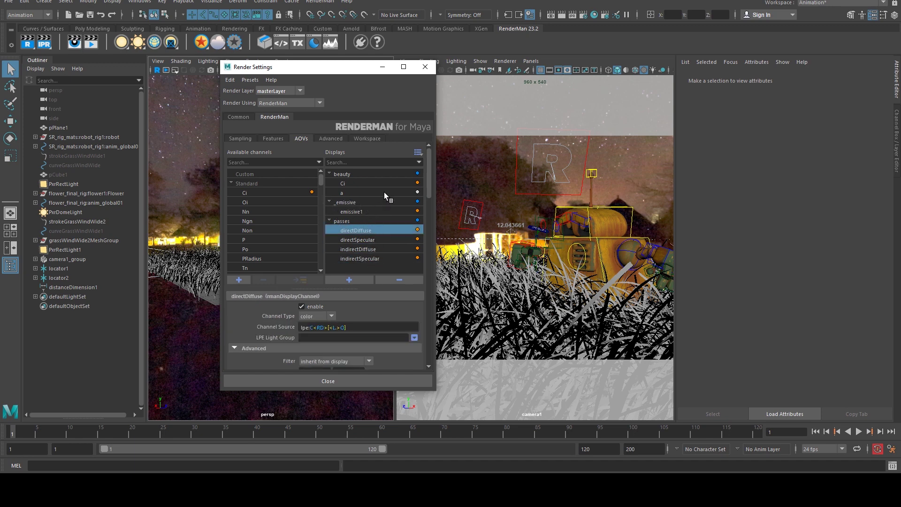
pyautogui.moveTo(384, 192); pyautogui.dragTo(339, 224)
# - Enable denoising for the passes display
pyautogui.click(351, 223)
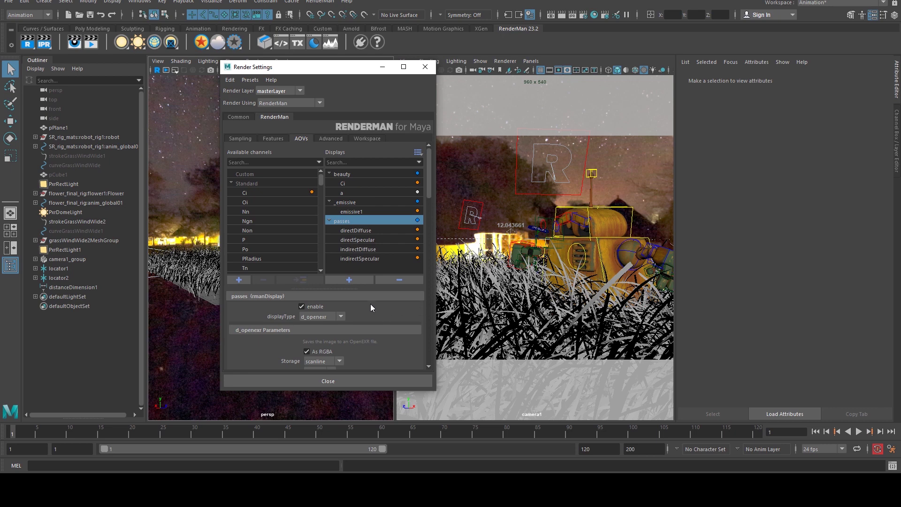
pyautogui.scroll(-2, 378, 309)
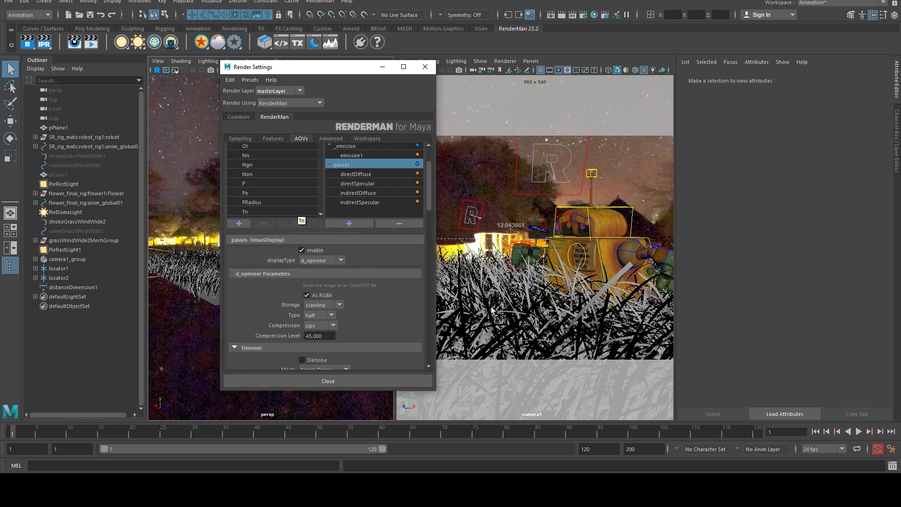
pyautogui.scroll(-4, 581, 268)
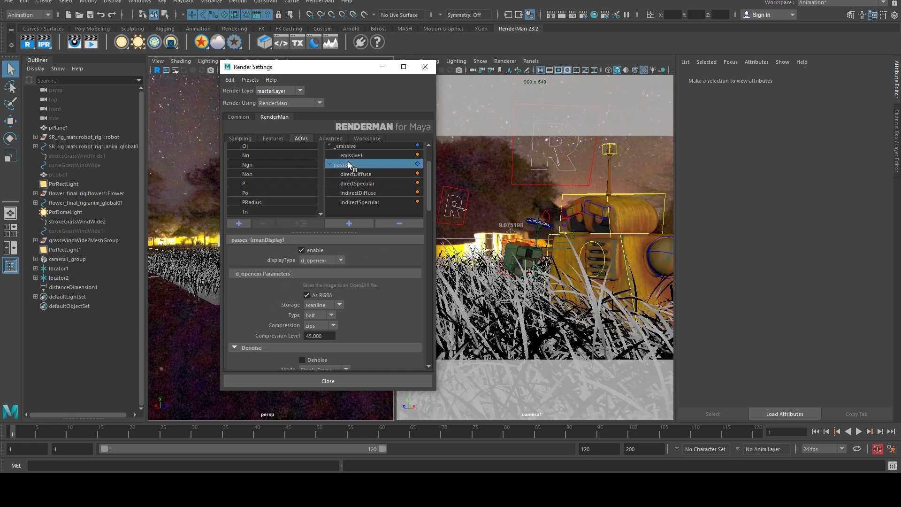
pyautogui.scroll(-1, 263, 311)
pyautogui.click(313, 332)
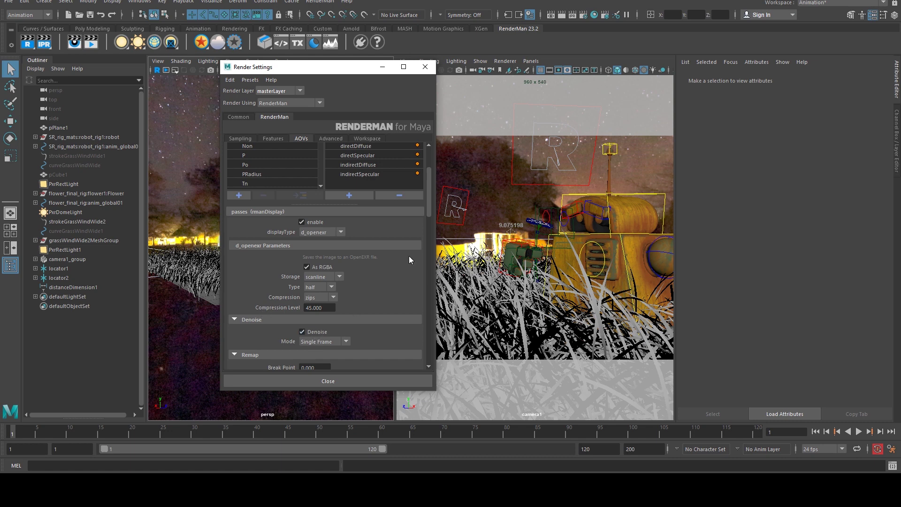
# - Check the denoise settings of the _emissive and beauty displays
pyautogui.scroll(2, 409, 256)
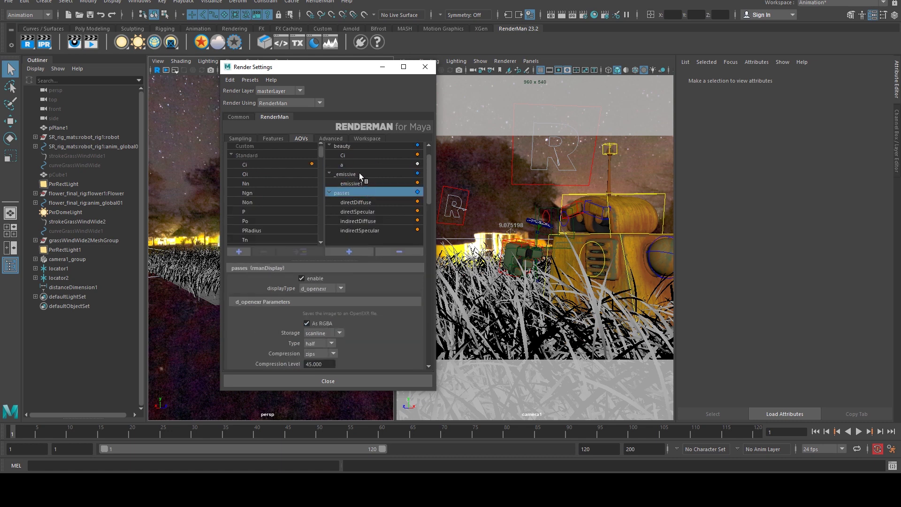
pyautogui.click(360, 174)
pyautogui.scroll(-1, 304, 331)
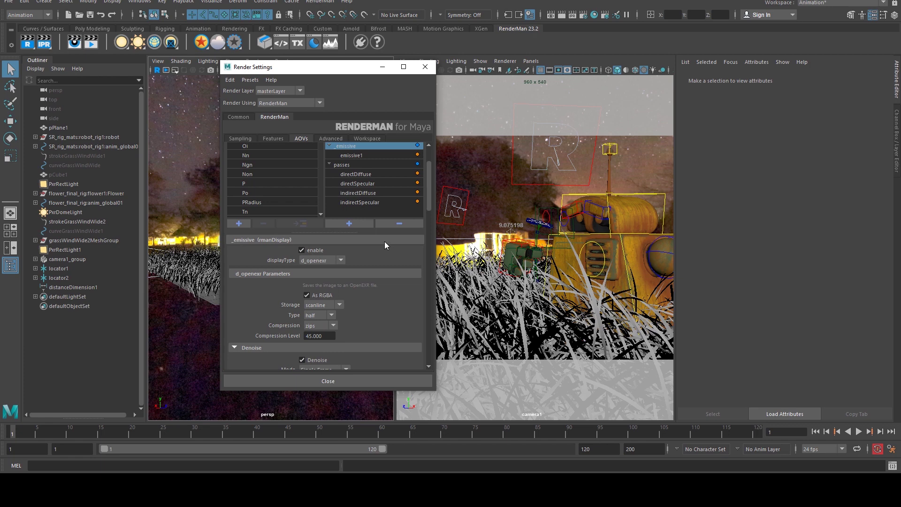
pyautogui.scroll(1, 399, 216)
pyautogui.click(359, 146)
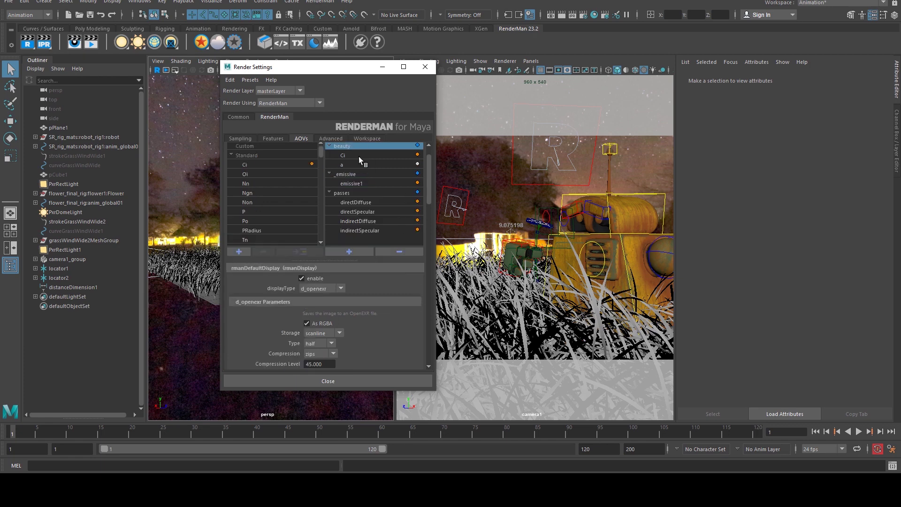
pyautogui.scroll(-2, 387, 289)
pyautogui.scroll(2, 359, 263)
pyautogui.scroll(-2, 328, 328)
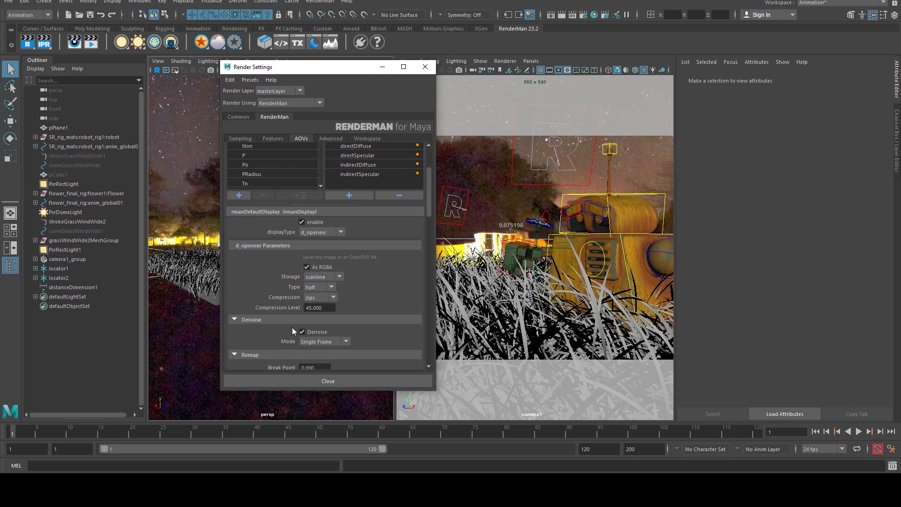
pyautogui.scroll(3, 398, 229)
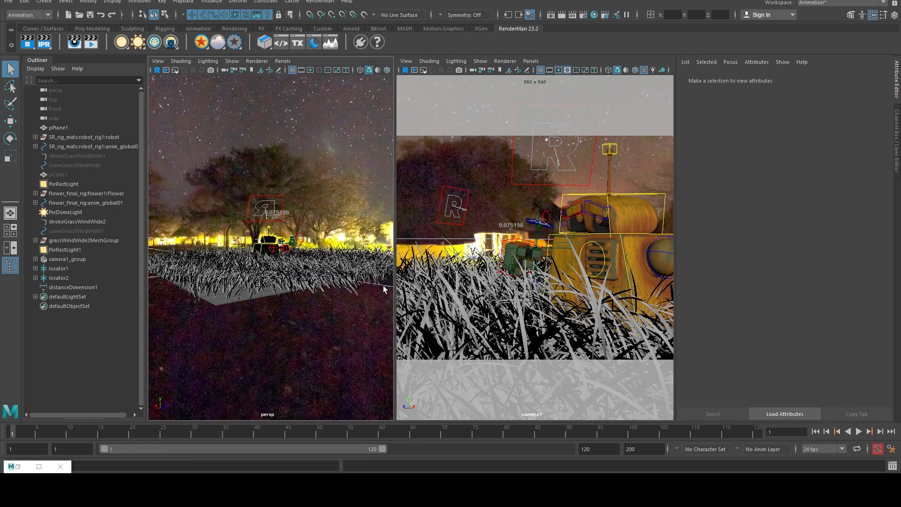
# - Reopen the render settings and review the sampling values, including the pixel variance
pyautogui.click(591, 15)
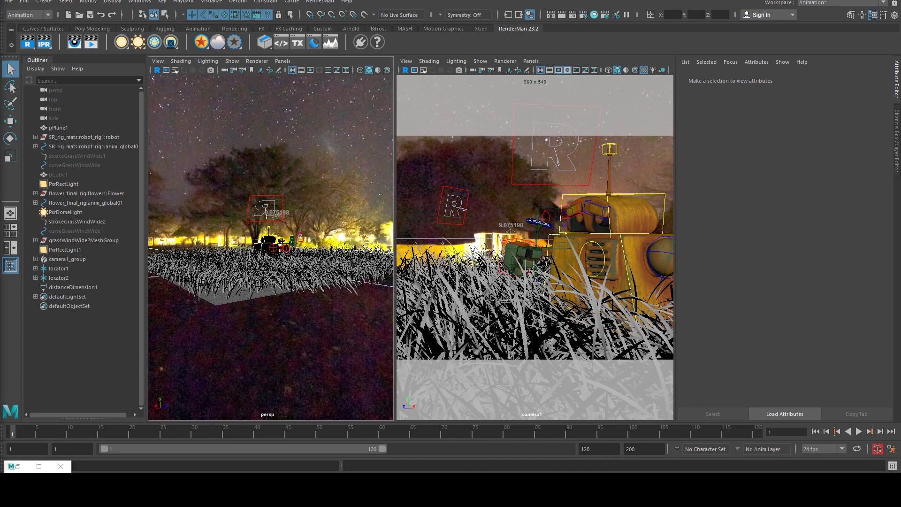
pyautogui.click(582, 15)
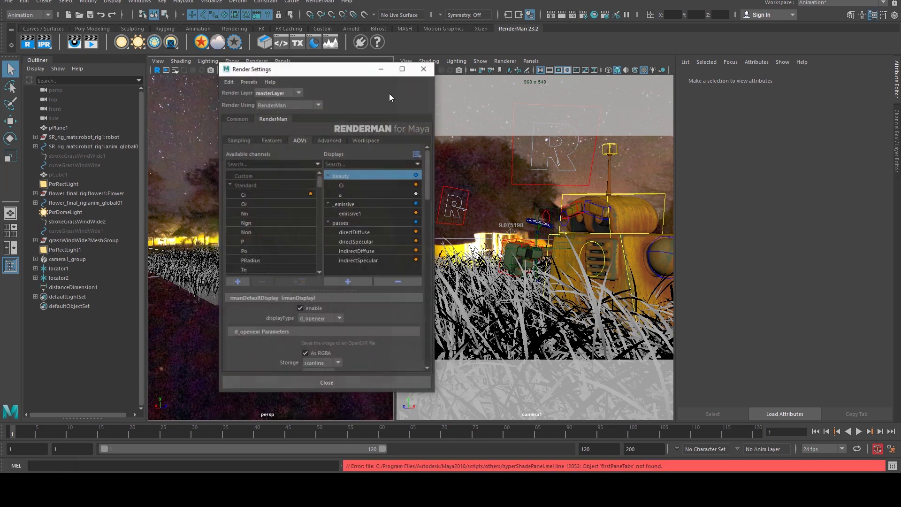
pyautogui.click(242, 139)
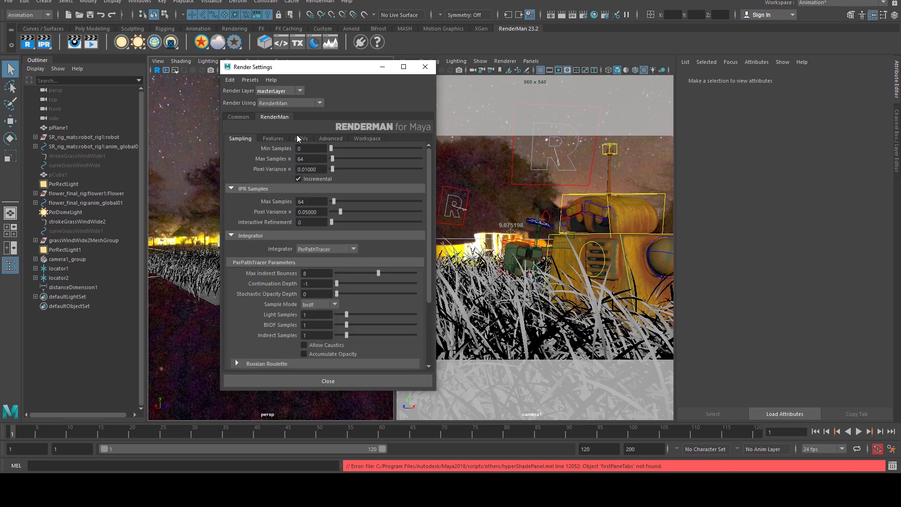
pyautogui.click(322, 170)
# - Close the render settings and start a RenderMan batch render of the scene
pyautogui.click(425, 67)
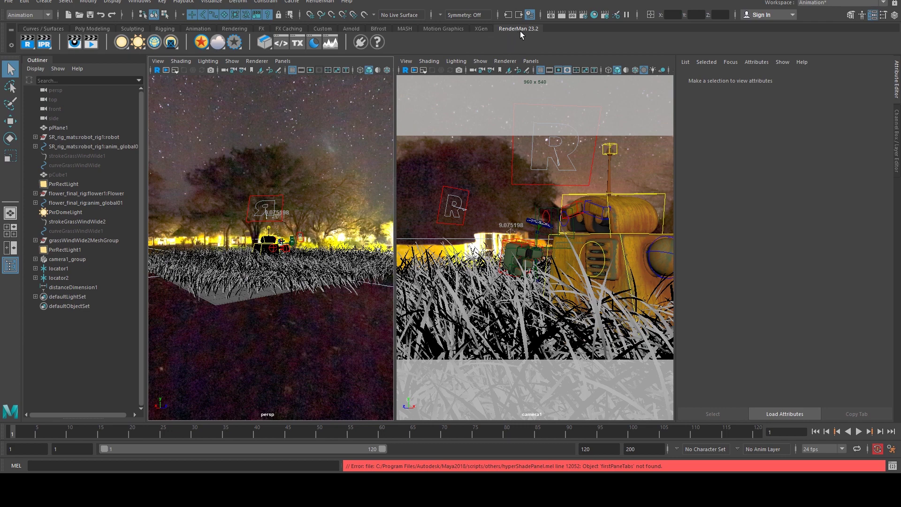
pyautogui.click(323, 2)
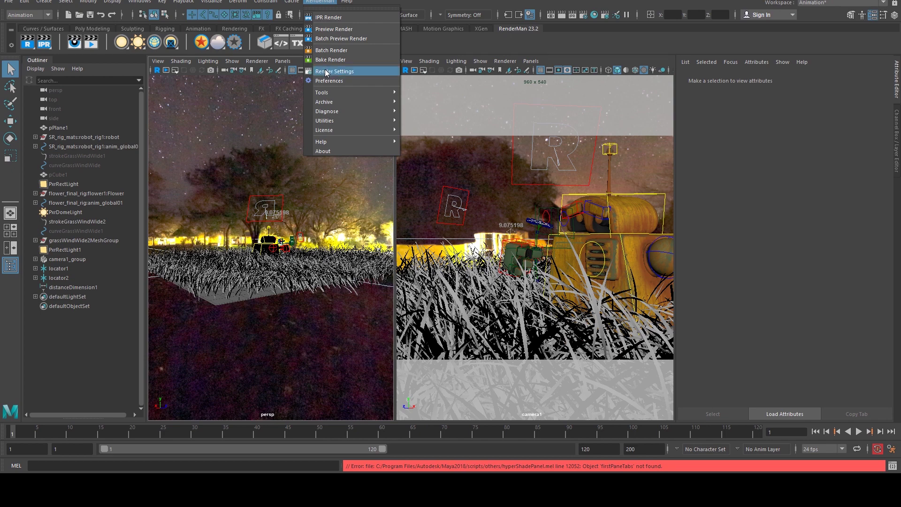
pyautogui.click(344, 50)
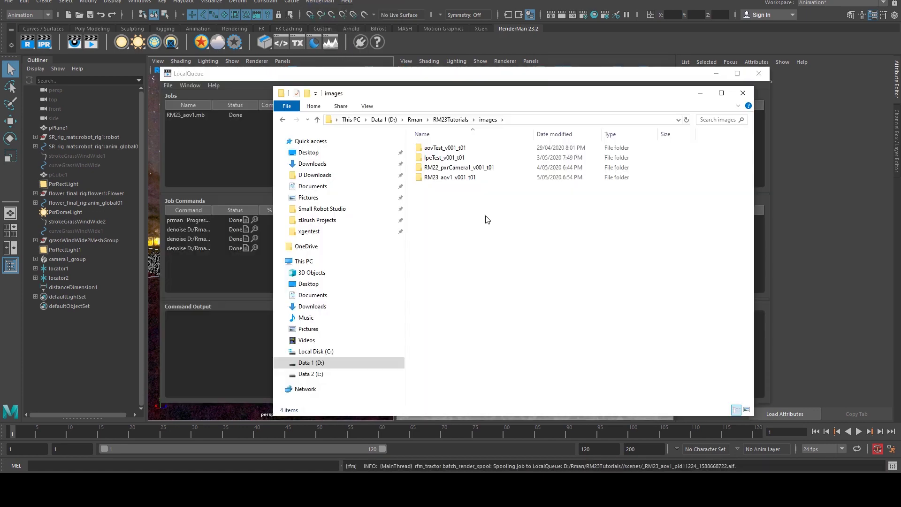
# - Sort the images folder by modification date, open RM23_aov1_v001_t01 and select the cryptomatte file
pyautogui.moveTo(555, 94)
pyautogui.mouseDown()
pyautogui.moveTo(547, 136)
pyautogui.moveTo(563, 104)
pyautogui.moveTo(557, 89)
pyautogui.mouseUp()
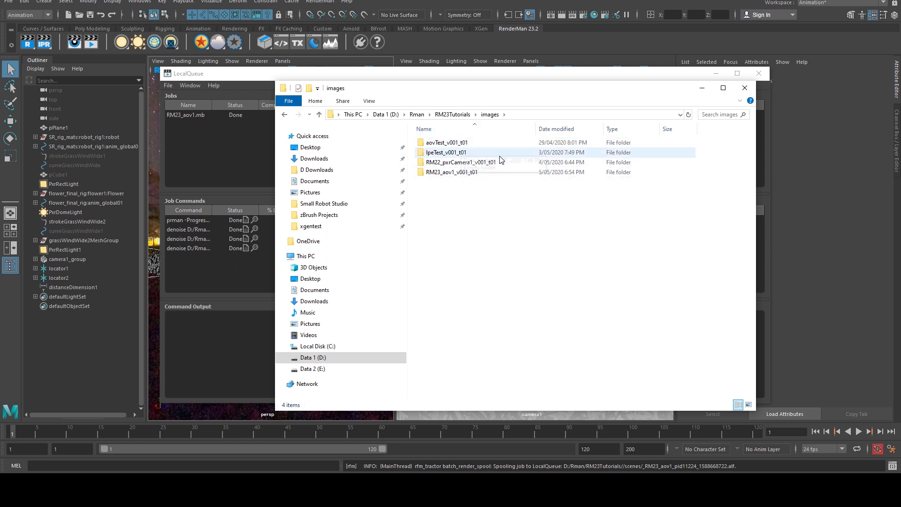
pyautogui.click(558, 128)
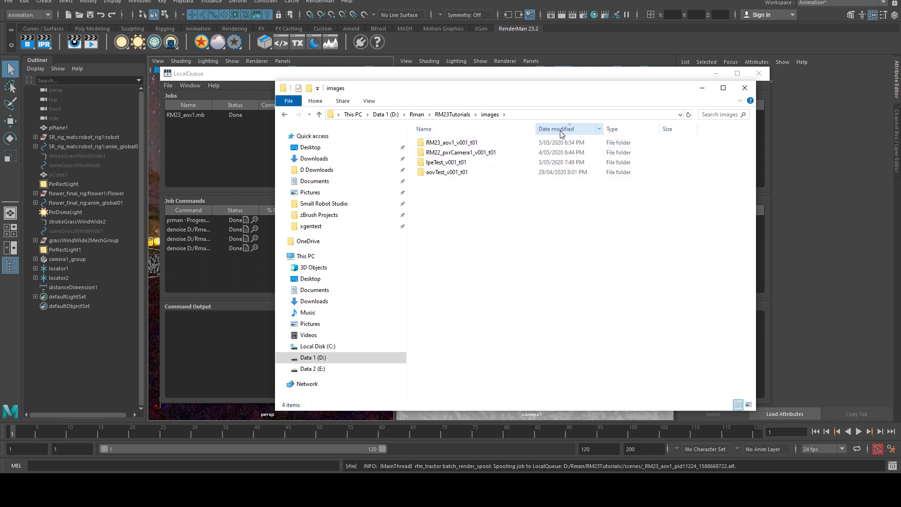
pyautogui.doubleClick(456, 143)
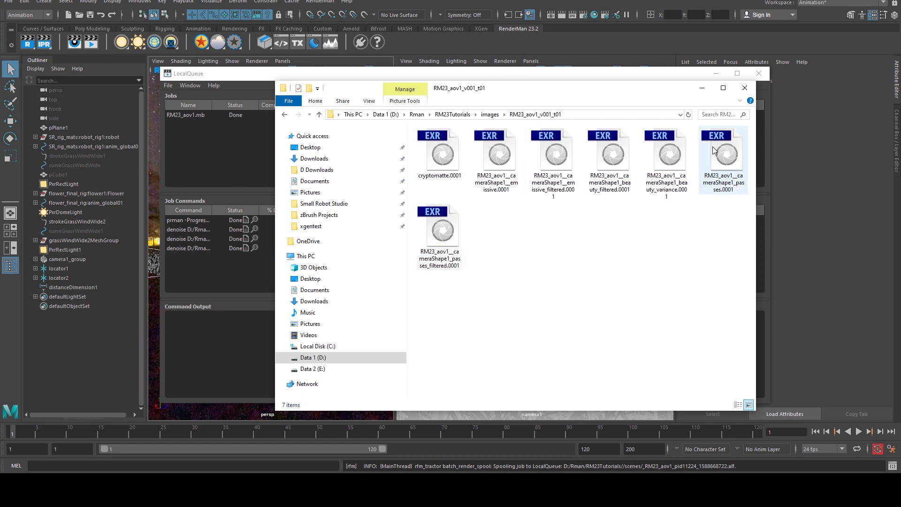
pyautogui.click(443, 157)
# - In Maya's render settings, examine the PxrCryptomatte1 sample filter and the filter types on offer, then close the settings
pyautogui.click(589, 12)
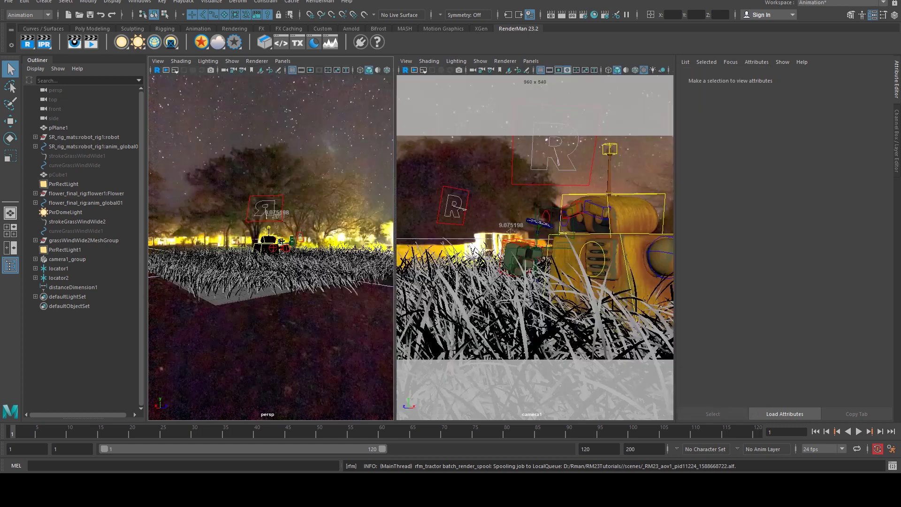
pyautogui.click(583, 16)
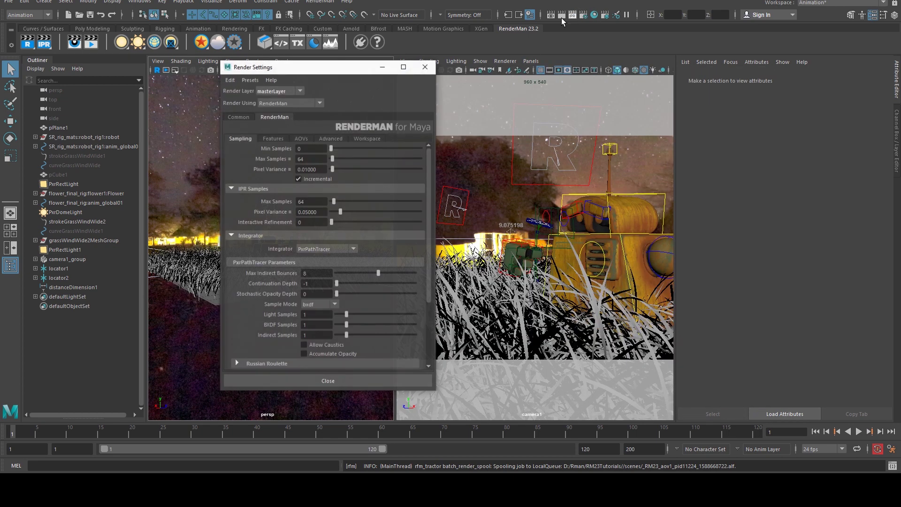
pyautogui.click(271, 139)
pyautogui.click(300, 139)
pyautogui.click(328, 139)
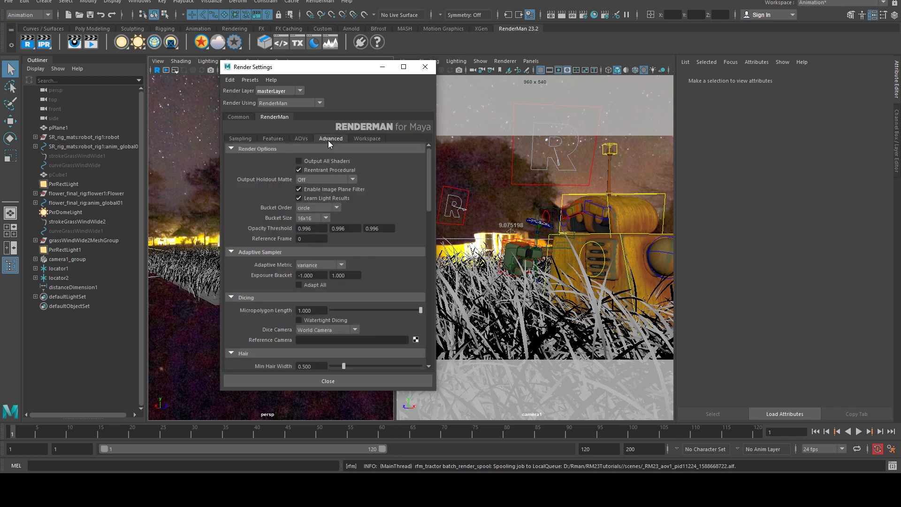
pyautogui.click(279, 139)
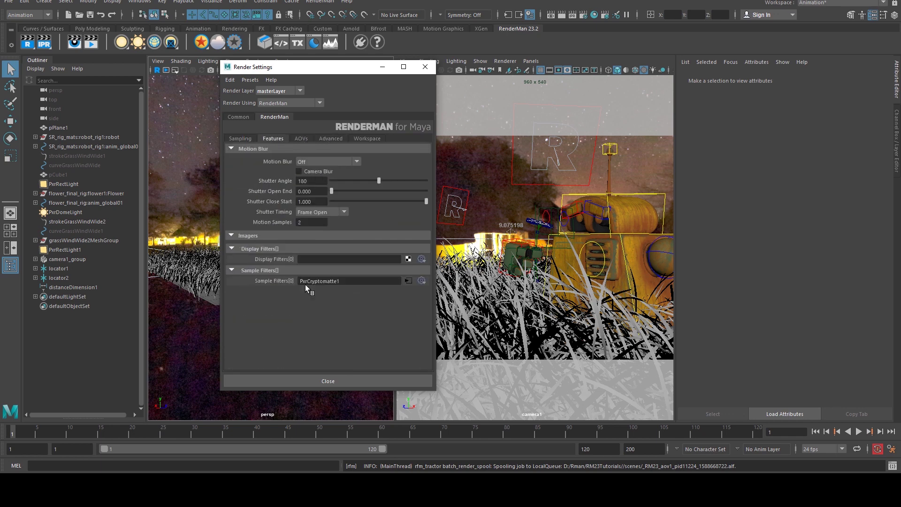
pyautogui.rightClick(347, 279)
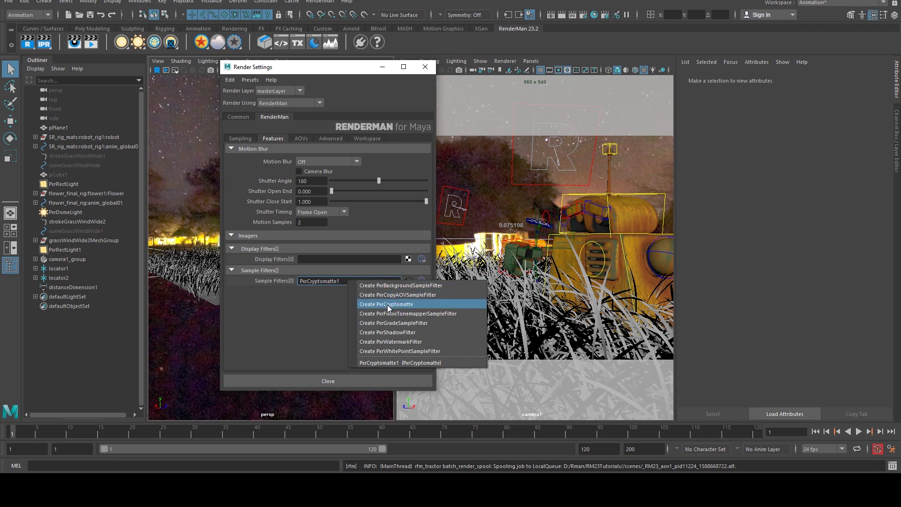
pyautogui.click(472, 86)
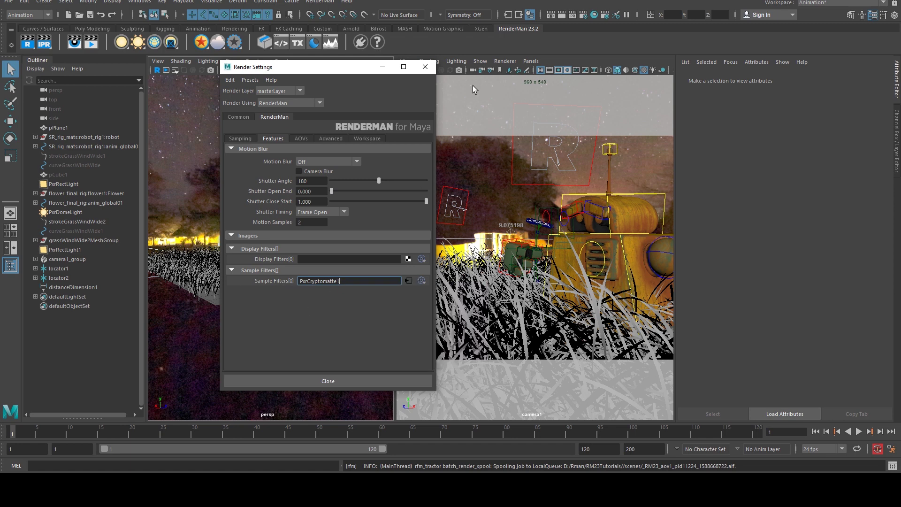
pyautogui.click(426, 68)
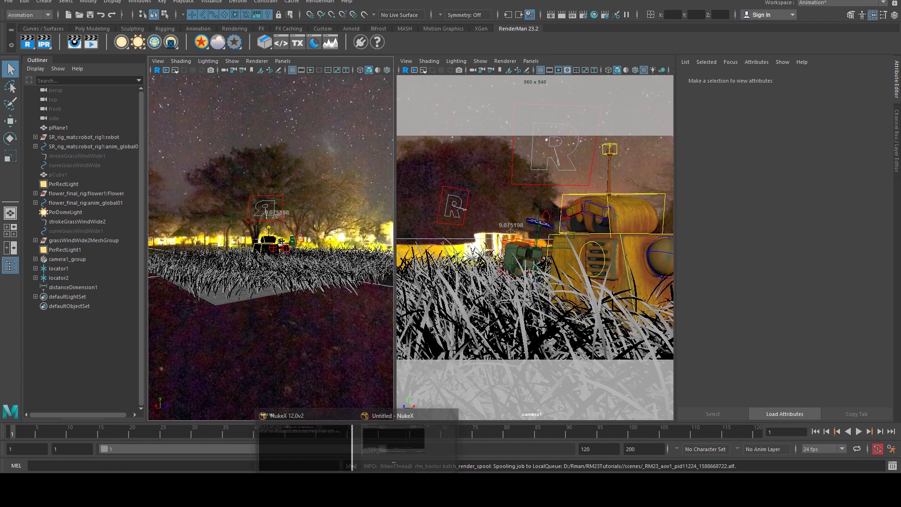
# - Switch to Nuke and import all seven EXR files from the RM23_aov1_v001_t01 folder into the node graph
pyautogui.click(394, 434)
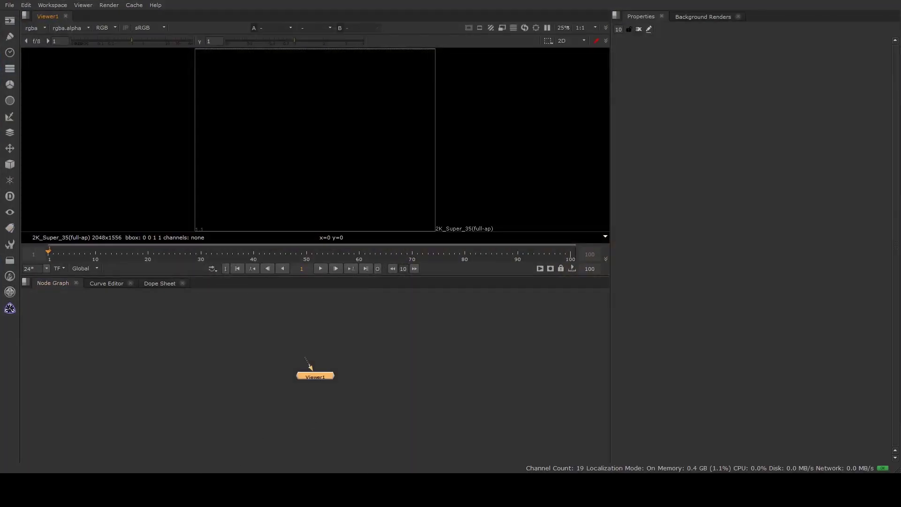
pyautogui.click(59, 448)
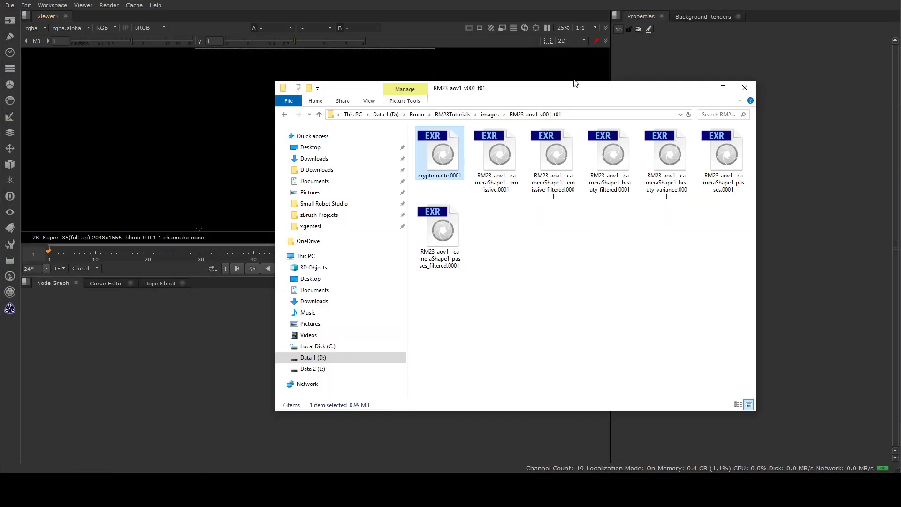
pyautogui.moveTo(429, 314); pyautogui.dragTo(761, 128)
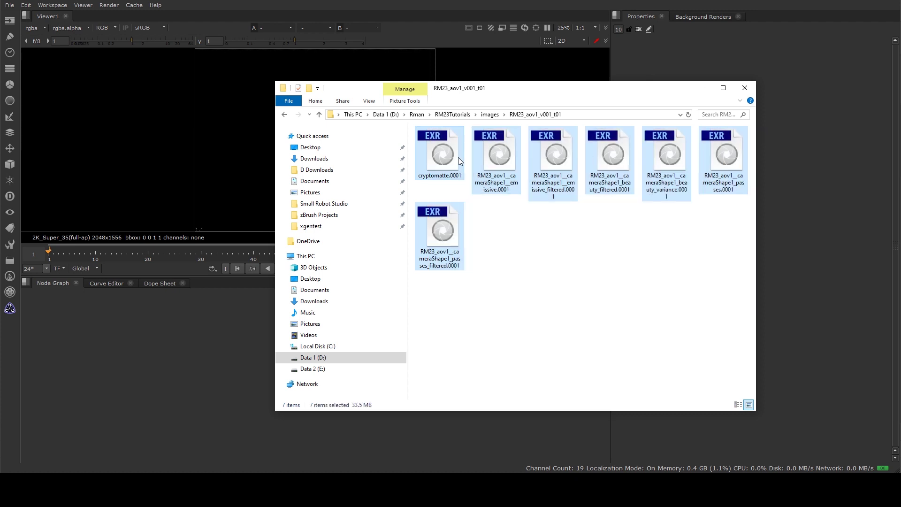
pyautogui.moveTo(458, 157); pyautogui.dragTo(202, 366)
pyautogui.click(703, 89)
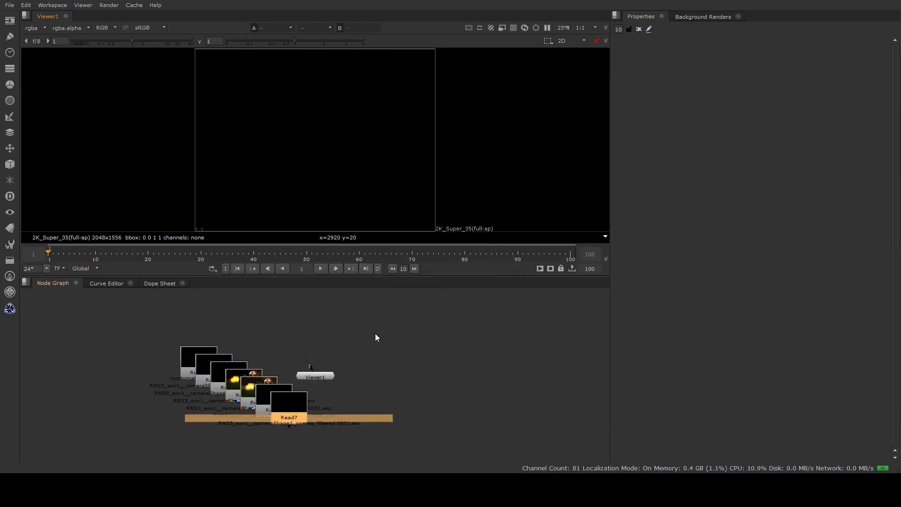
# - Enlarge the node graph area and separate the passes_filtered and passes Read nodes from the stacked Read nodes
pyautogui.moveTo(289, 400); pyautogui.dragTo(347, 309)
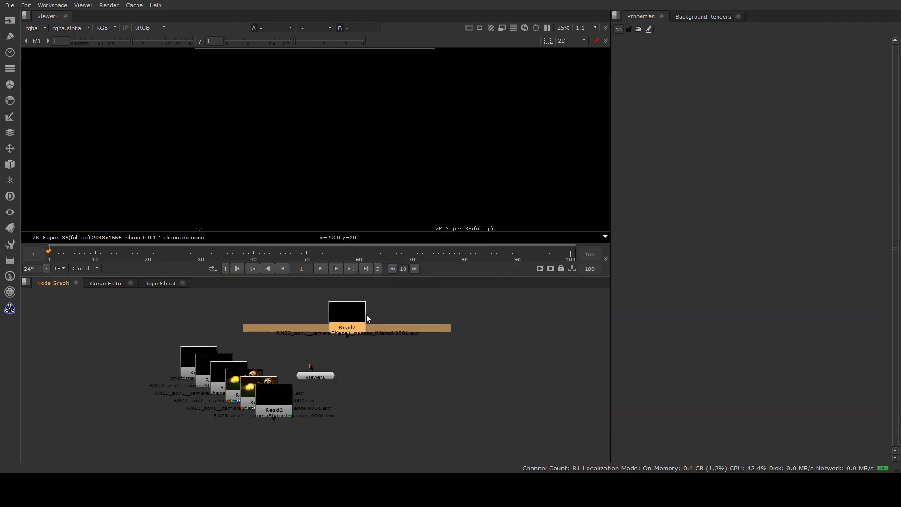
pyautogui.moveTo(380, 276); pyautogui.dragTo(375, 240)
pyautogui.scroll(5, 352, 282)
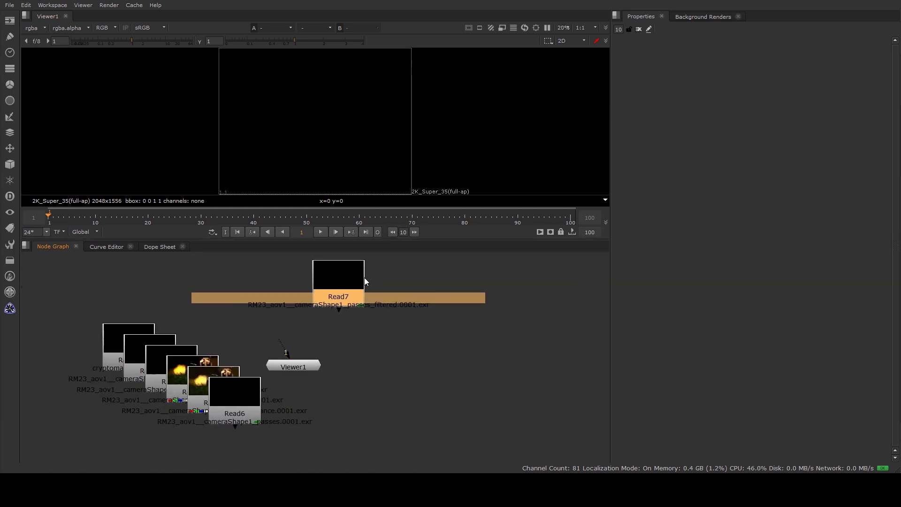
pyautogui.moveTo(328, 288); pyautogui.dragTo(362, 286)
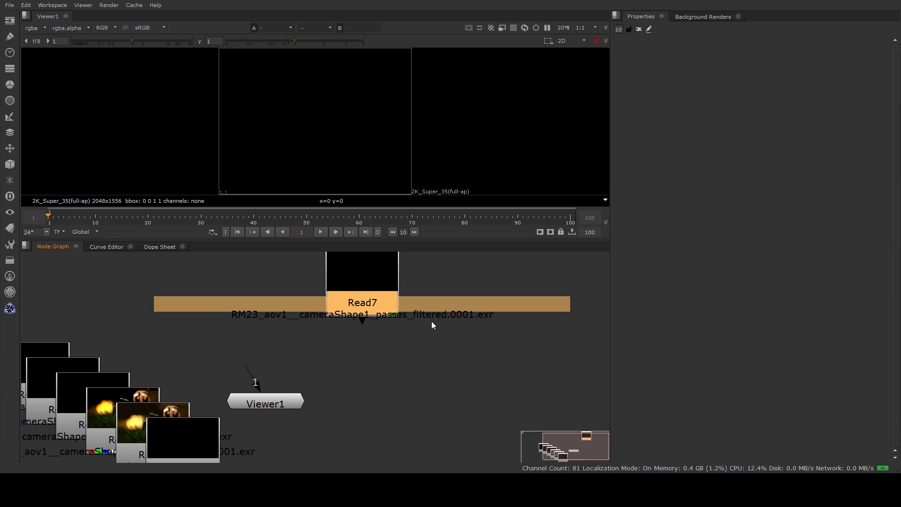
pyautogui.moveTo(393, 308); pyautogui.dragTo(432, 306)
pyautogui.scroll(-2, 362, 309)
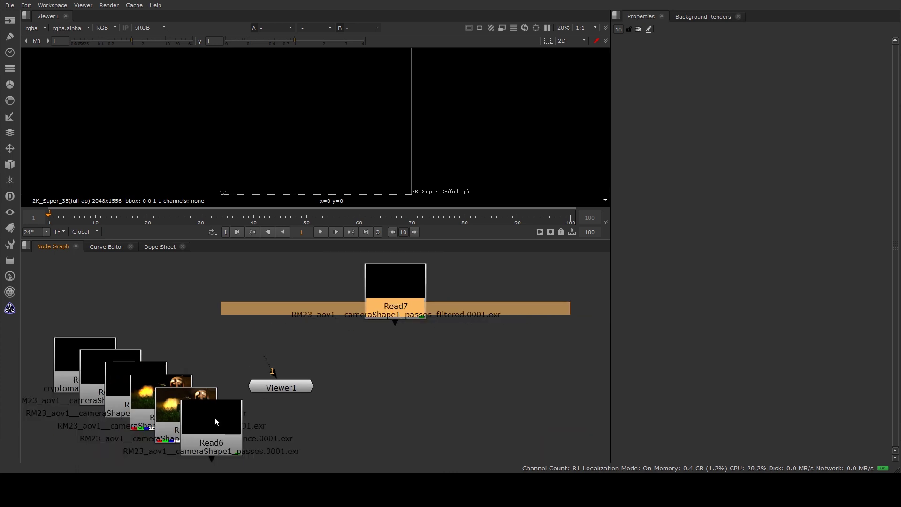
pyautogui.moveTo(215, 417); pyautogui.dragTo(494, 278)
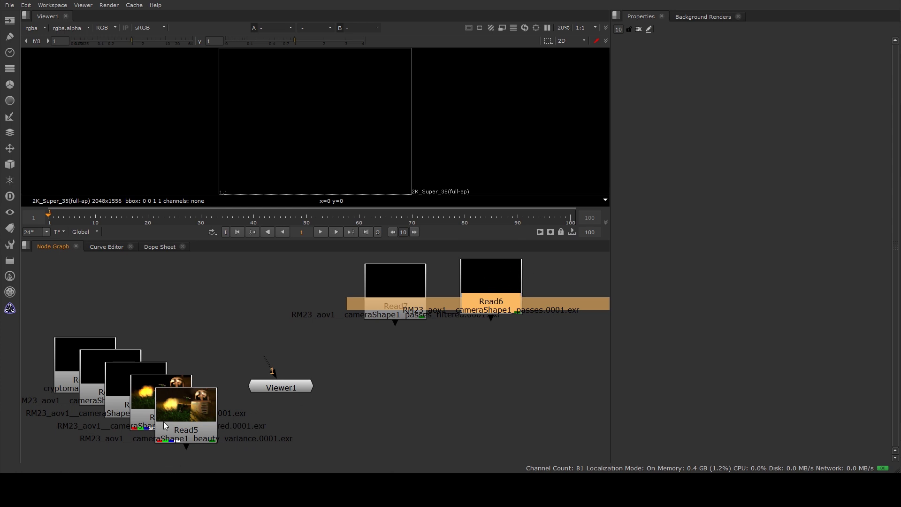
# - Pull the beauty_variance and beauty_filtered Read nodes out of the stack and display the beauty_variance image in the viewer
pyautogui.moveTo(166, 424); pyautogui.dragTo(248, 316)
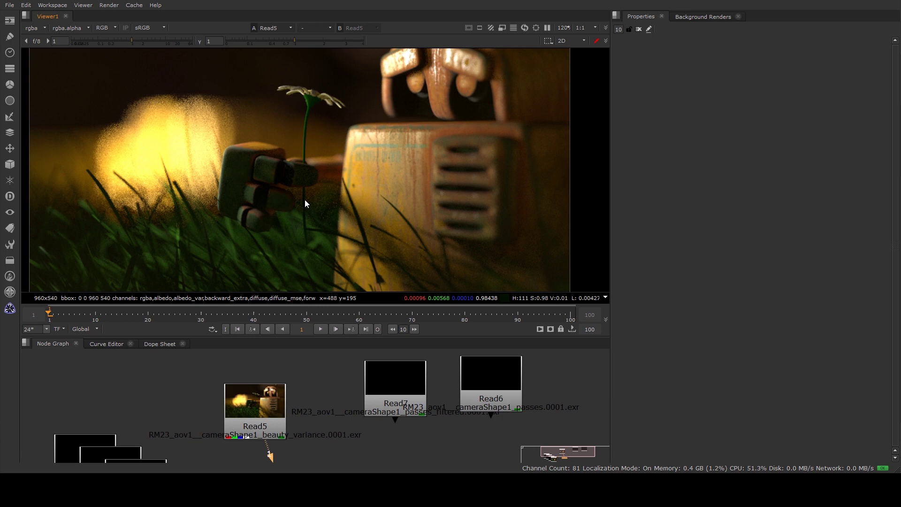
pyautogui.scroll(-2, 305, 199)
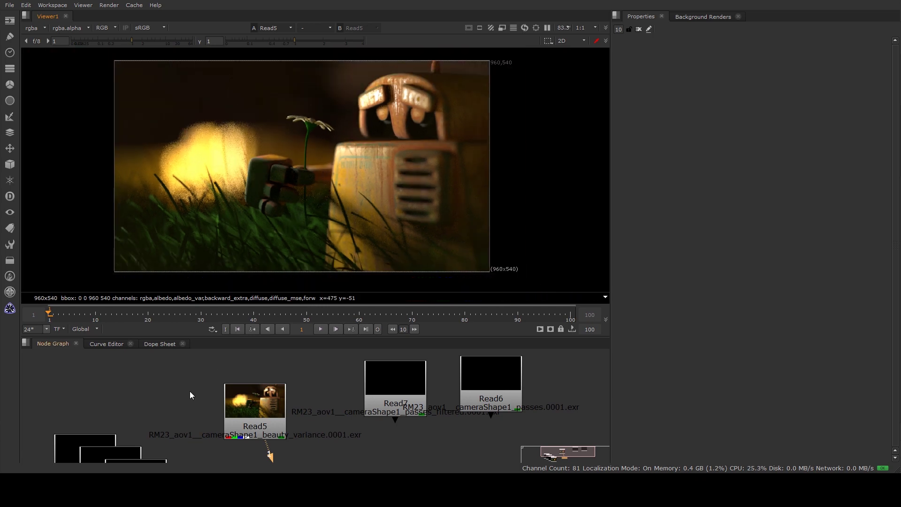
pyautogui.moveTo(173, 430); pyautogui.dragTo(198, 379, button='middle')
pyautogui.moveTo(189, 438); pyautogui.dragTo(175, 345)
# - Rearrange the passes, passes_filtered and Viewer nodes to leave free space beside the passes_filtered node
pyautogui.moveTo(276, 394); pyautogui.dragTo(424, 270)
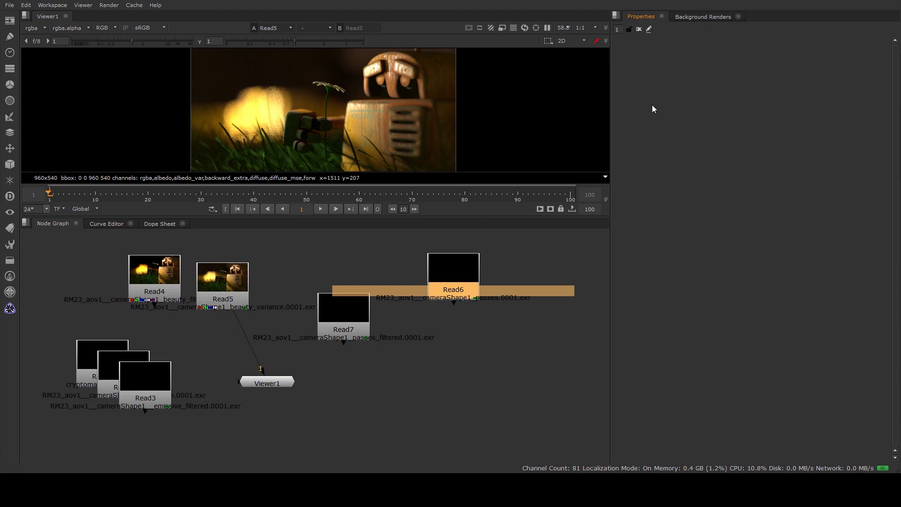
pyautogui.moveTo(268, 385); pyautogui.dragTo(260, 383)
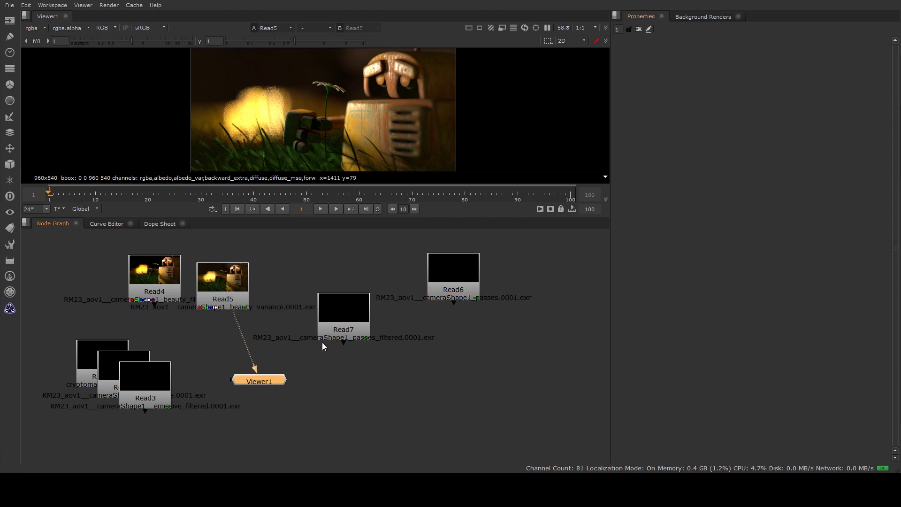
pyautogui.moveTo(342, 307); pyautogui.dragTo(364, 352)
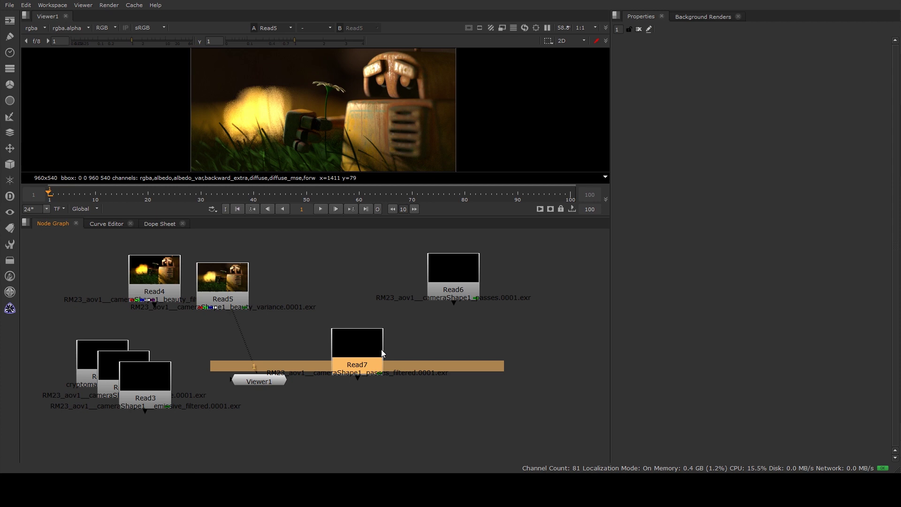
# - Add a Shuffle node connected to the passes_filtered Read node
pyautogui.doubleClick(365, 355)
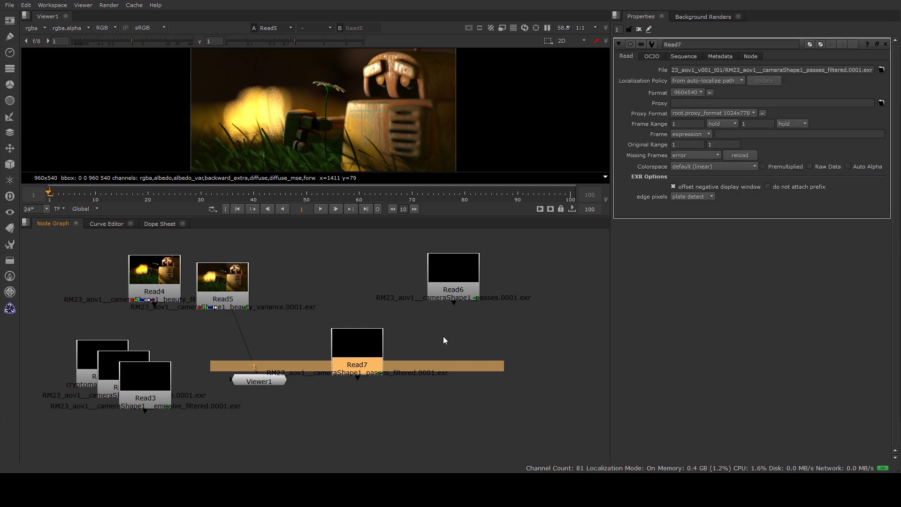
pyautogui.press('Tab')
pyautogui.write('shuff')
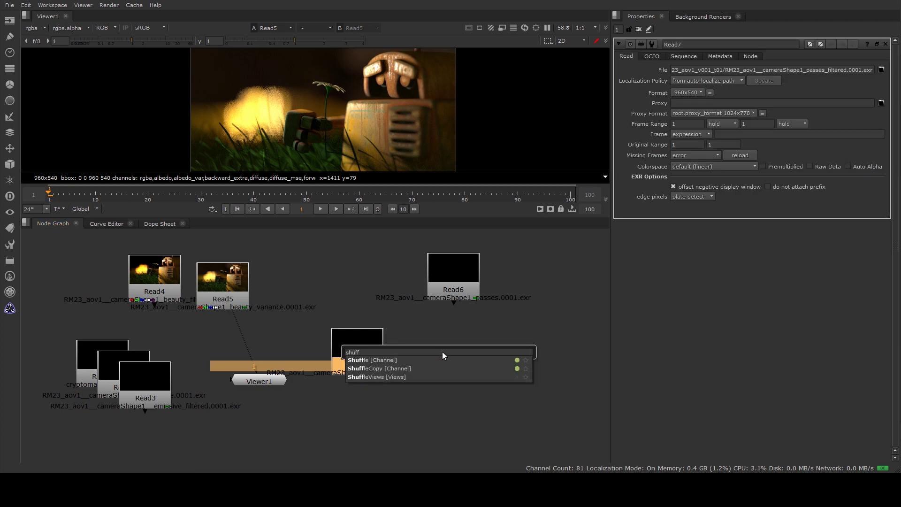
pyautogui.write('le [Channel')
pyautogui.press('Return')
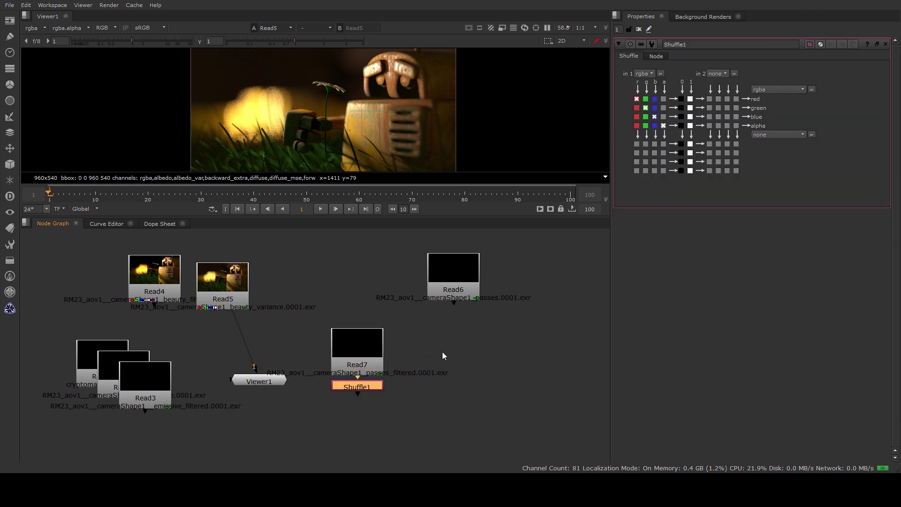
# - Place the Shuffle node beside the passes_filtered Read node and paste three copies of it
pyautogui.moveTo(365, 387); pyautogui.dragTo(431, 358)
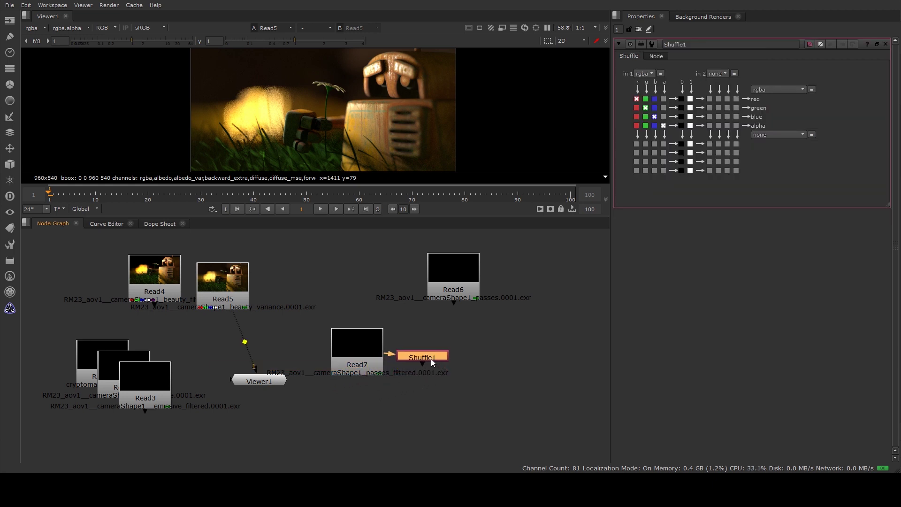
pyautogui.hotkey('ctrl', 'c')
pyautogui.hotkey('ctrl', 'v')
pyautogui.hotkey('ctrl', 'v')
pyautogui.hotkey('ctrl', 'v')
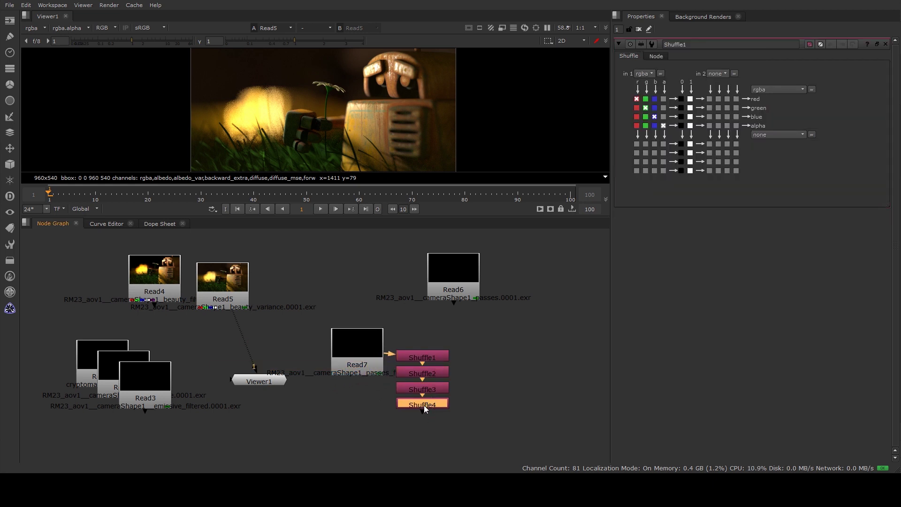
# - Connect each Shuffle copy directly to the passes_filtered Read node and space the four Shuffle nodes in a column
pyautogui.moveTo(418, 405); pyautogui.dragTo(354, 338)
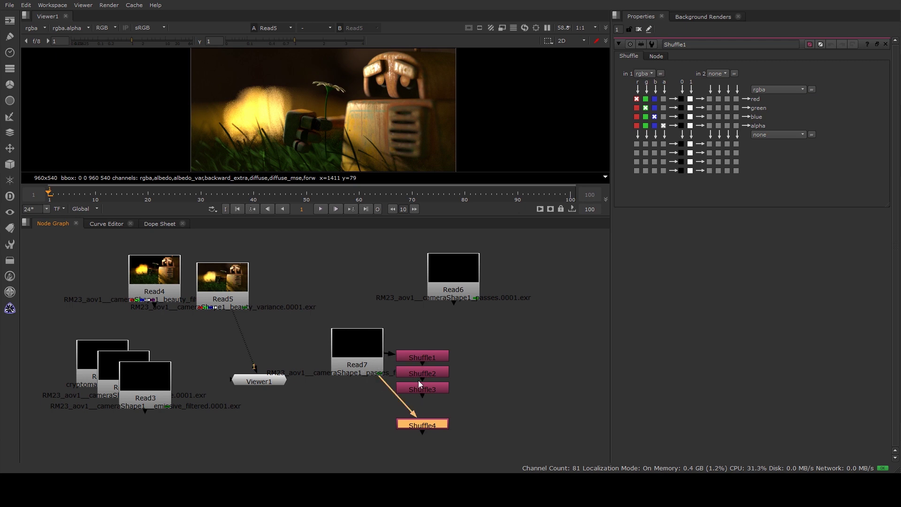
pyautogui.moveTo(418, 382); pyautogui.dragTo(352, 349)
pyautogui.moveTo(439, 357); pyautogui.dragTo(383, 345)
pyautogui.moveTo(437, 343); pyautogui.dragTo(437, 344)
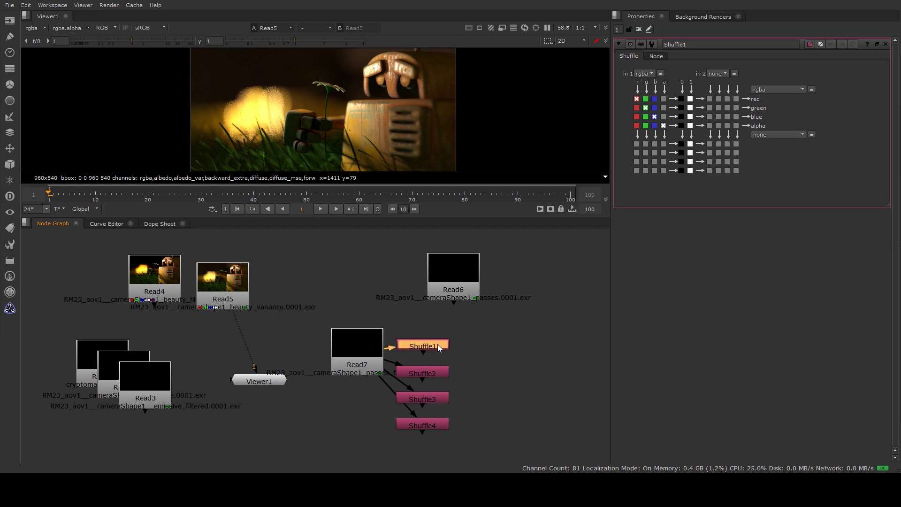
# - Set the input layer to directDiffuse on the first Shuffle node and directSpecular on the second
pyautogui.click(645, 72)
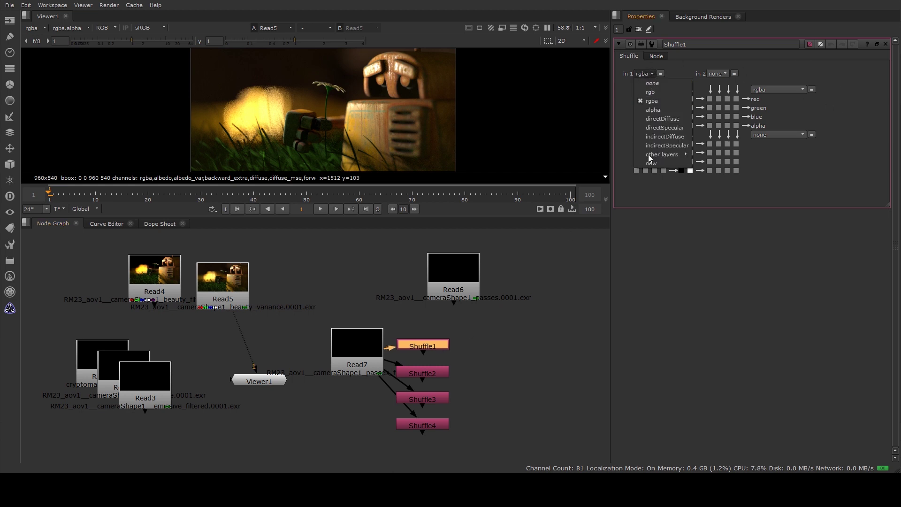
pyautogui.click(665, 121)
pyautogui.click(432, 374)
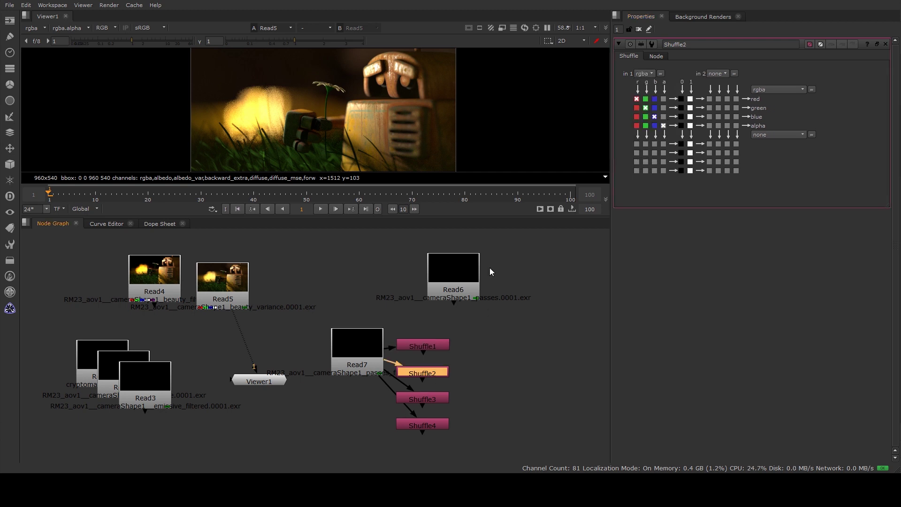
pyautogui.click(647, 74)
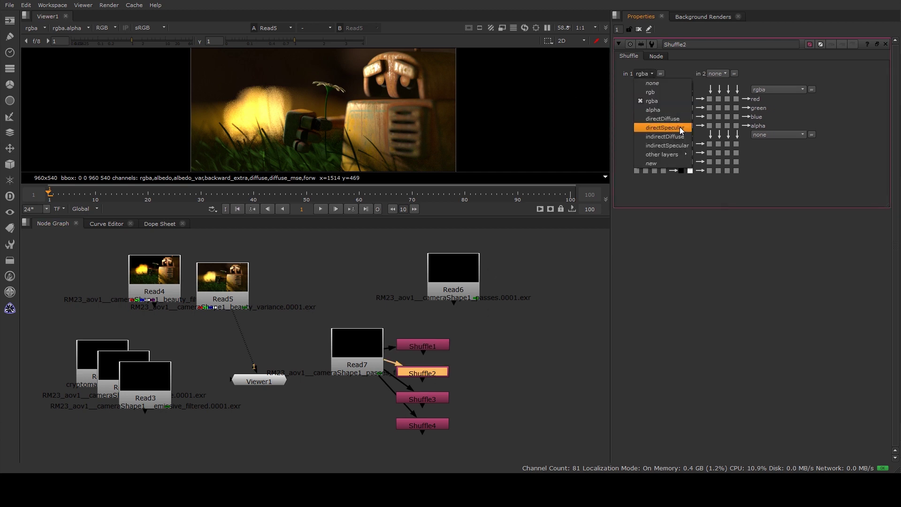
pyautogui.click(670, 128)
# - Set the input layer to indirectDiffuse on the third Shuffle node and indirectSpecular on the fourth
pyautogui.click(435, 397)
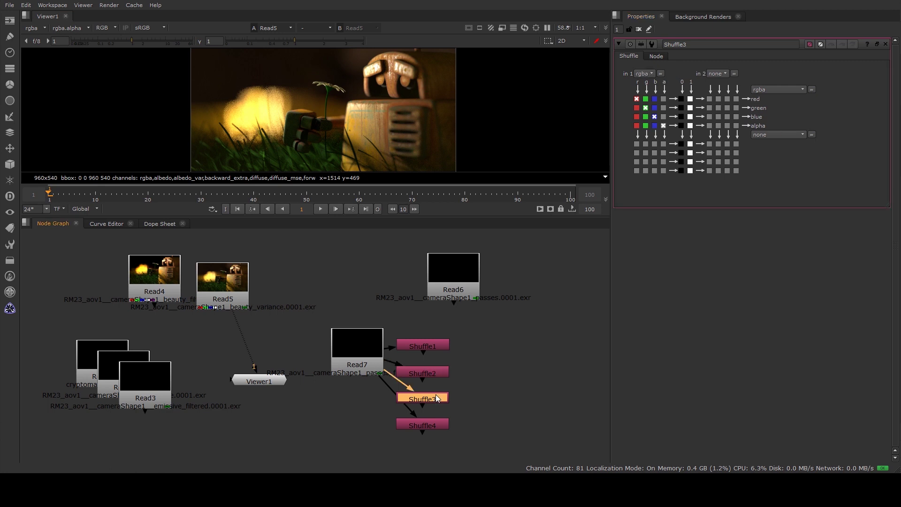
pyautogui.click(645, 73)
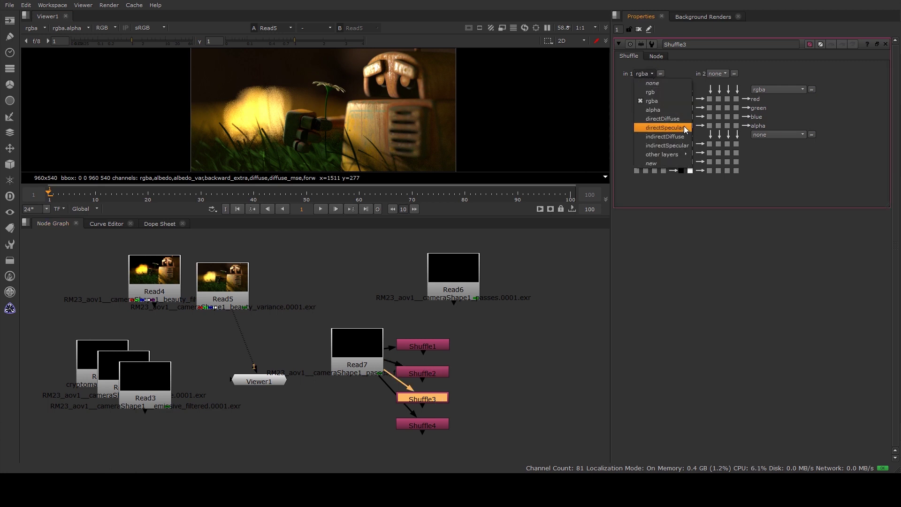
pyautogui.click(675, 136)
pyautogui.click(433, 423)
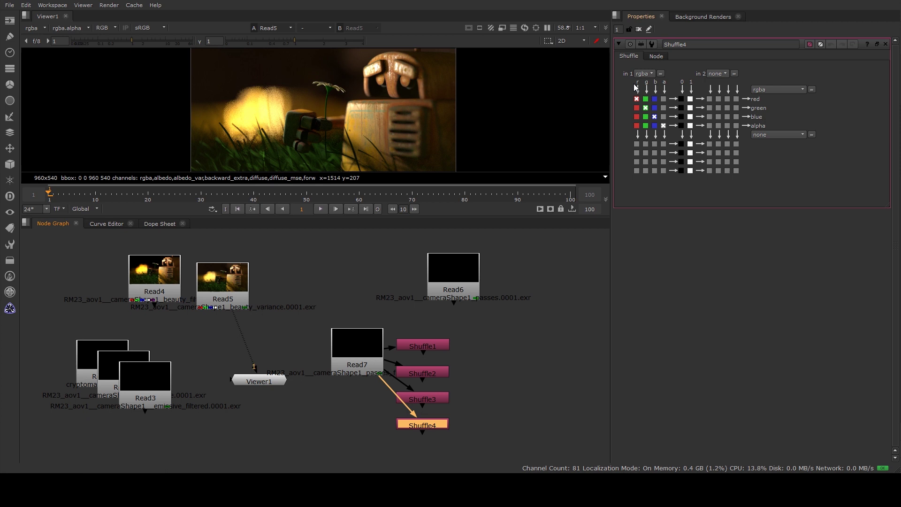
pyautogui.click(645, 74)
pyautogui.click(678, 145)
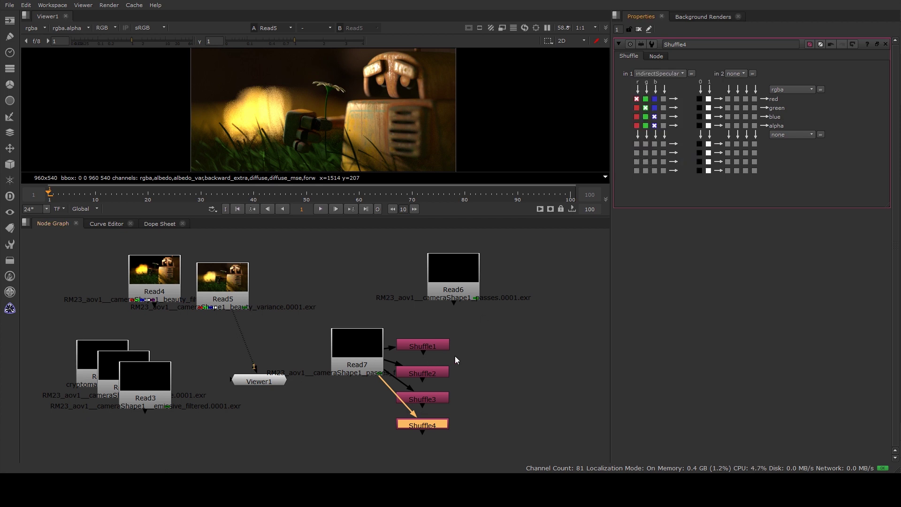
# - View each Shuffle node's lighting pass in the viewer, ending with the directDiffuse pass
pyautogui.click(455, 356)
pyautogui.click(438, 349)
pyautogui.moveTo(508, 339); pyautogui.dragTo(477, 323, button='middle')
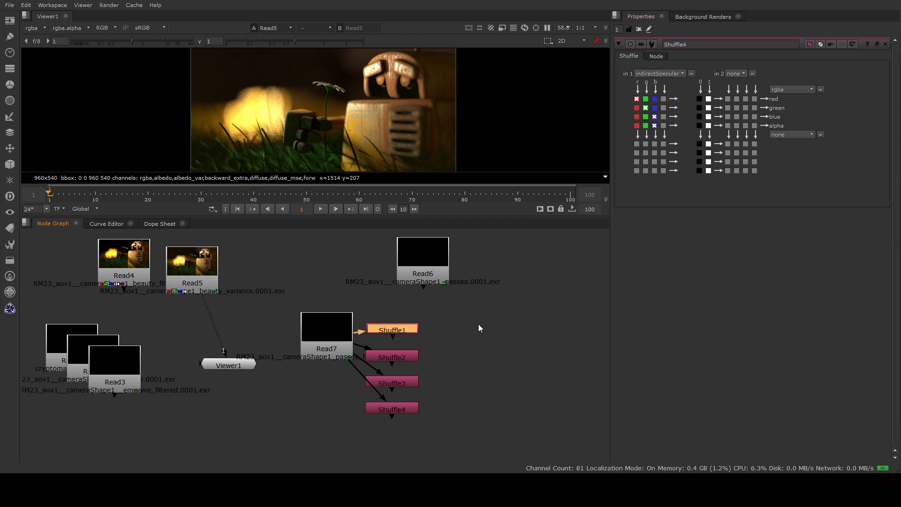
pyautogui.press('1')
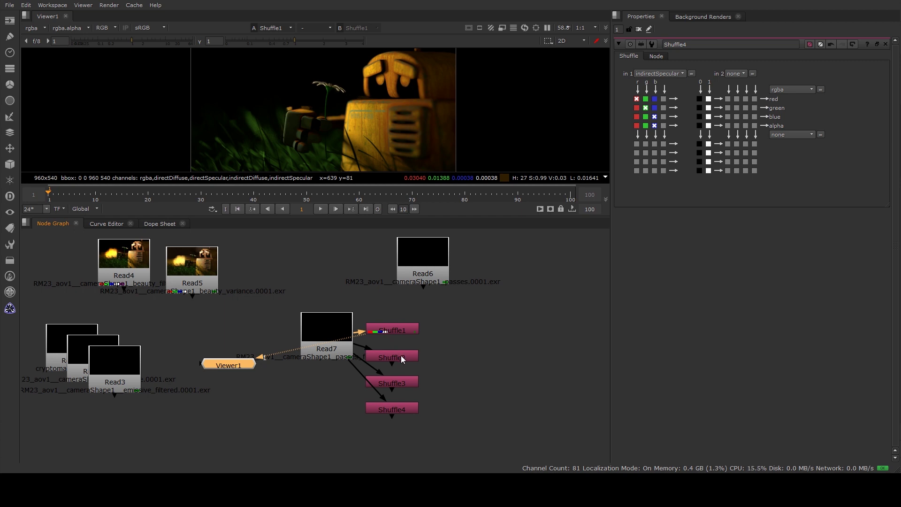
pyautogui.click(409, 357)
pyautogui.press('1')
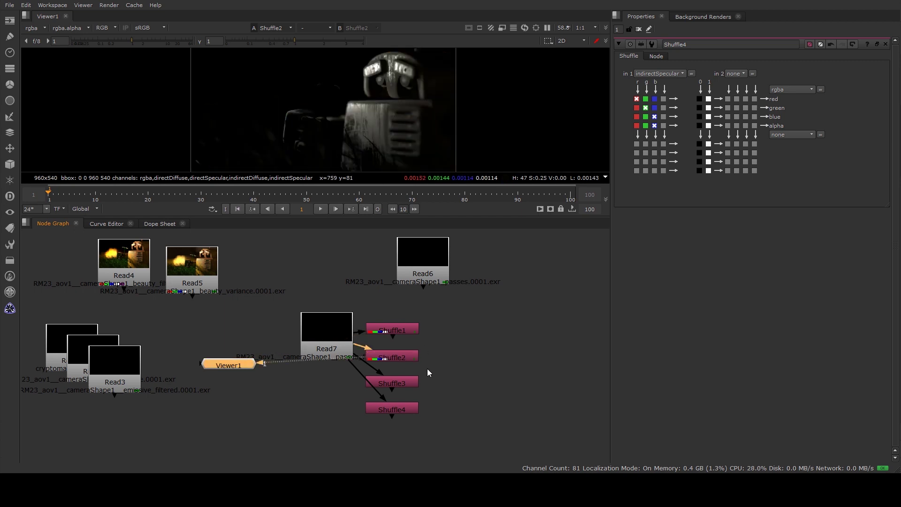
pyautogui.click(408, 409)
pyautogui.press('1')
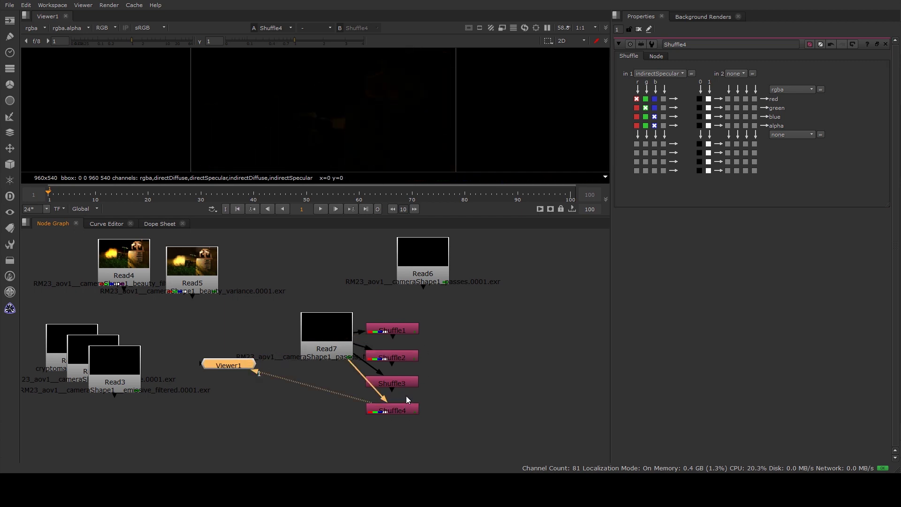
pyautogui.click(409, 384)
pyautogui.press('1')
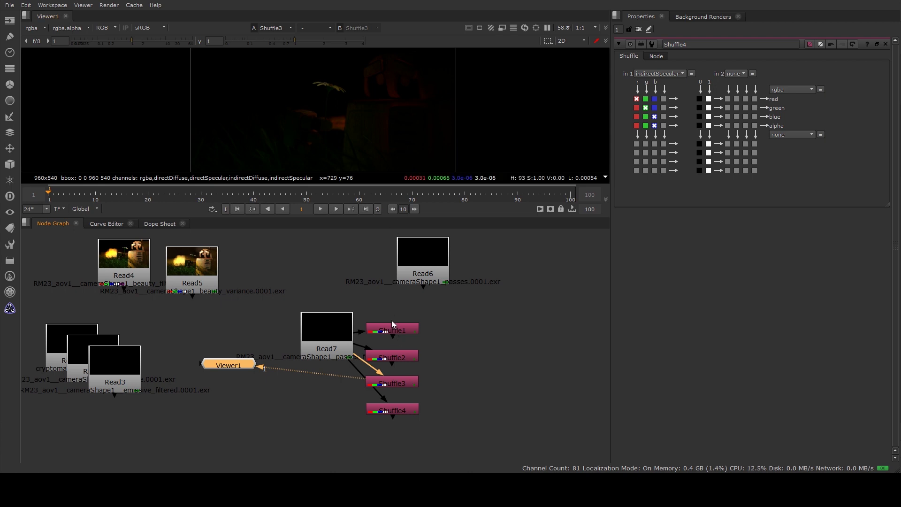
pyautogui.click(412, 328)
pyautogui.press('1')
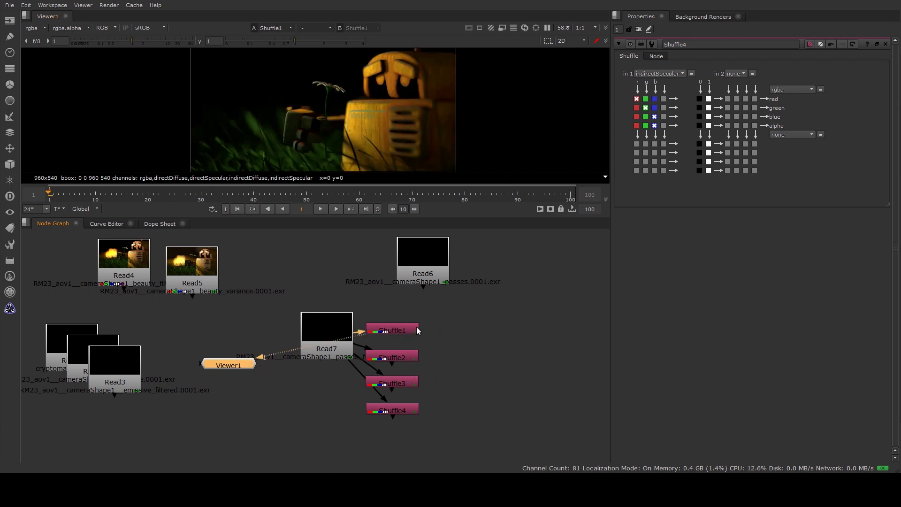
pyautogui.click(456, 337)
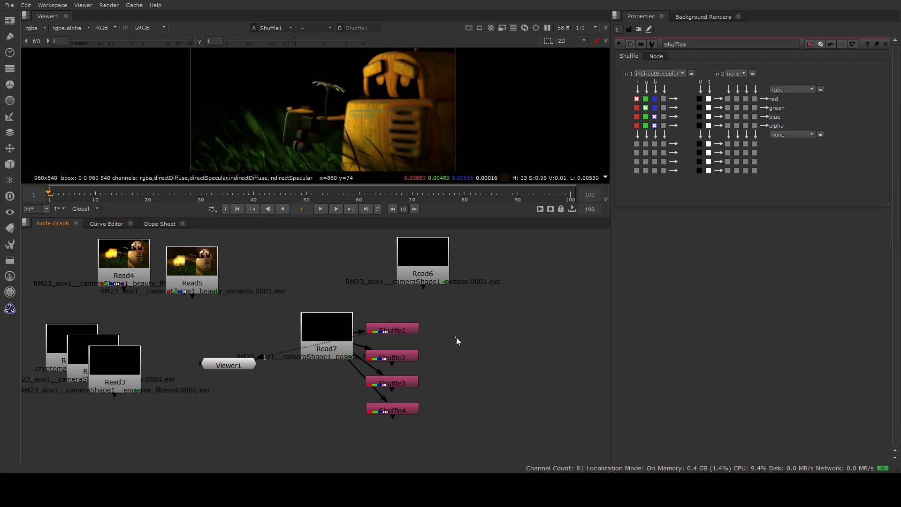
# - Compare the beauty_variance and beauty_filtered Read nodes in the viewer, ending on beauty_filtered with its properties open
pyautogui.moveTo(496, 345); pyautogui.dragTo(475, 334, button='middle')
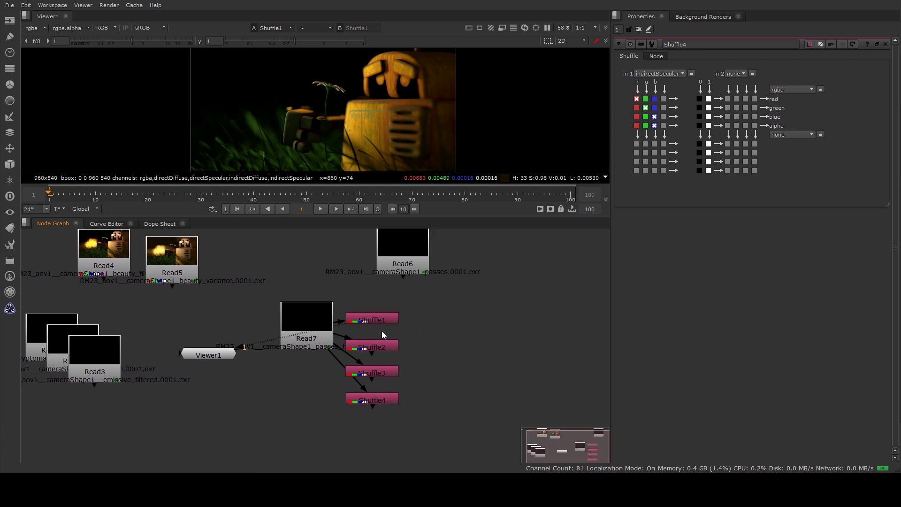
pyautogui.click(188, 271)
pyautogui.press('1')
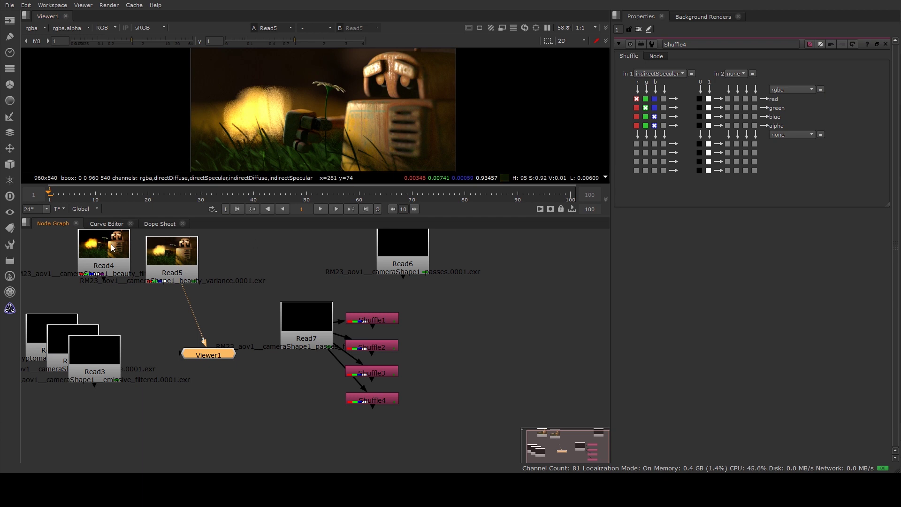
pyautogui.click(111, 248)
pyautogui.press('1')
pyautogui.click(165, 254)
pyautogui.press('1')
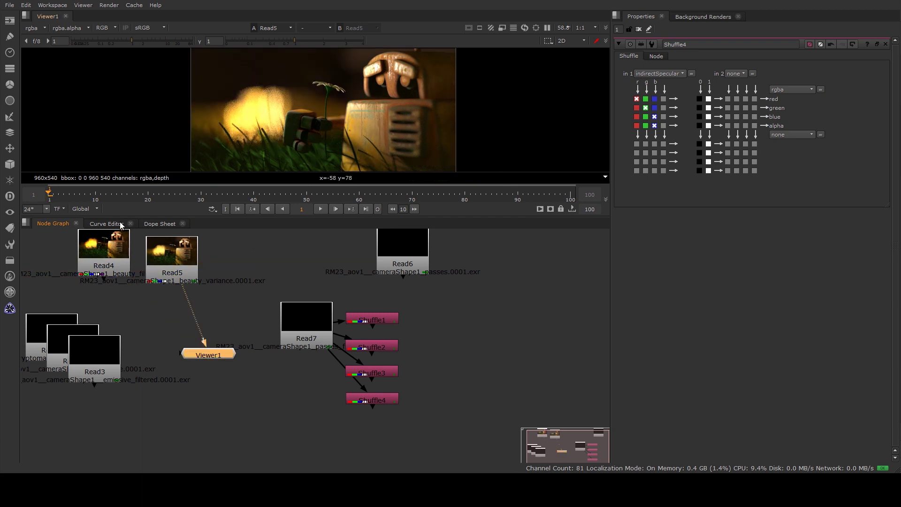
pyautogui.doubleClick(110, 261)
pyautogui.moveTo(110, 261); pyautogui.dragTo(90, 263)
pyautogui.press('1')
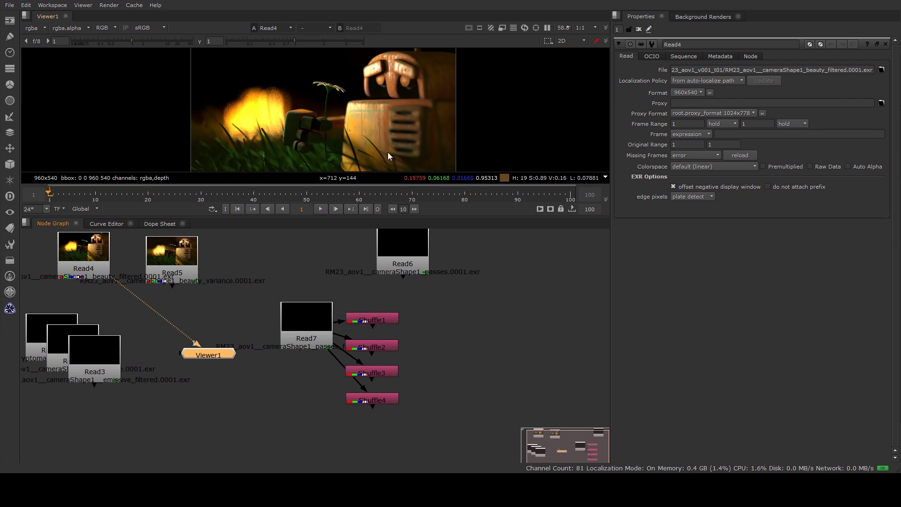
# - Move the emissive_filtered Read node clear below the other emissive and cryptomatte Read nodes
pyautogui.moveTo(94, 365); pyautogui.dragTo(103, 421)
pyautogui.scroll(-2, 496, 342)
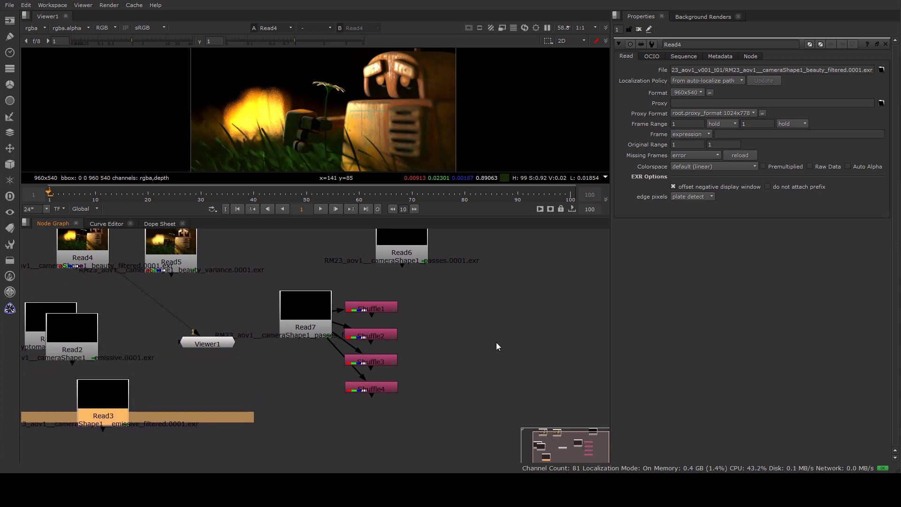
pyautogui.click(381, 302)
pyautogui.click(429, 299)
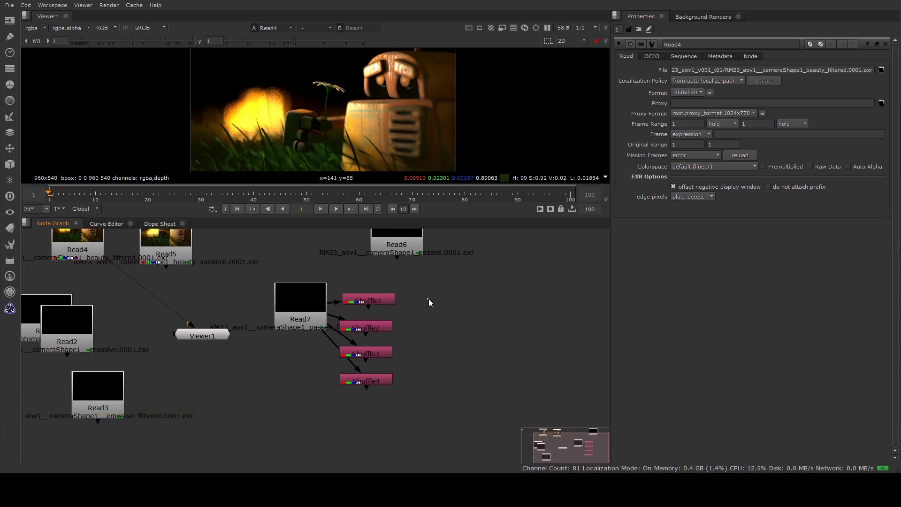
# - Add a Plus merge node beside Shuffle1 and connect its B input to Shuffle1
pyautogui.press('Tab')
pyautogui.write('plus')
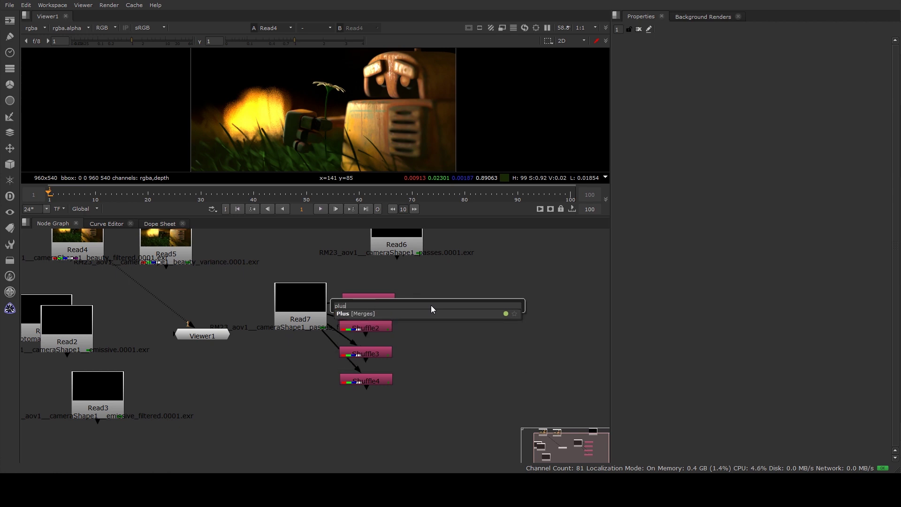
pyautogui.press('Return')
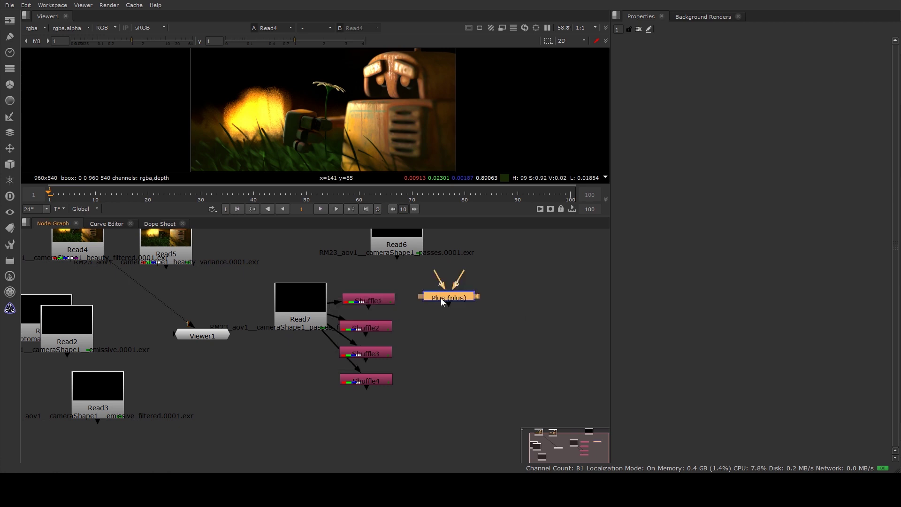
pyautogui.moveTo(440, 297)
pyautogui.mouseDown()
pyautogui.moveTo(436, 310)
pyautogui.moveTo(437, 300)
pyautogui.mouseUp()
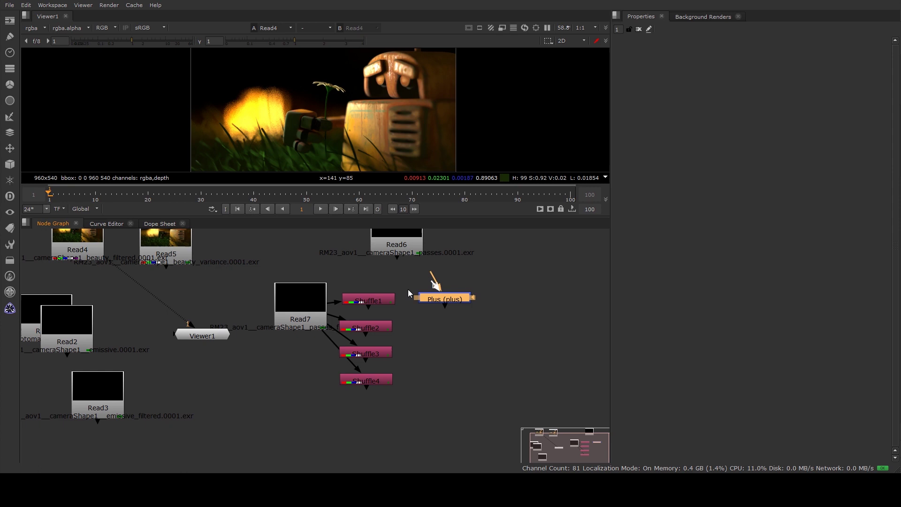
pyautogui.moveTo(408, 289); pyautogui.dragTo(382, 298)
pyautogui.moveTo(444, 301); pyautogui.dragTo(446, 298)
# - Add a second Plus node below the first, with A from the first Plus and B from Shuffle2
pyautogui.press('Tab')
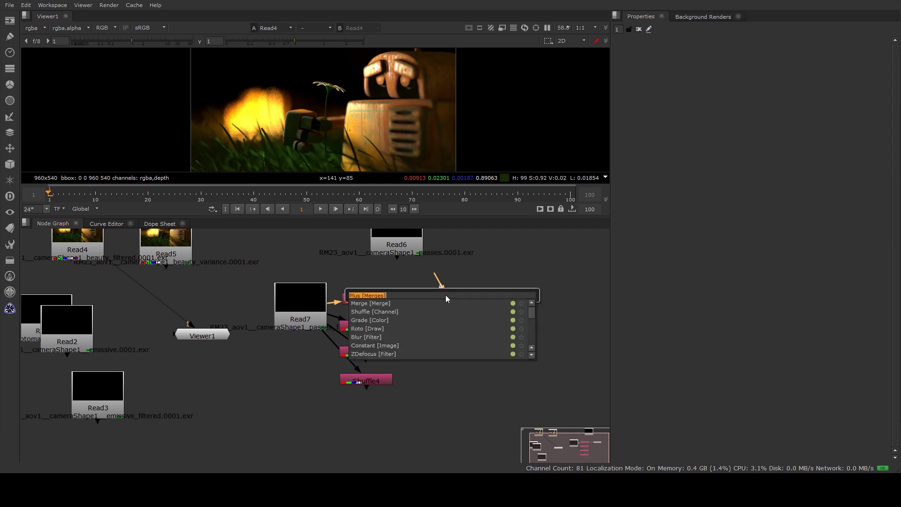
pyautogui.write('plus')
pyautogui.press('Return')
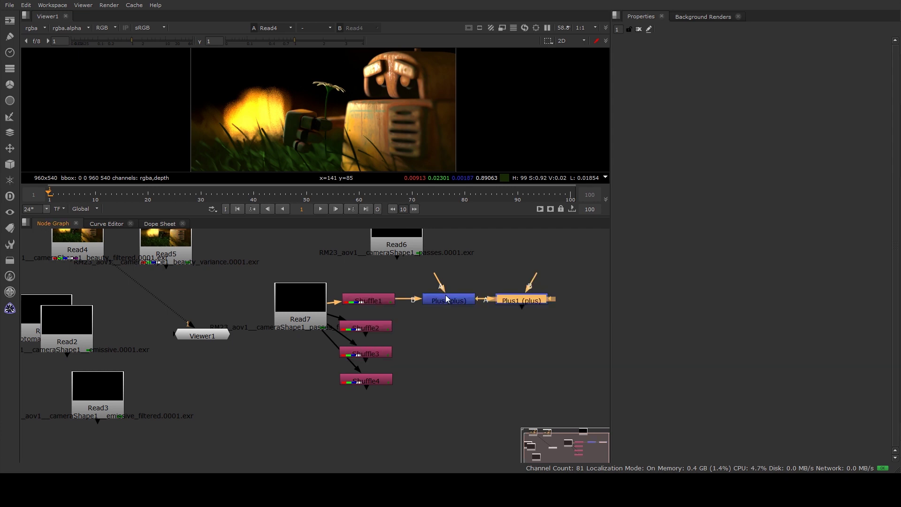
pyautogui.moveTo(503, 301); pyautogui.dragTo(375, 326)
pyautogui.moveTo(450, 330); pyautogui.dragTo(454, 330)
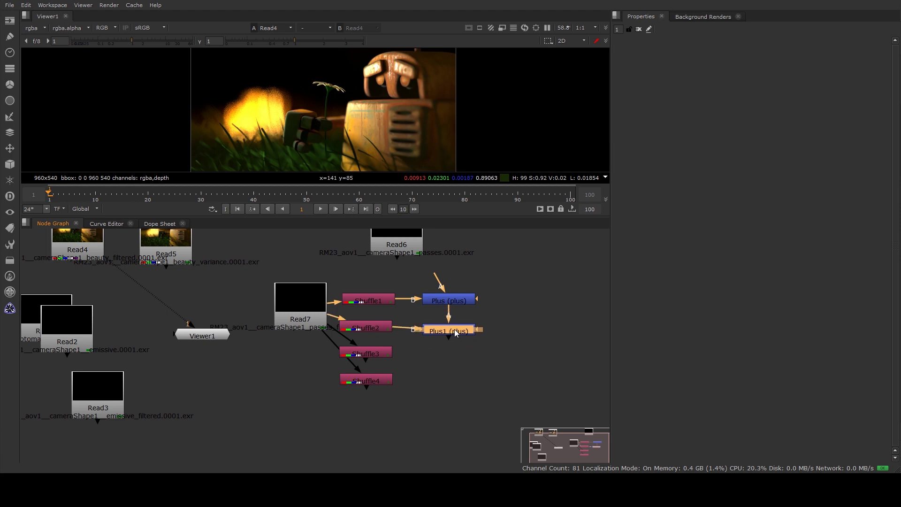
# - Add a third Plus node beside Shuffle3, with A from the second Plus and B from Shuffle3
pyautogui.press('Tab')
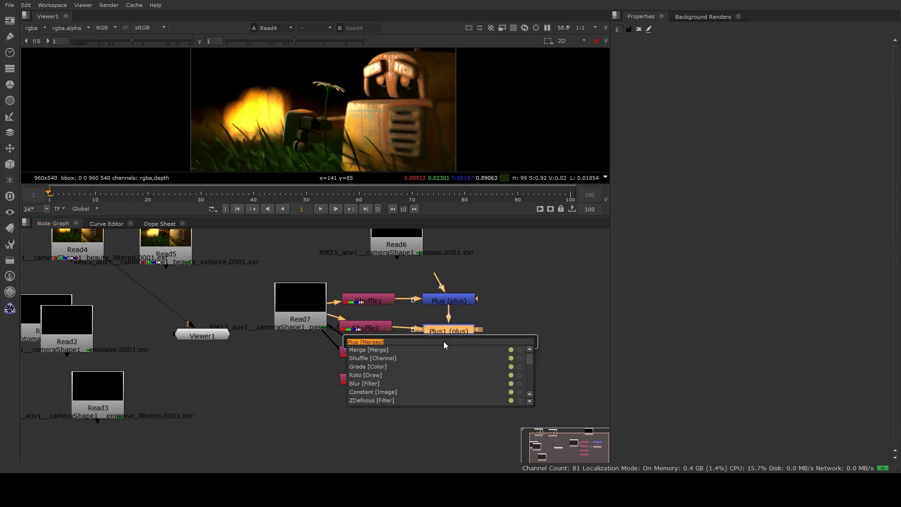
pyautogui.write('plus')
pyautogui.press('Return')
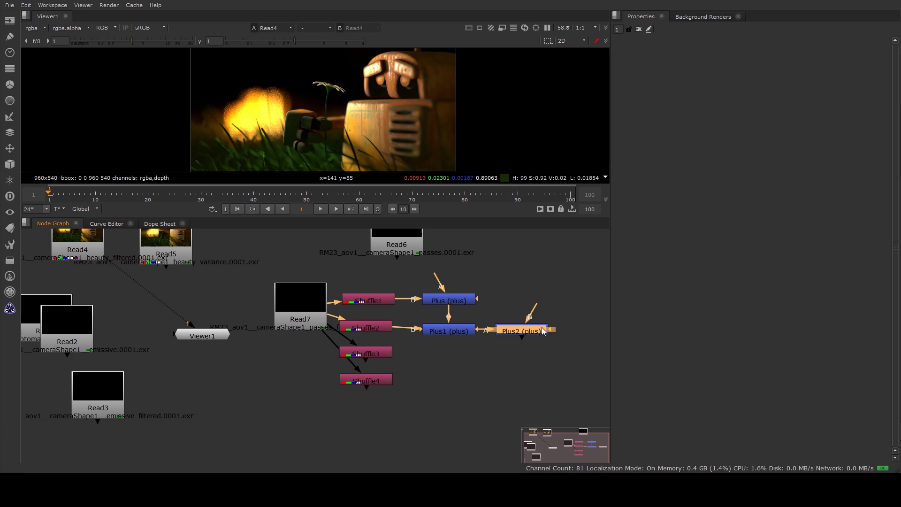
pyautogui.moveTo(536, 328); pyautogui.dragTo(369, 352)
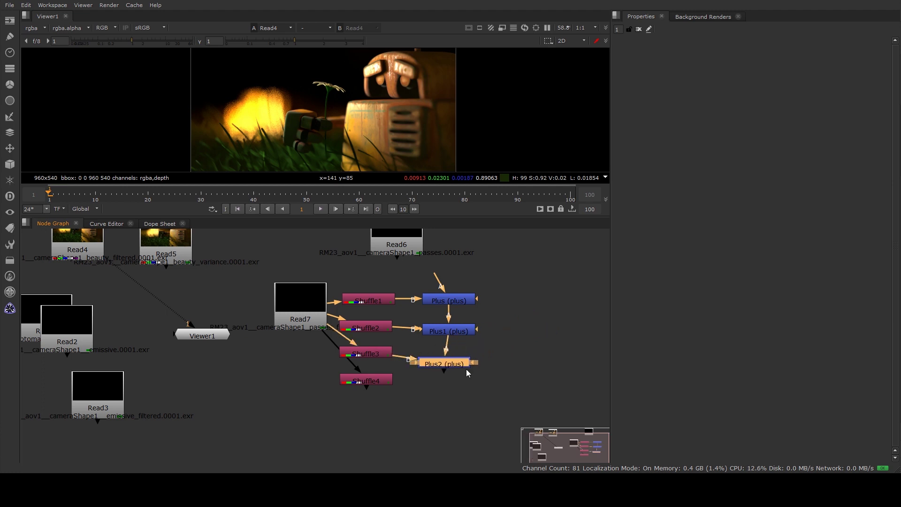
pyautogui.moveTo(454, 361); pyautogui.dragTo(462, 359)
# - Add a fourth Plus node beside Shuffle4, with A from the third Plus and B from Shuffle4
pyautogui.press('Tab')
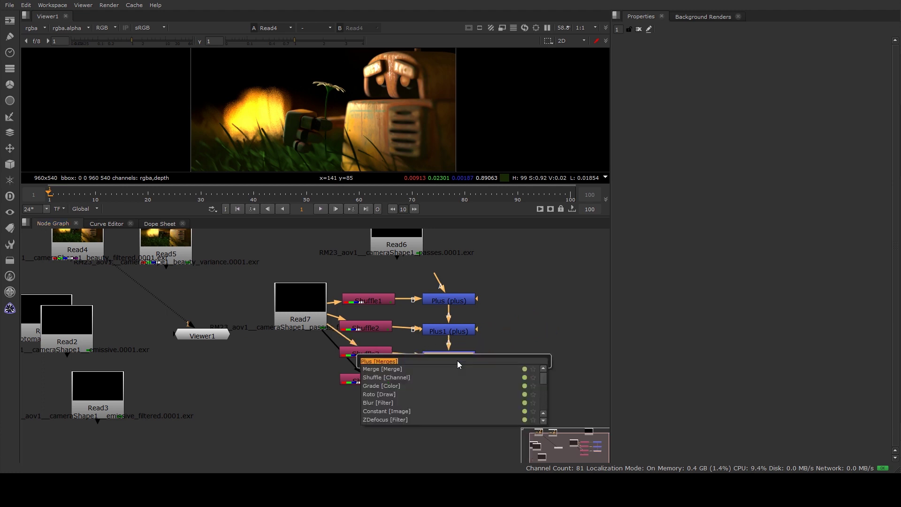
pyautogui.write('plus')
pyautogui.press('Return')
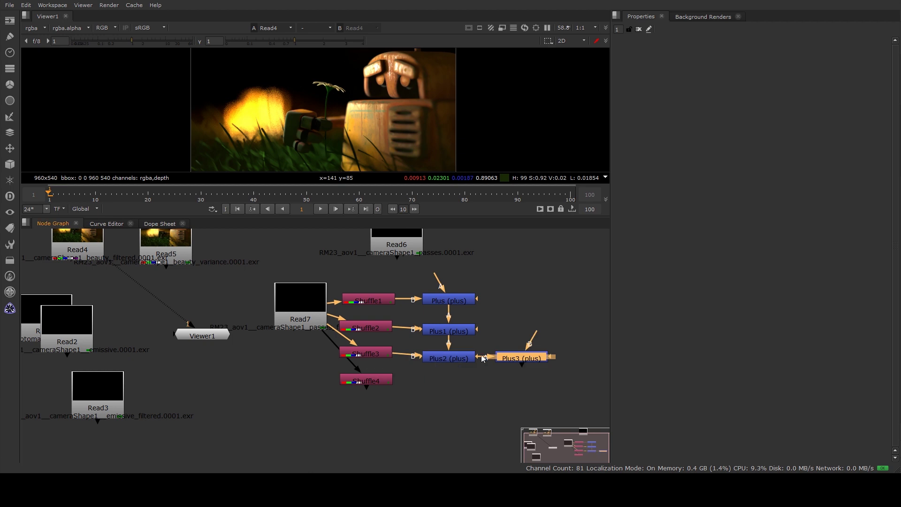
pyautogui.moveTo(515, 360); pyautogui.dragTo(451, 386)
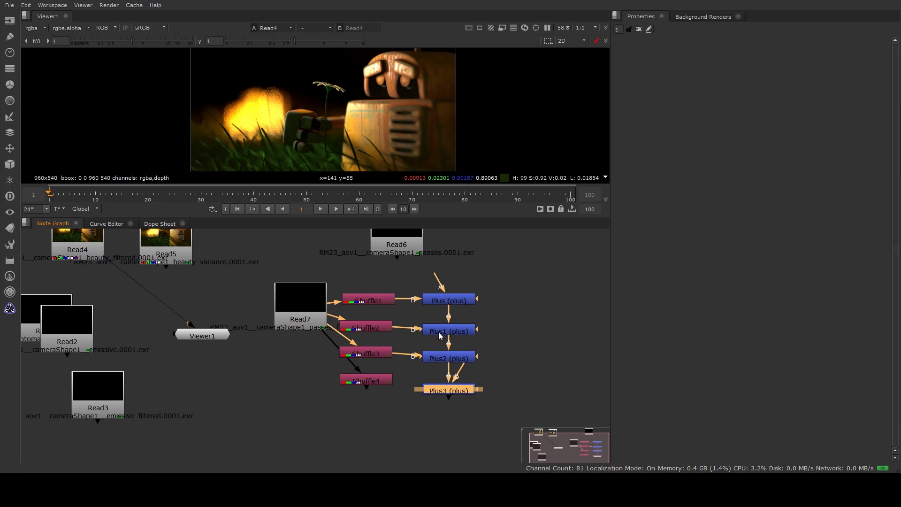
pyautogui.moveTo(462, 367); pyautogui.dragTo(375, 381)
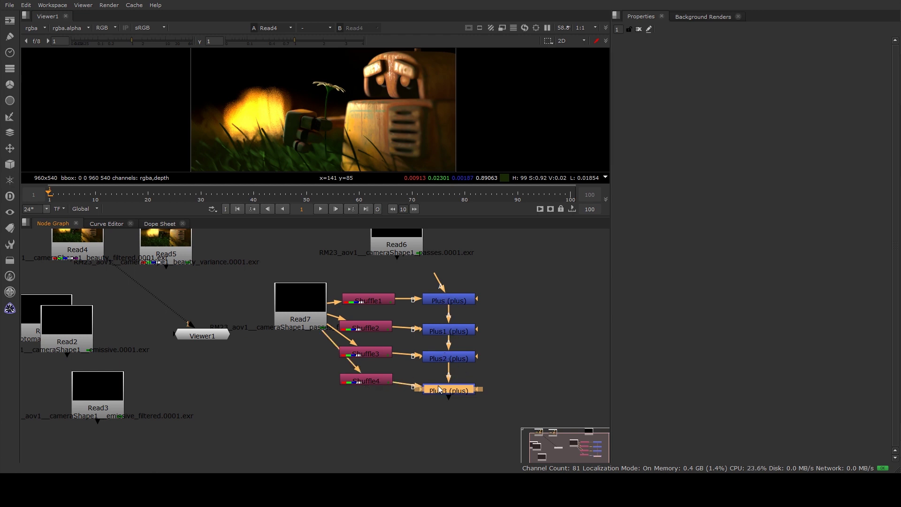
pyautogui.moveTo(439, 386); pyautogui.dragTo(439, 381)
# - View each Plus node down the chain in turn and inspect the combined lighting passes at the last one
pyautogui.click(433, 301)
pyautogui.press('1')
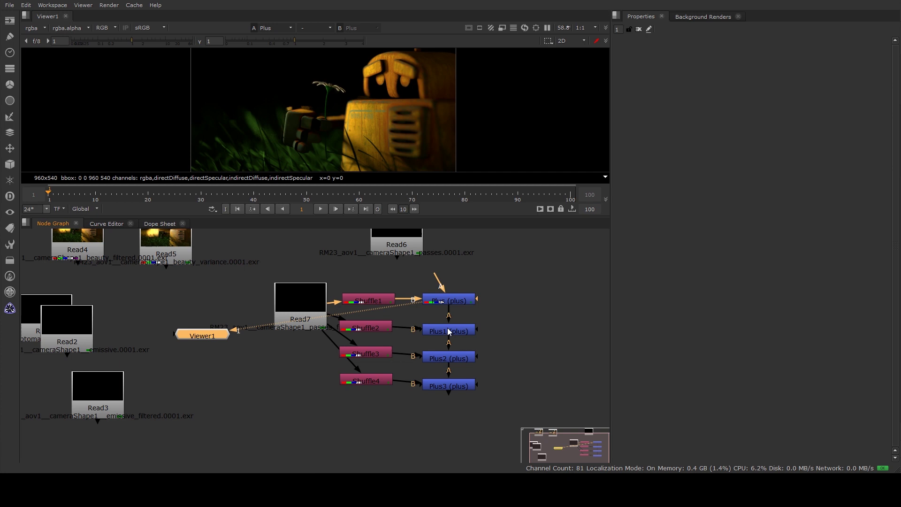
pyautogui.click(462, 336)
pyautogui.press('1')
pyautogui.click(457, 362)
pyautogui.press('1')
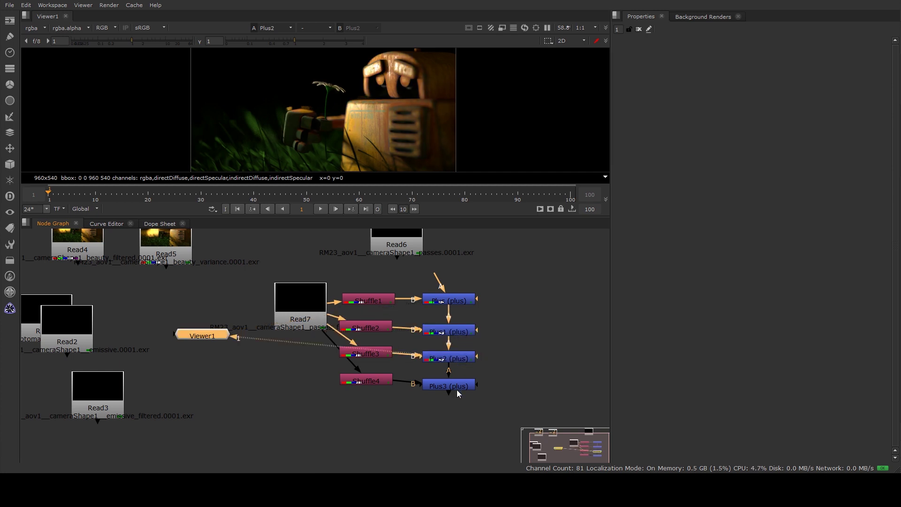
pyautogui.click(459, 388)
pyautogui.press('1')
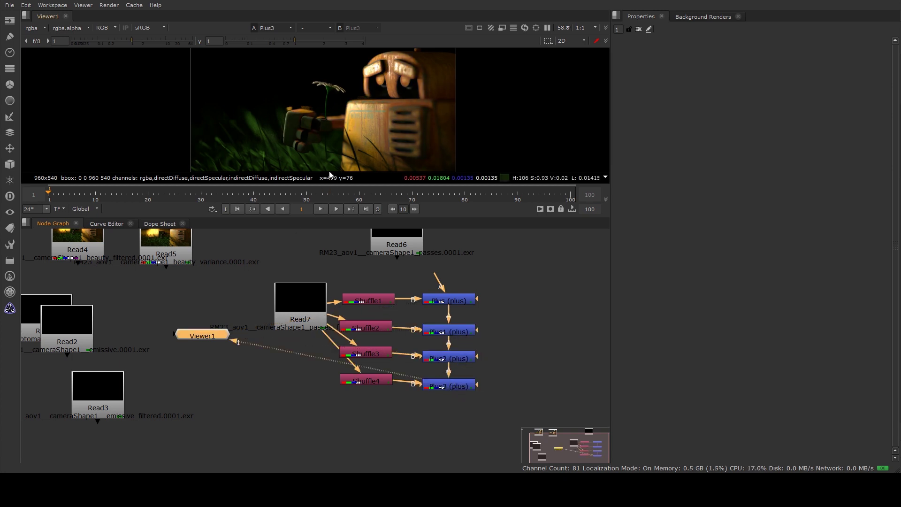
pyautogui.scroll(2, 333, 126)
pyautogui.scroll(-1, 351, 119)
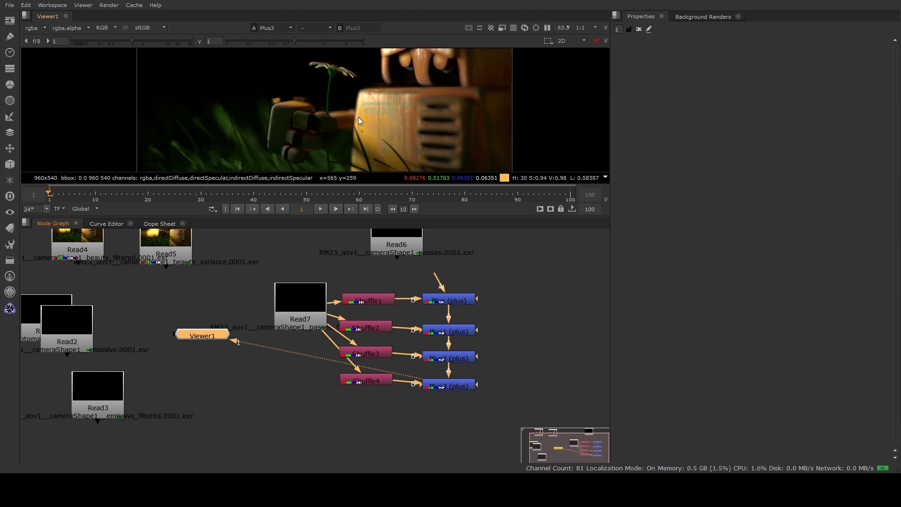
pyautogui.scroll(1, 359, 115)
pyautogui.scroll(-3, 376, 111)
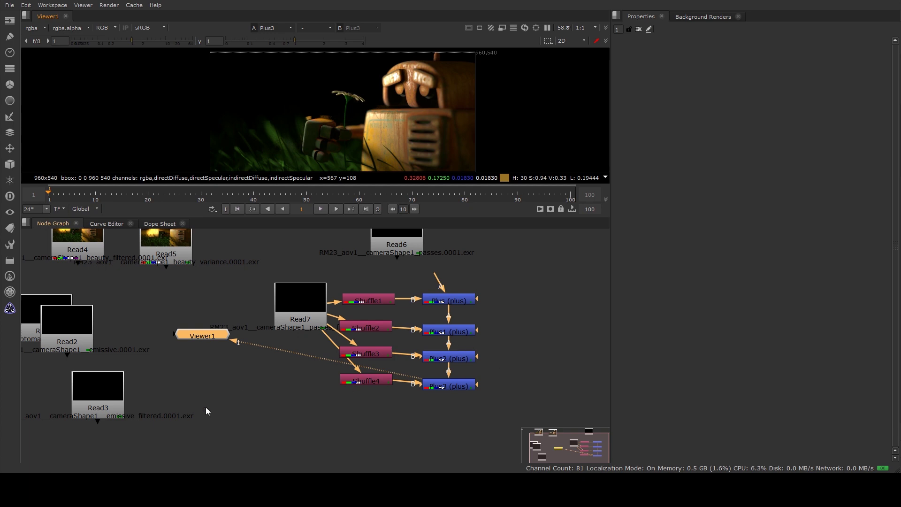
# - Move the emissive_filtered Read node below the lighting network and attach a Shuffle node with input layer emissive1 beside it
pyautogui.moveTo(95, 389); pyautogui.dragTo(273, 420)
pyautogui.moveTo(416, 432); pyautogui.dragTo(408, 363, button='middle')
pyautogui.moveTo(269, 361); pyautogui.dragTo(284, 365)
pyautogui.press('Tab')
pyautogui.write('shuf')
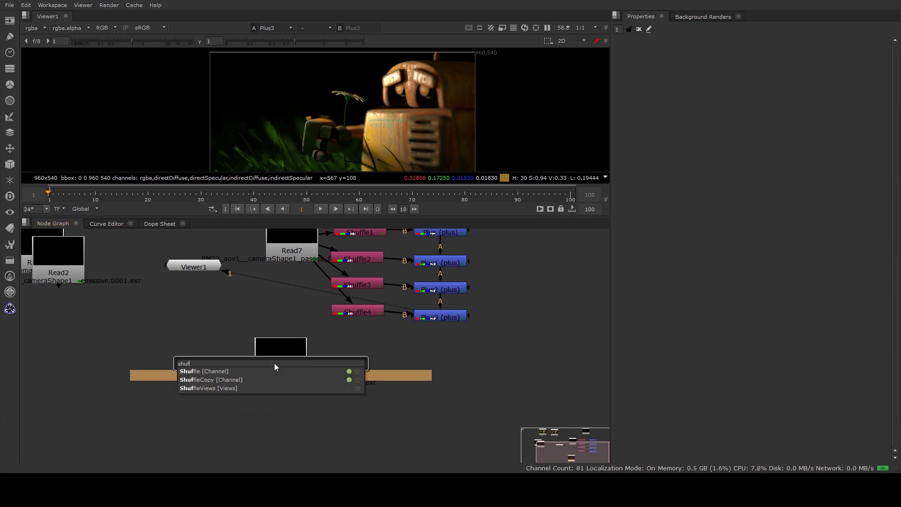
pyautogui.press('Return')
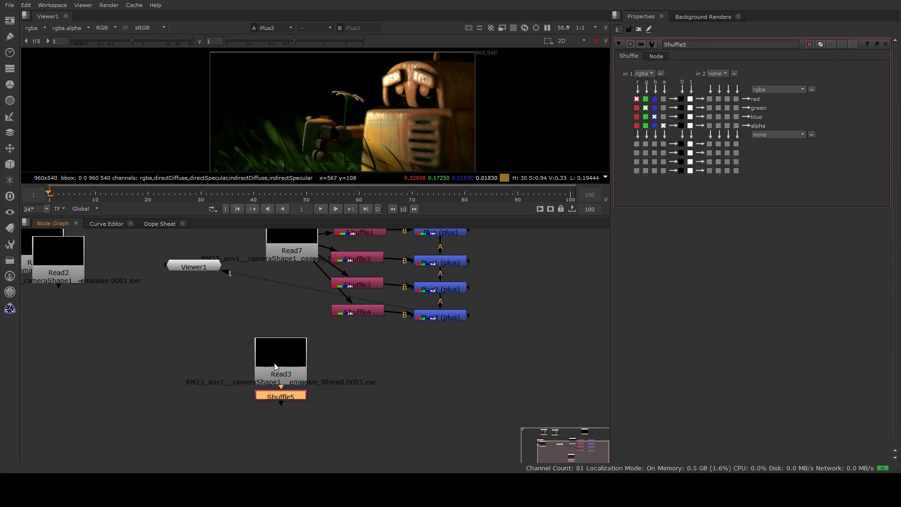
pyautogui.moveTo(294, 396); pyautogui.dragTo(373, 370)
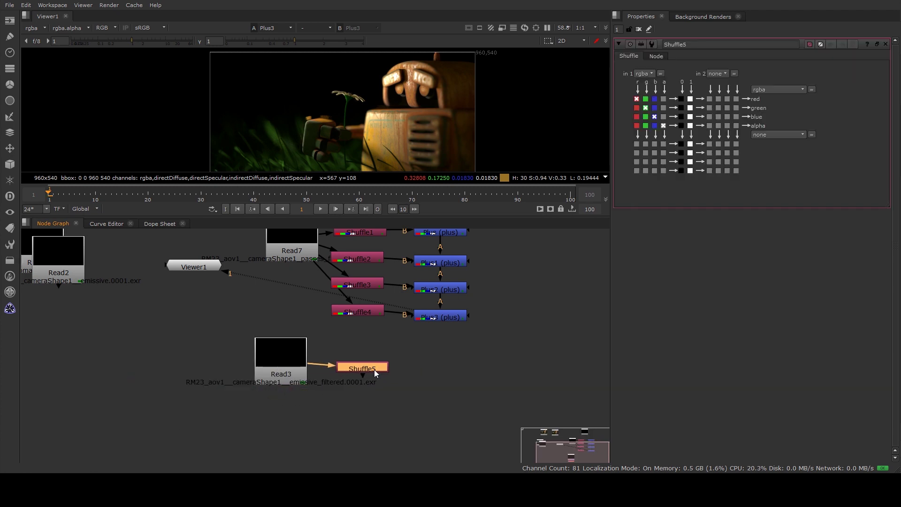
pyautogui.click(643, 73)
pyautogui.click(663, 117)
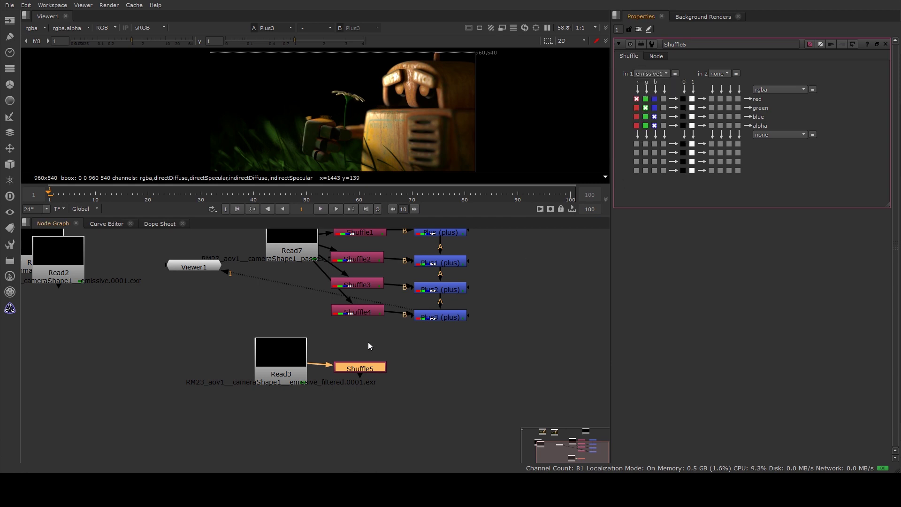
# - Add a Plus node beside the emissive Shuffle, with A from the last lighting Plus and B from the emissive Shuffle
pyautogui.press('Tab')
pyautogui.write('plus')
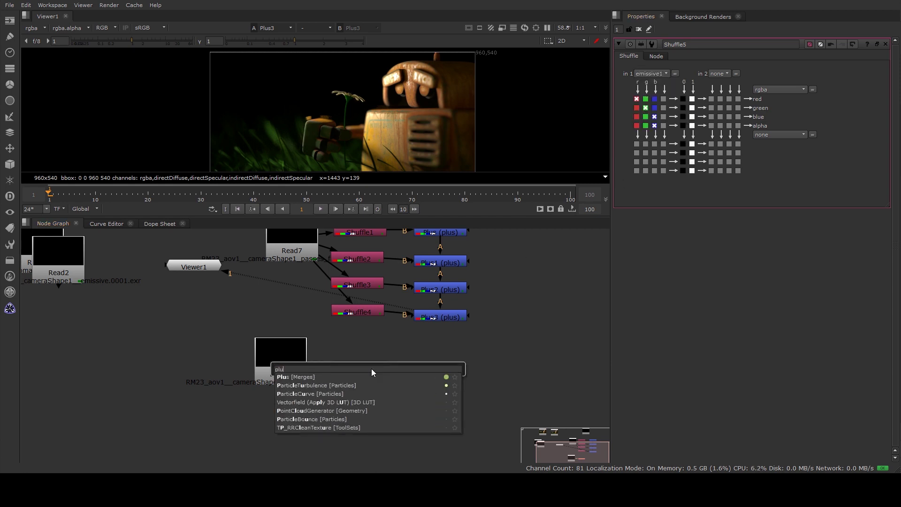
pyautogui.press('Return')
pyautogui.moveTo(427, 368); pyautogui.dragTo(435, 369)
pyautogui.moveTo(437, 331); pyautogui.dragTo(369, 367)
pyautogui.moveTo(444, 367); pyautogui.dragTo(448, 367)
# - Compare the Shuffle5 and Shuffle6 emissive passes in the viewer, examining the noise around the glowing light
pyautogui.press('1')
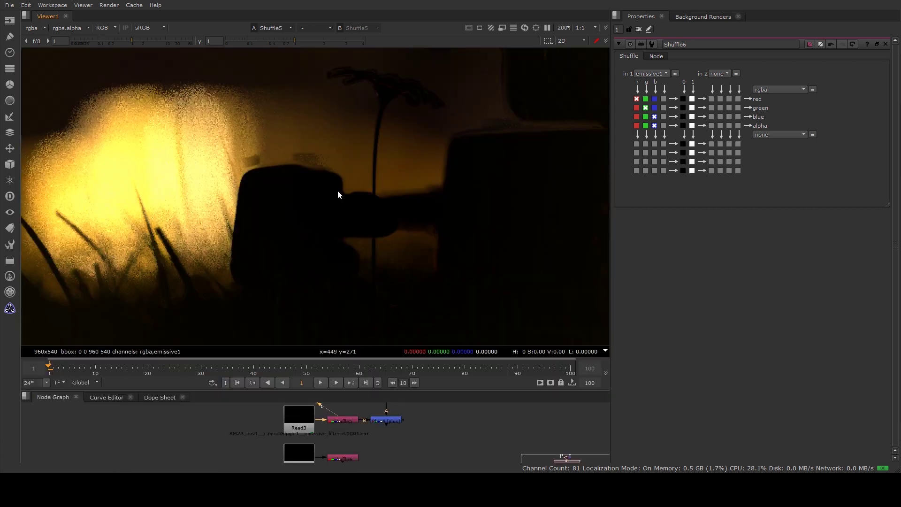
pyautogui.moveTo(337, 190); pyautogui.dragTo(384, 146, button='middle')
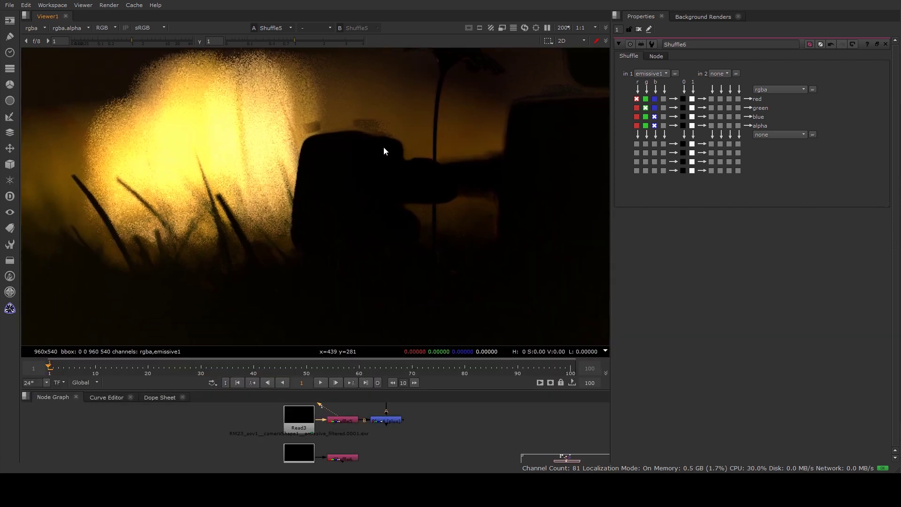
pyautogui.moveTo(261, 135); pyautogui.dragTo(238, 195, button='middle')
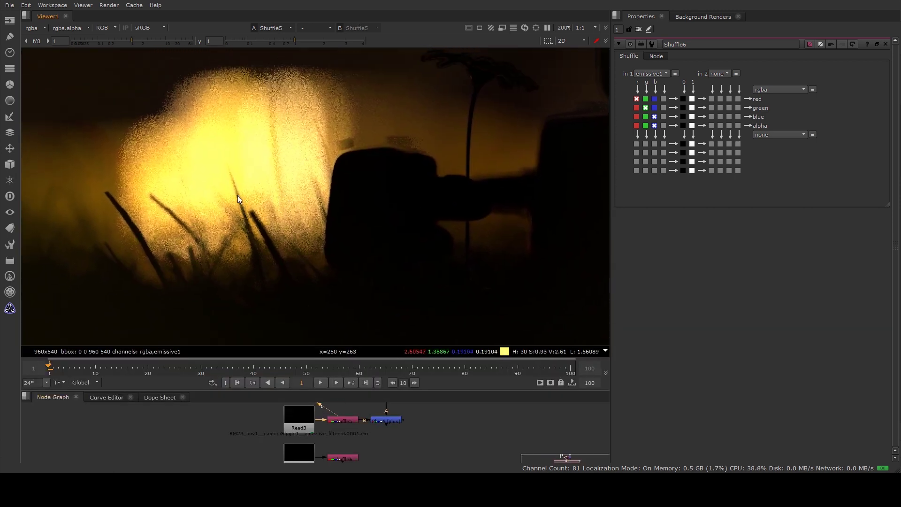
pyautogui.click(344, 457)
pyautogui.press('1')
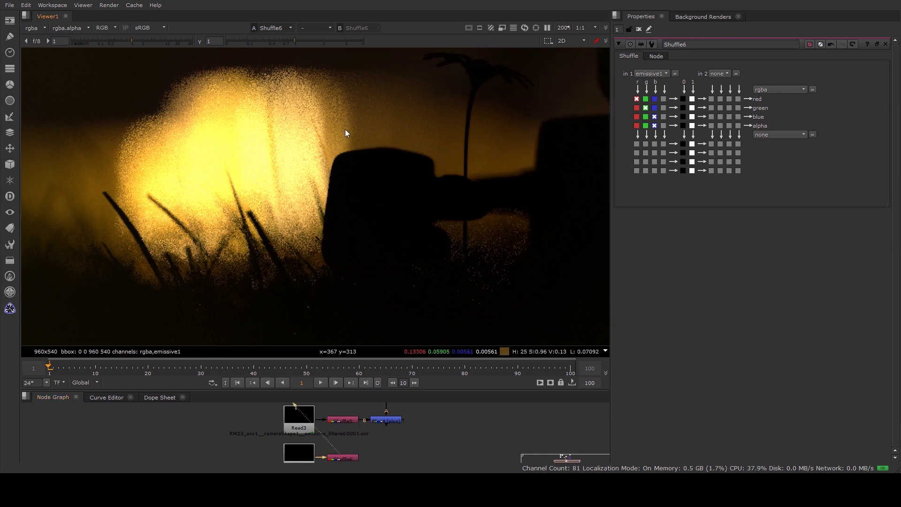
pyautogui.scroll(-5, 300, 122)
pyautogui.moveTo(321, 77); pyautogui.dragTo(305, 173, button='middle')
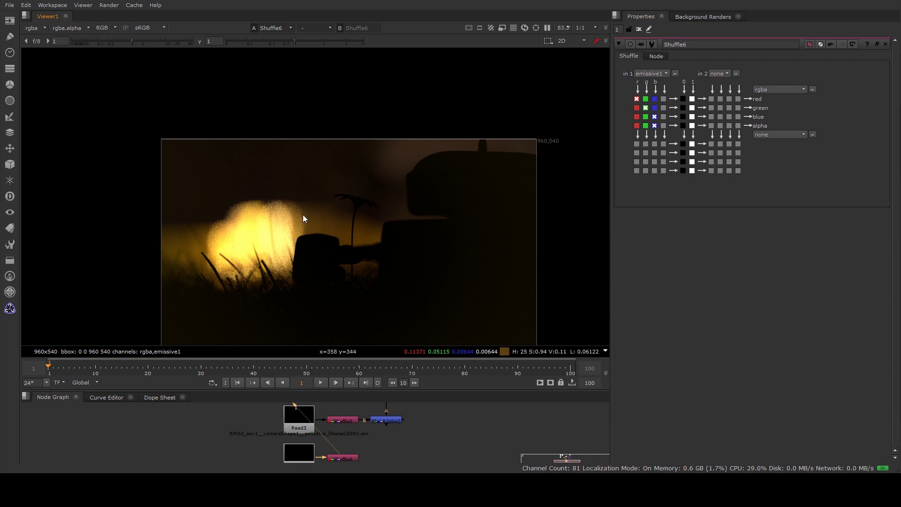
pyautogui.scroll(5, 302, 214)
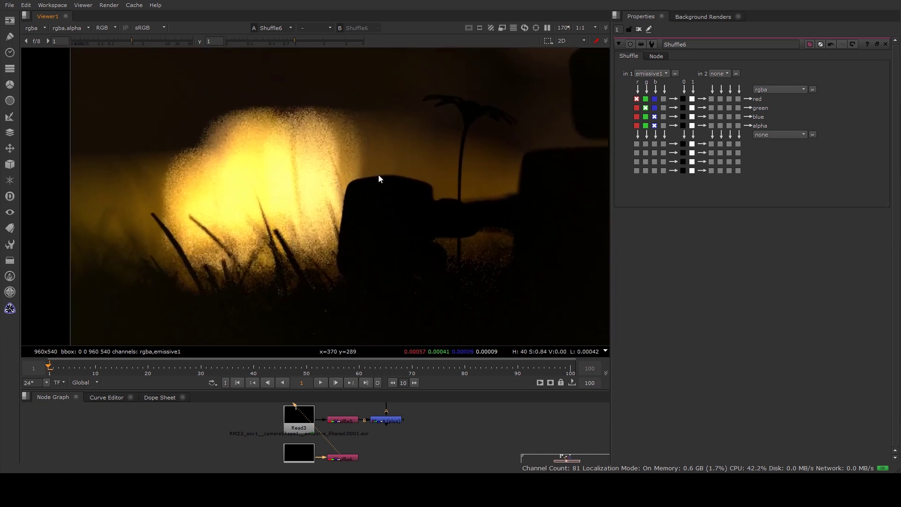
# - Examine the glow up close while alternating the viewer between Shuffle6 and Shuffle5 to compare the grain at its edges
pyautogui.moveTo(351, 150); pyautogui.dragTo(341, 127, button='middle')
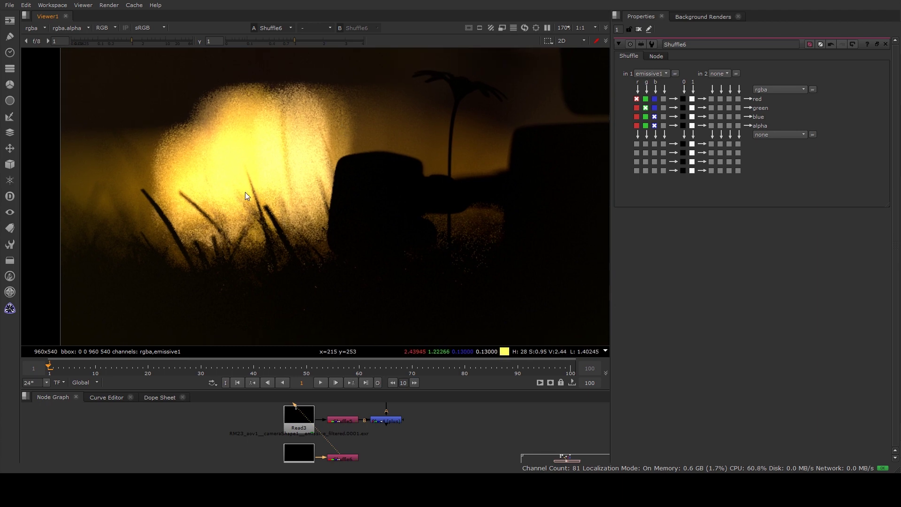
pyautogui.moveTo(290, 162); pyautogui.dragTo(266, 150, button='middle')
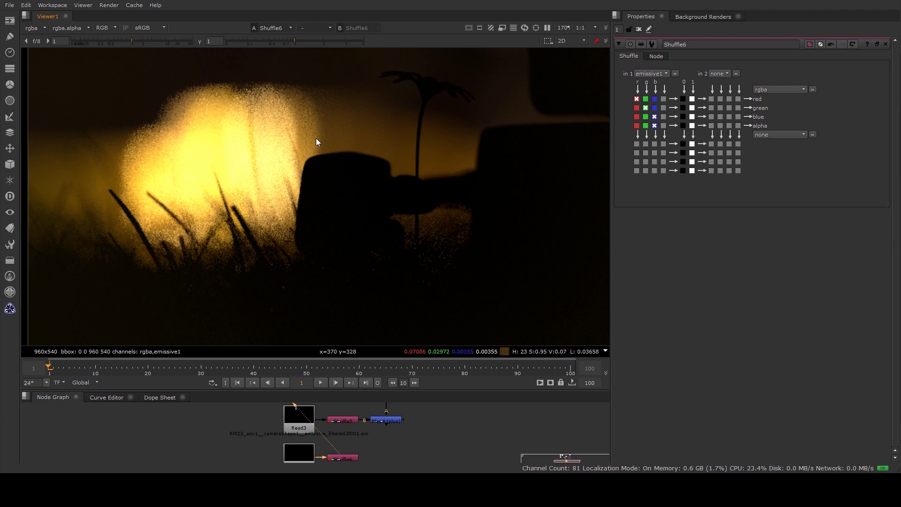
pyautogui.scroll(2, 260, 112)
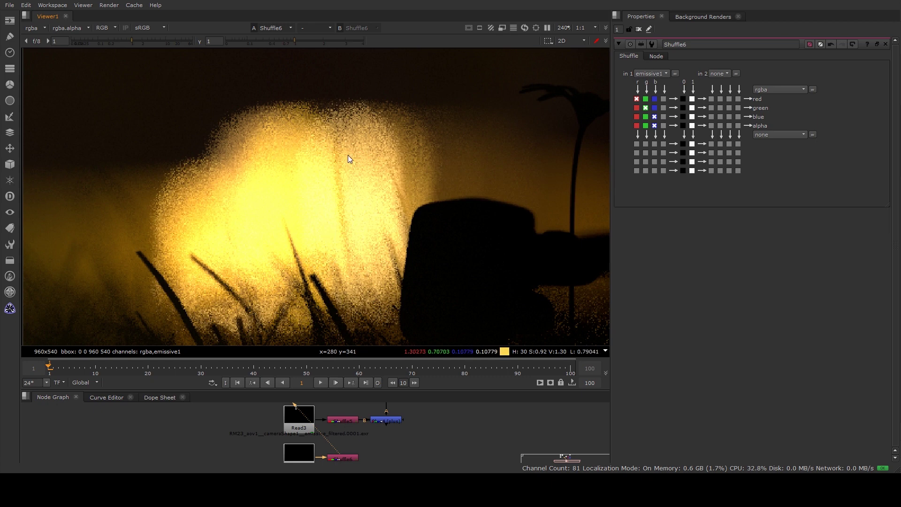
pyautogui.click(348, 455)
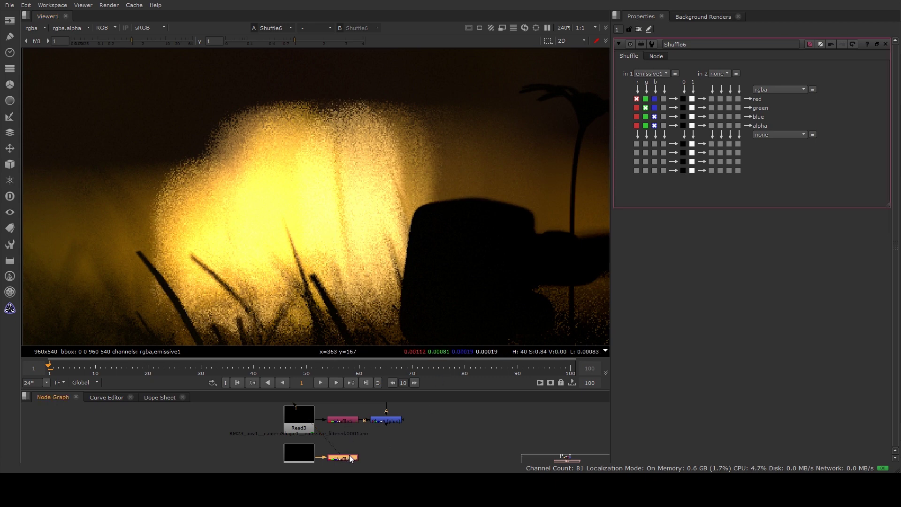
pyautogui.click(339, 422)
pyautogui.press('1')
pyautogui.moveTo(202, 238); pyautogui.dragTo(265, 231, button='middle')
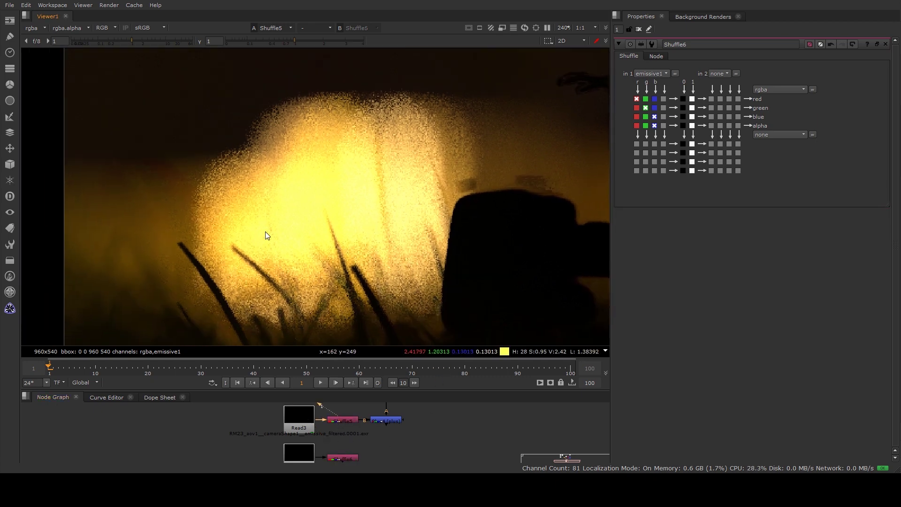
pyautogui.moveTo(334, 415); pyautogui.dragTo(345, 457)
pyautogui.click(339, 417)
pyautogui.press('1')
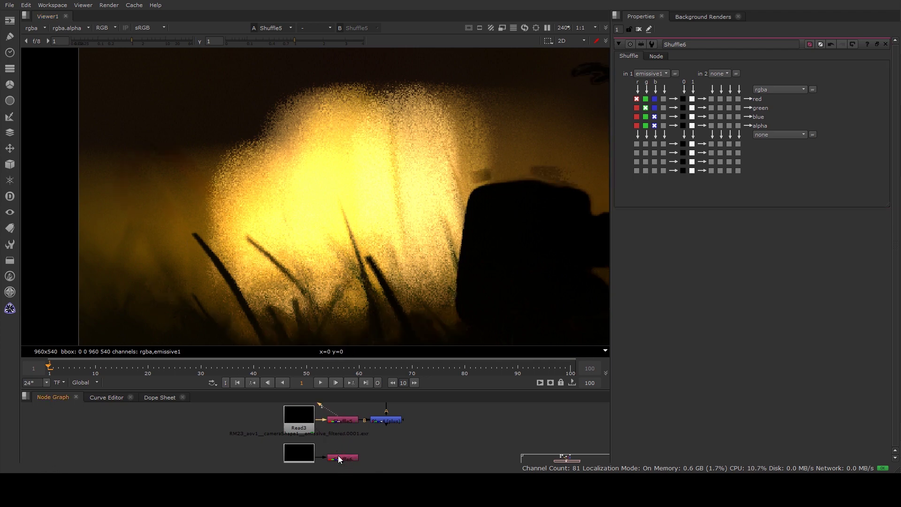
pyautogui.click(339, 456)
pyautogui.press('1')
pyautogui.click(347, 421)
pyautogui.press('1')
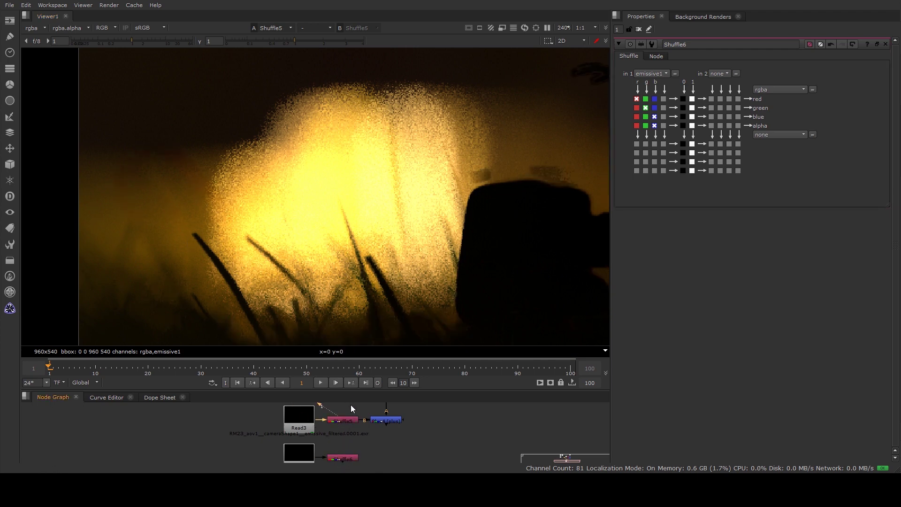
# - View the last Plus node's rebuilt image in full, and compare it with the Read5 variance render
pyautogui.scroll(-5, 431, 219)
pyautogui.moveTo(482, 254); pyautogui.dragTo(302, 231, button='middle')
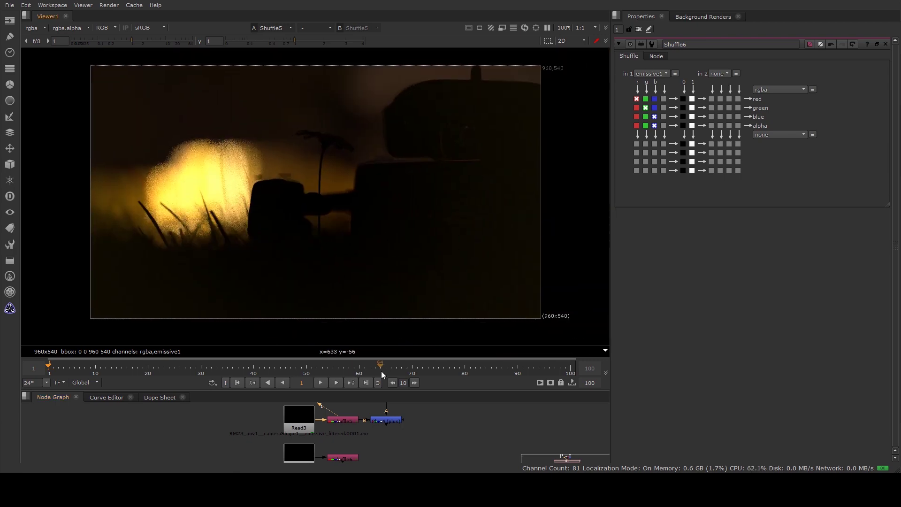
pyautogui.click(390, 420)
pyautogui.press('1')
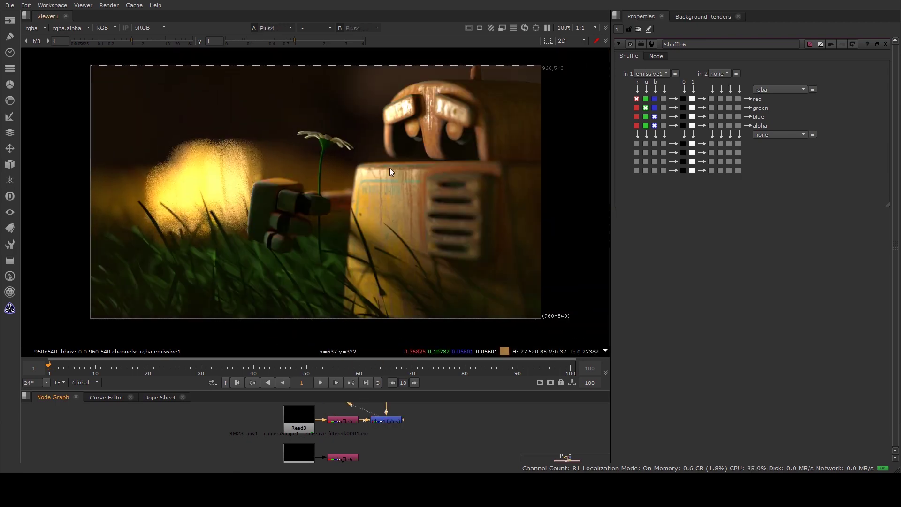
pyautogui.scroll(-5, 315, 415)
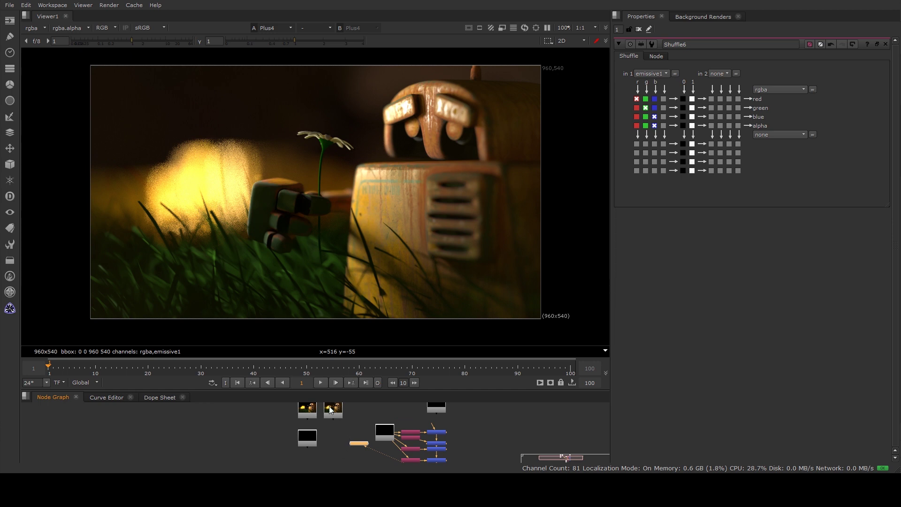
pyautogui.click(331, 410)
pyautogui.press('1')
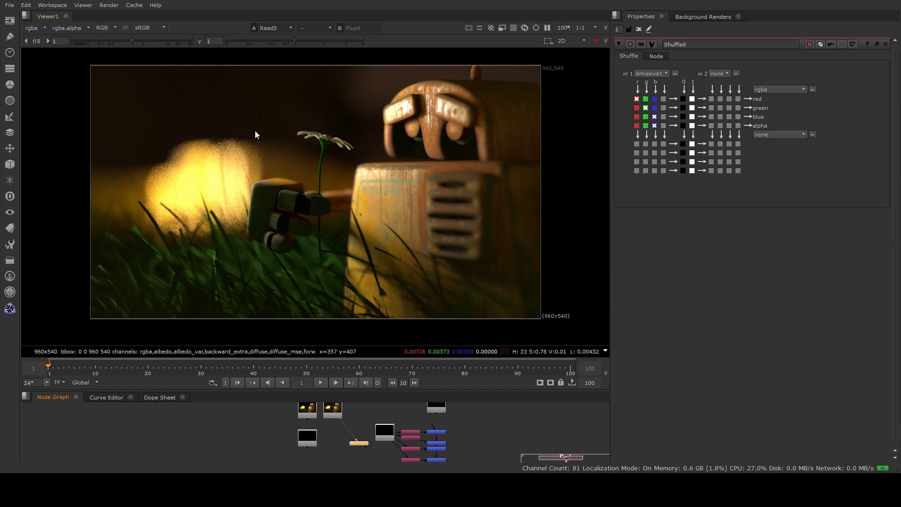
# - Compare the Read4 and Read5 renders in the viewer, examining the glow, the background and the robot
pyautogui.scroll(2, 336, 215)
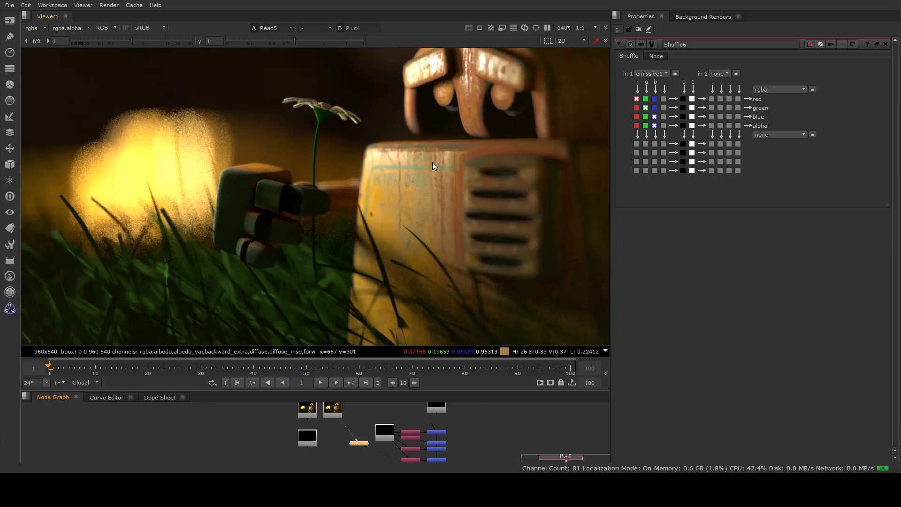
pyautogui.click(308, 412)
pyautogui.press('1')
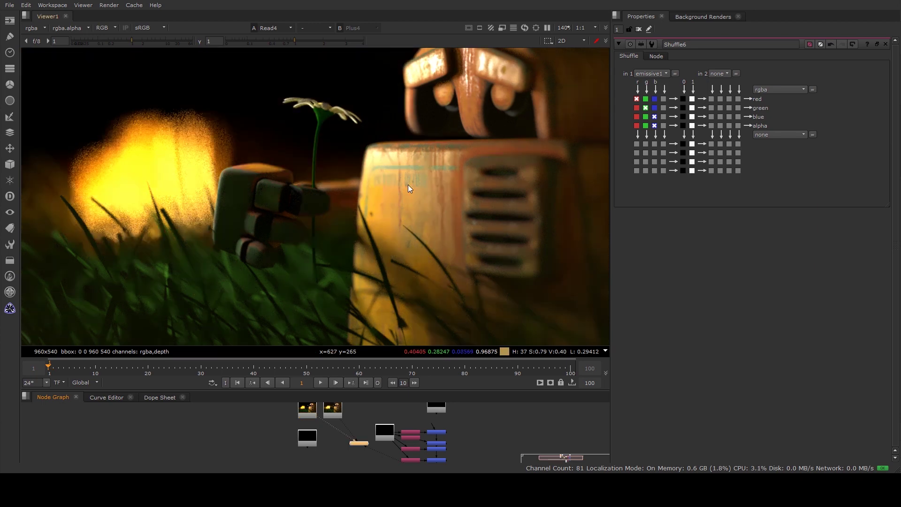
pyautogui.press('2')
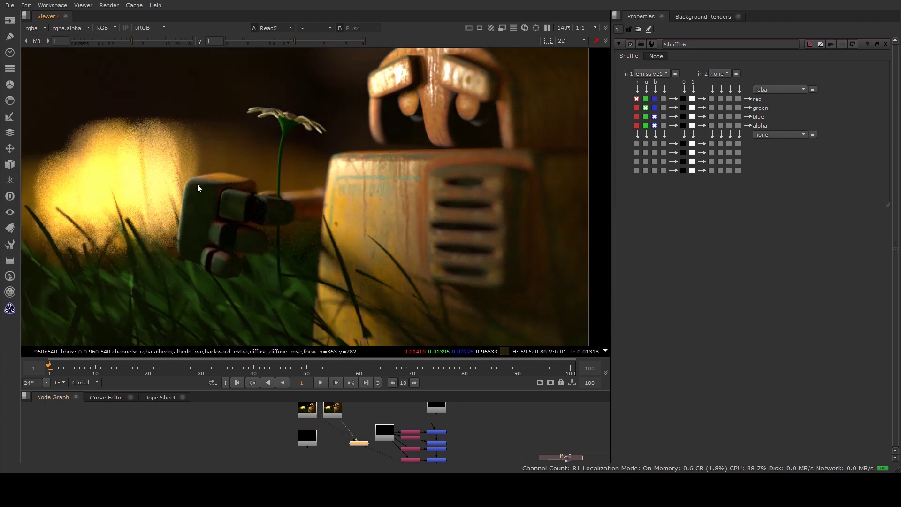
pyautogui.press('1')
pyautogui.press('2')
pyautogui.press('1')
pyautogui.press('2')
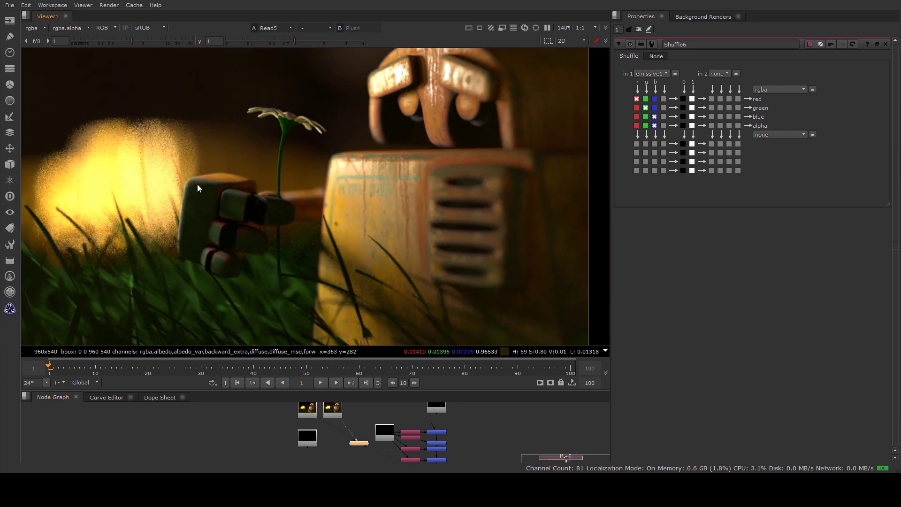
# - Check the Plus4 rebuild against the Read5 render once more in the viewer
pyautogui.scroll(-1, 373, 144)
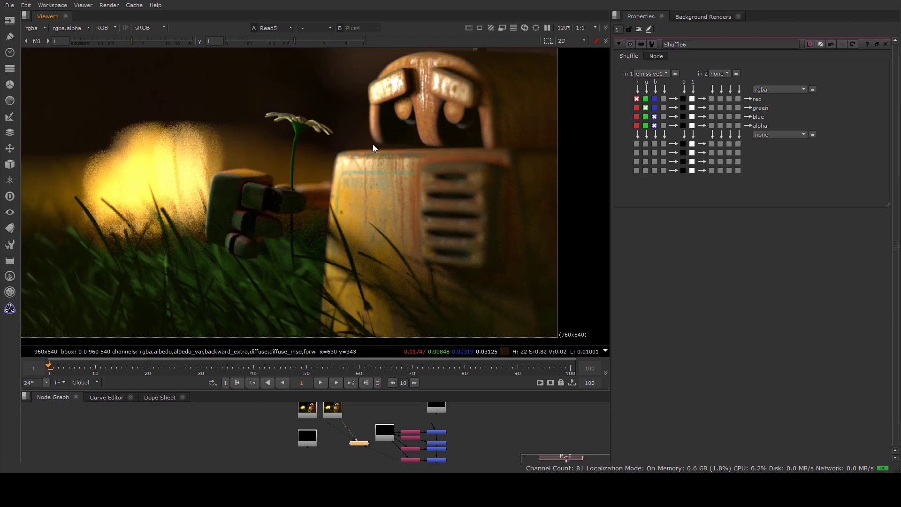
pyautogui.moveTo(372, 144); pyautogui.dragTo(436, 136, button='middle')
pyautogui.press('1')
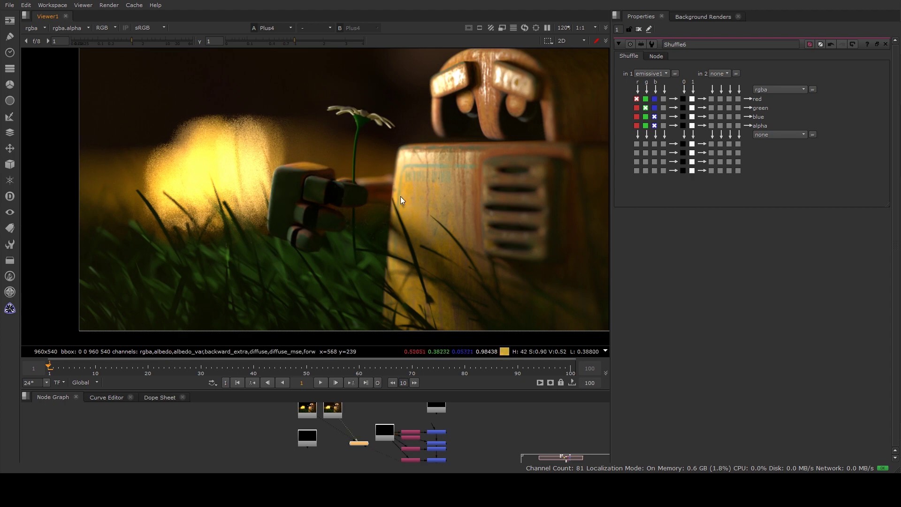
pyautogui.press('2')
pyautogui.press('3')
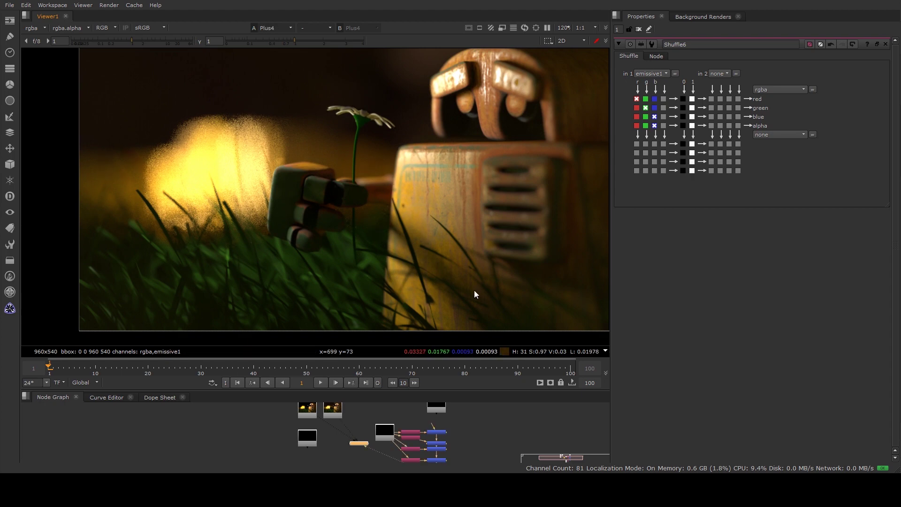
# - Enlarge the node graph area and delete the Shuffle6 node and the Read node that feeds it
pyautogui.moveTo(495, 434); pyautogui.dragTo(488, 397, button='middle')
pyautogui.moveTo(473, 170); pyautogui.dragTo(452, 218, button='middle')
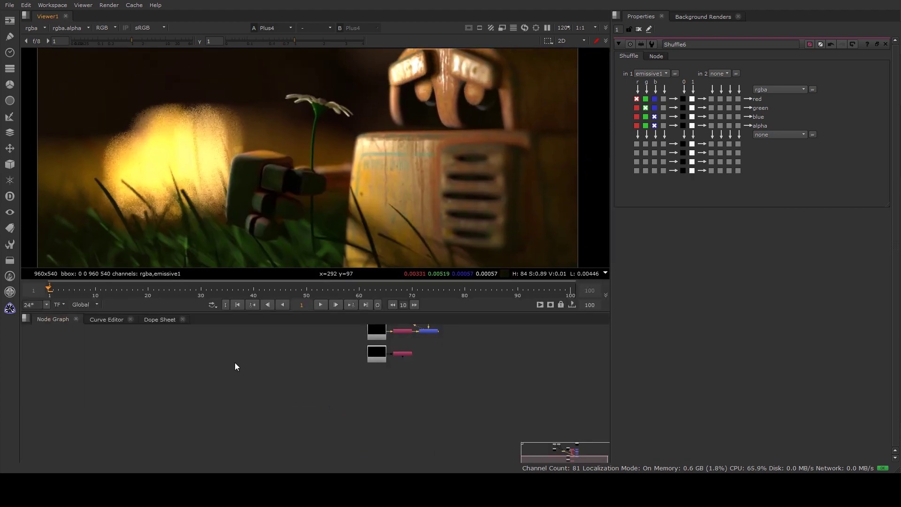
pyautogui.moveTo(377, 355); pyautogui.dragTo(408, 354)
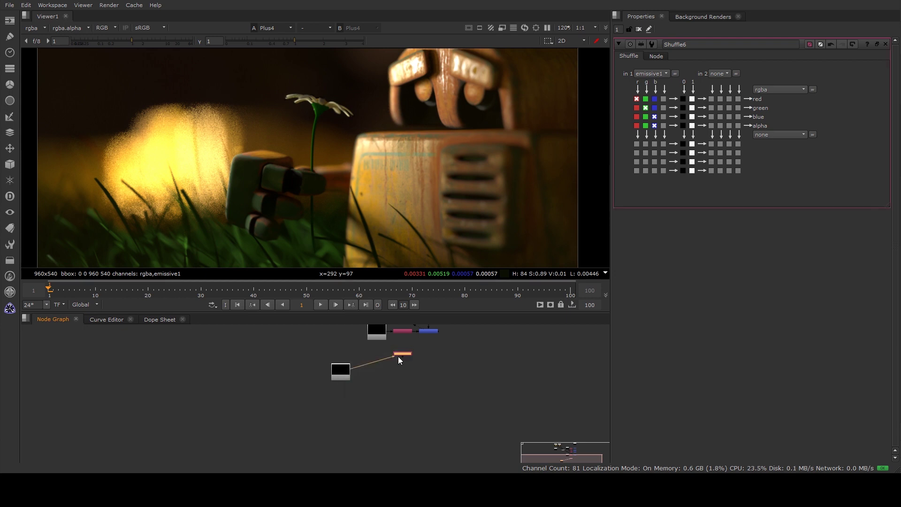
pyautogui.press('Delete')
pyautogui.click(348, 372)
pyautogui.press('Delete')
# - Move the Read7 node and the Viewer1 node farther away from the lighting Shuffle nodes
pyautogui.moveTo(419, 386); pyautogui.dragTo(395, 439, button='middle')
pyautogui.scroll(3, 411, 385)
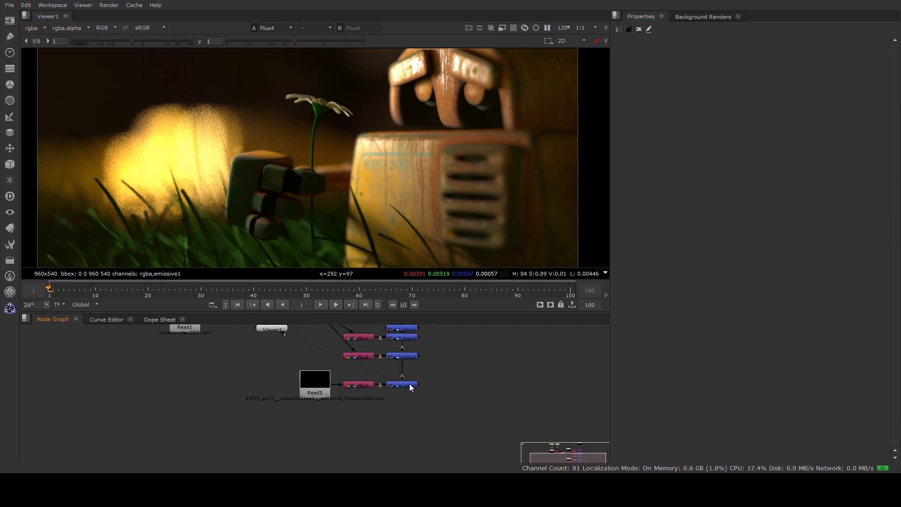
pyautogui.moveTo(446, 354); pyautogui.dragTo(433, 420, button='middle')
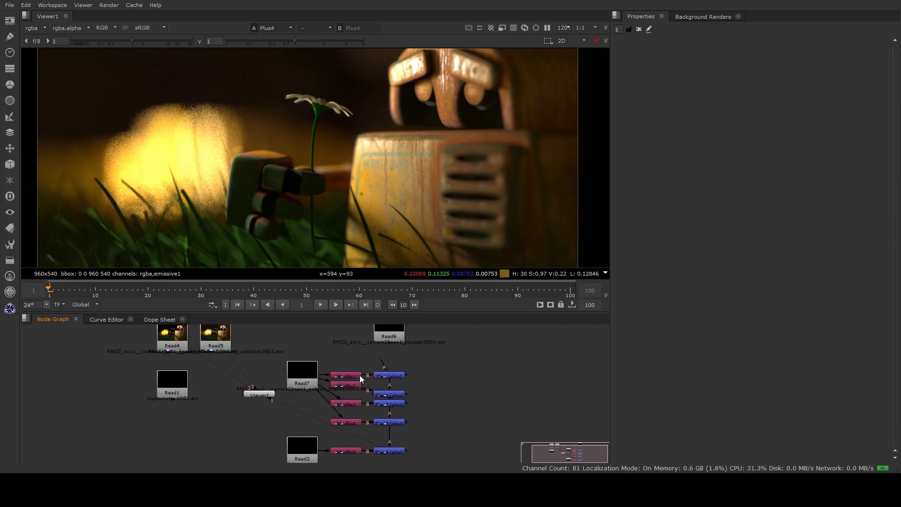
pyautogui.moveTo(272, 420); pyautogui.dragTo(283, 370, button='middle')
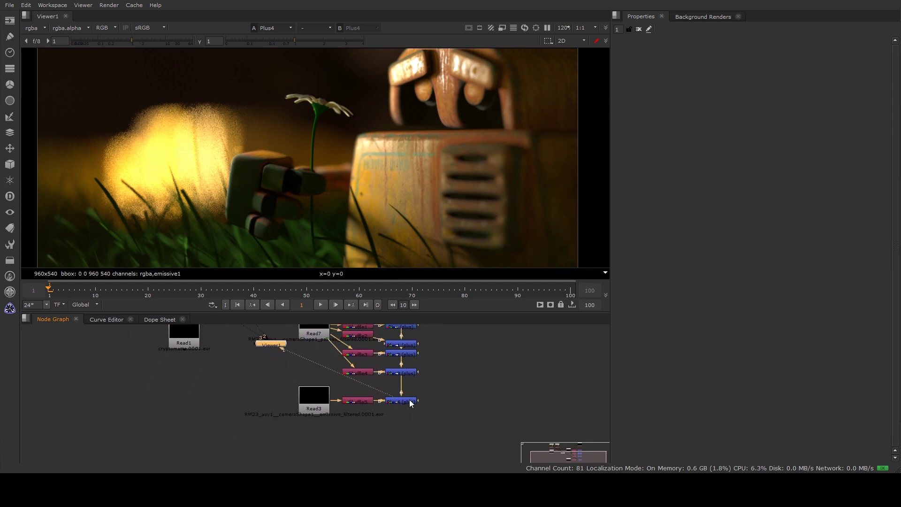
pyautogui.moveTo(435, 370); pyautogui.dragTo(442, 429, button='middle')
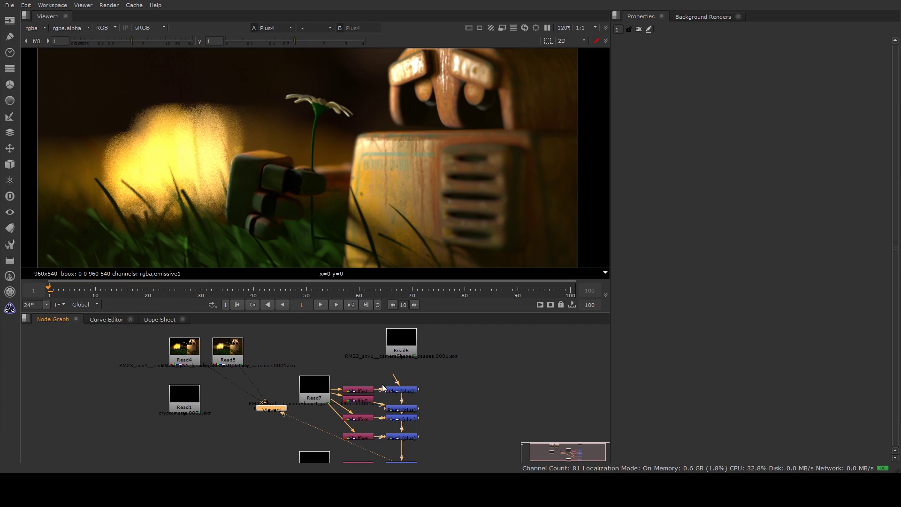
pyautogui.click(315, 387)
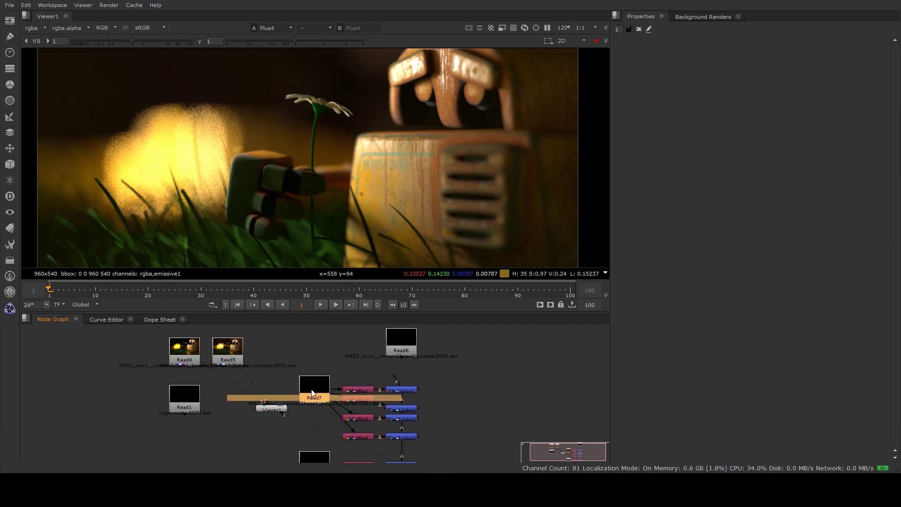
pyautogui.moveTo(313, 392); pyautogui.dragTo(298, 391)
pyautogui.moveTo(353, 413); pyautogui.dragTo(366, 380, button='middle')
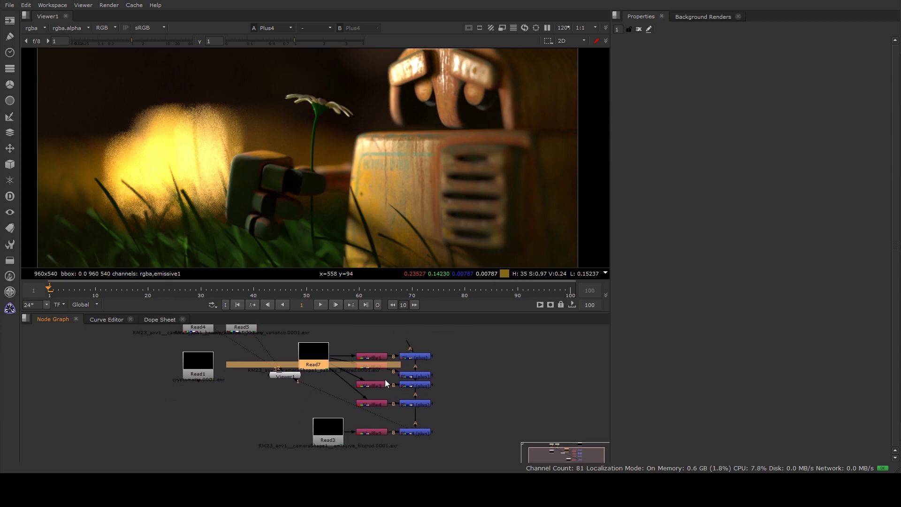
pyautogui.moveTo(320, 358); pyautogui.dragTo(252, 379)
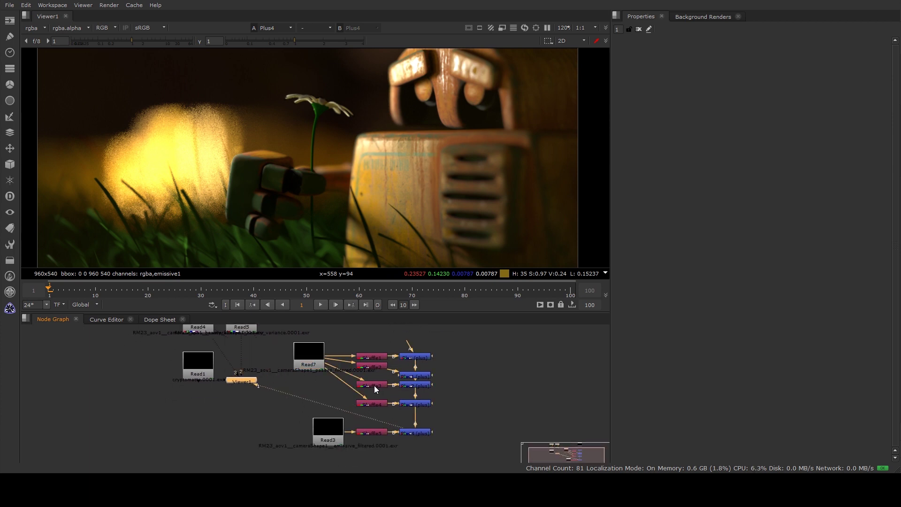
# - Spread out the lighting Shuffle nodes and the Plus nodes so their connections are easier to read
pyautogui.moveTo(375, 385); pyautogui.dragTo(370, 404)
pyautogui.moveTo(372, 371); pyautogui.dragTo(351, 349)
pyautogui.moveTo(410, 358); pyautogui.dragTo(445, 338)
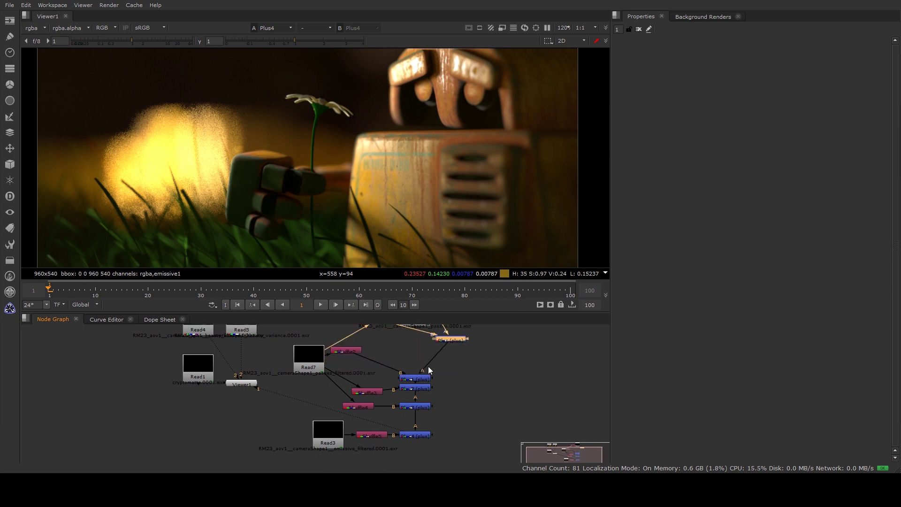
pyautogui.moveTo(425, 375); pyautogui.dragTo(409, 452)
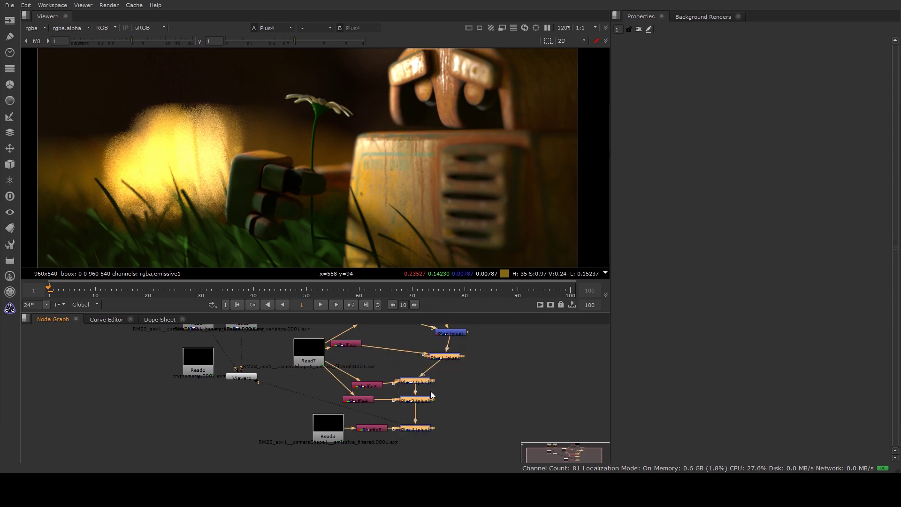
pyautogui.moveTo(422, 391); pyautogui.dragTo(457, 384)
pyautogui.click(418, 369)
pyautogui.moveTo(378, 367); pyautogui.dragTo(399, 377, button='middle')
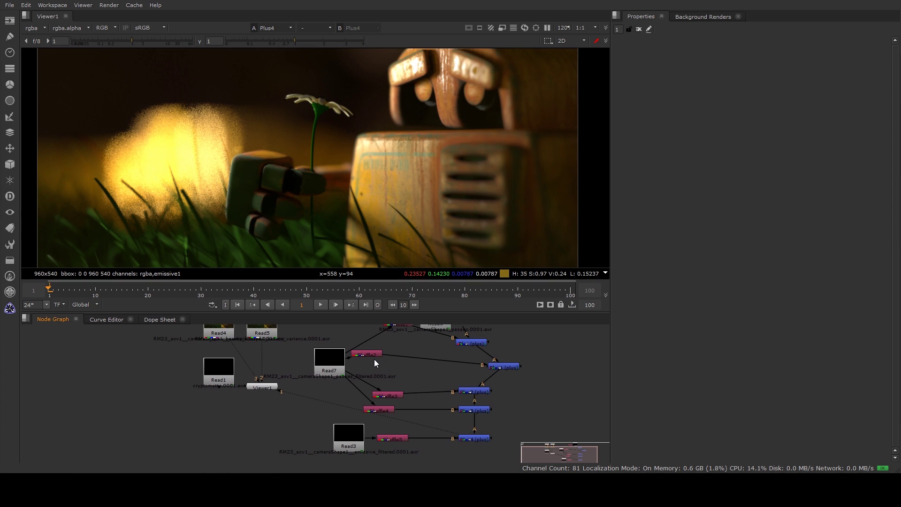
pyautogui.moveTo(373, 356); pyautogui.dragTo(391, 357)
# - Attach a Cryptomatte node to the cryptomatte Read1 node and show its color preview in the viewer
pyautogui.click(266, 431)
pyautogui.moveTo(263, 400); pyautogui.dragTo(232, 469, button='middle')
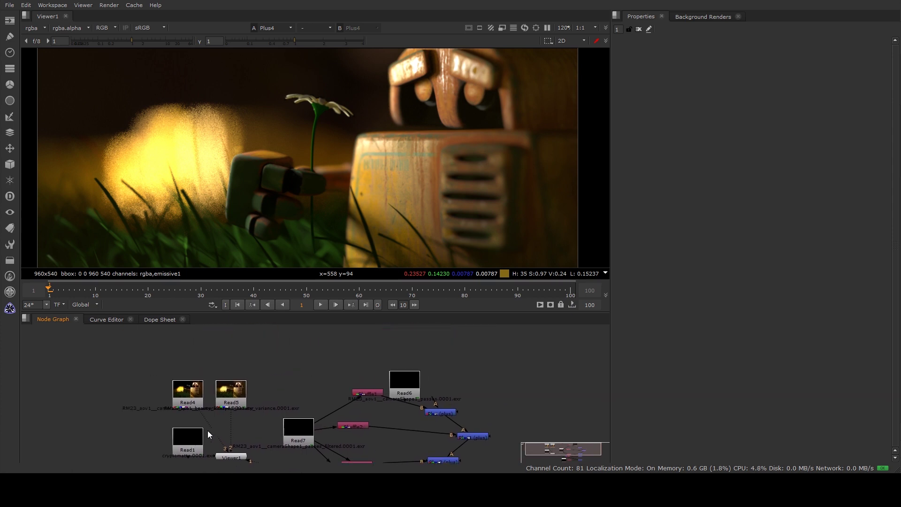
pyautogui.moveTo(198, 434); pyautogui.dragTo(179, 451)
pyautogui.moveTo(285, 376); pyautogui.dragTo(285, 292, button='middle')
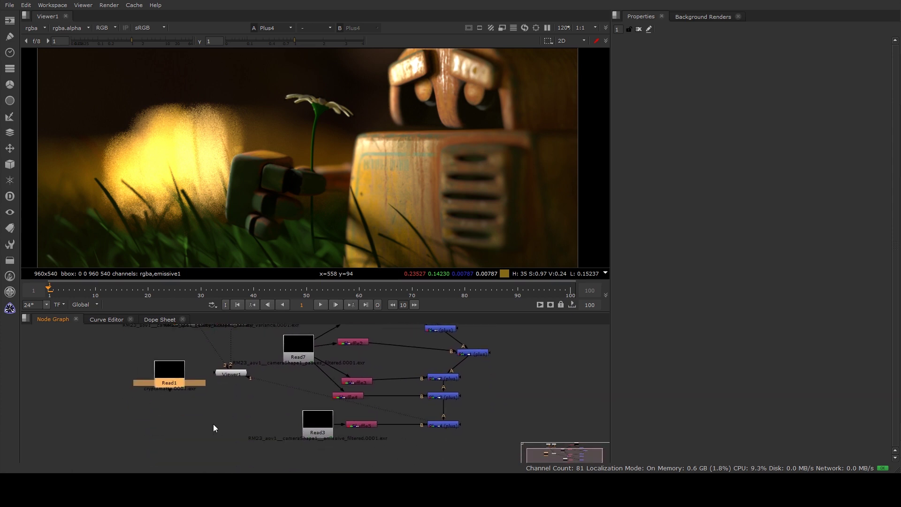
pyautogui.press('Tab')
pyautogui.write('cryp')
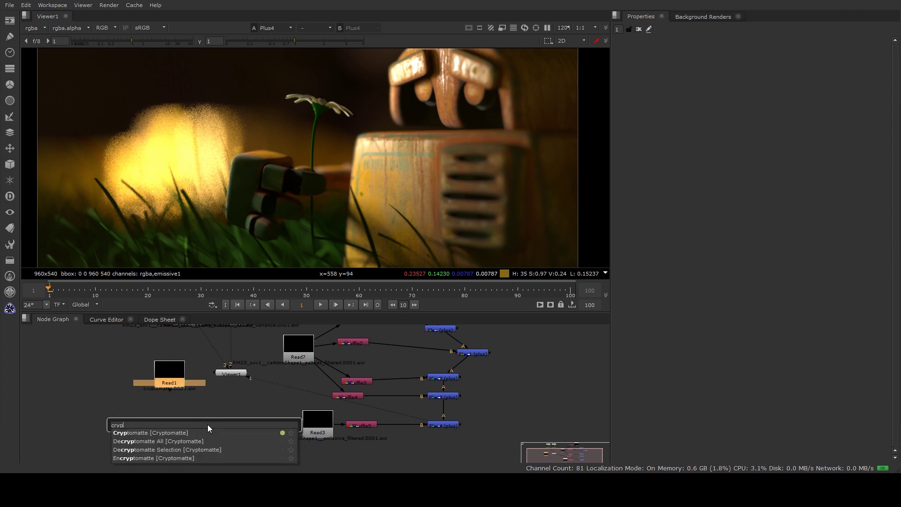
pyautogui.press('Return')
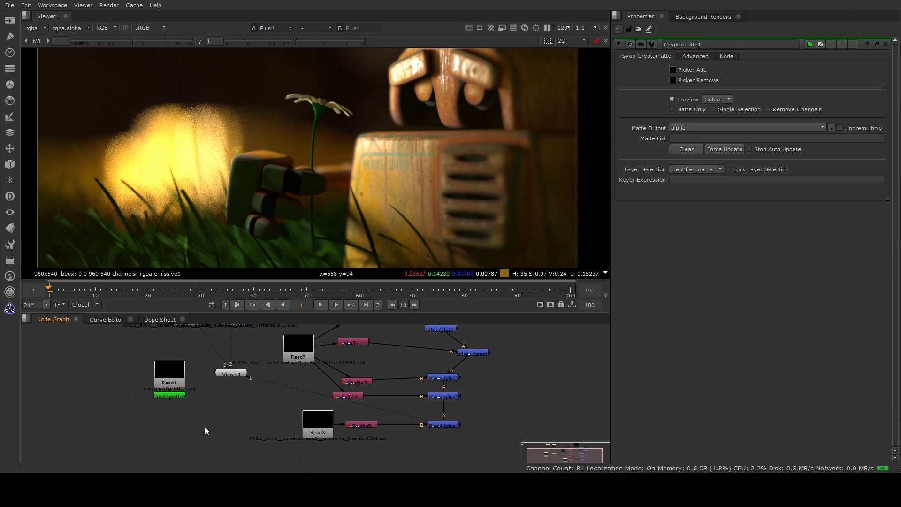
pyautogui.moveTo(175, 395); pyautogui.dragTo(225, 398)
pyautogui.press('1')
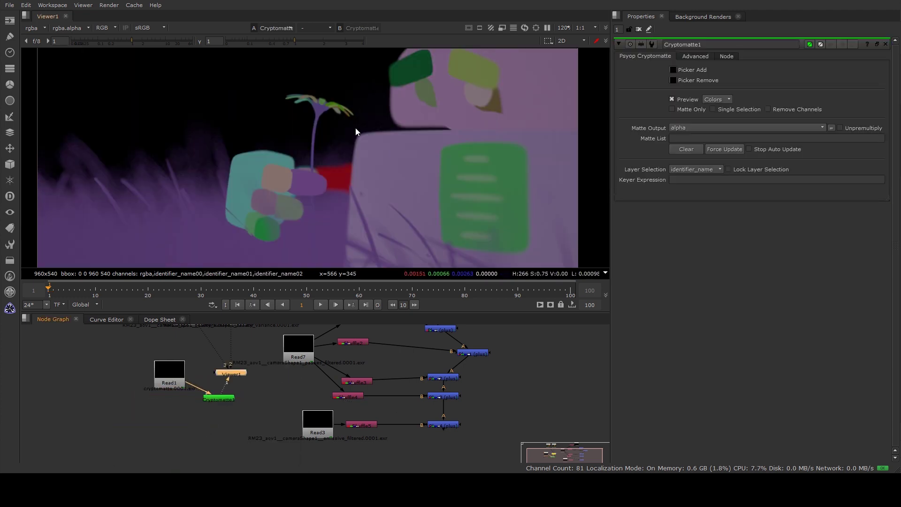
# - Pick all of the robot's parts, including head, body, arm and hand, into the Cryptomatte1 matte list
pyautogui.scroll(-2, 373, 123)
pyautogui.moveTo(414, 120); pyautogui.dragTo(399, 148, button='middle')
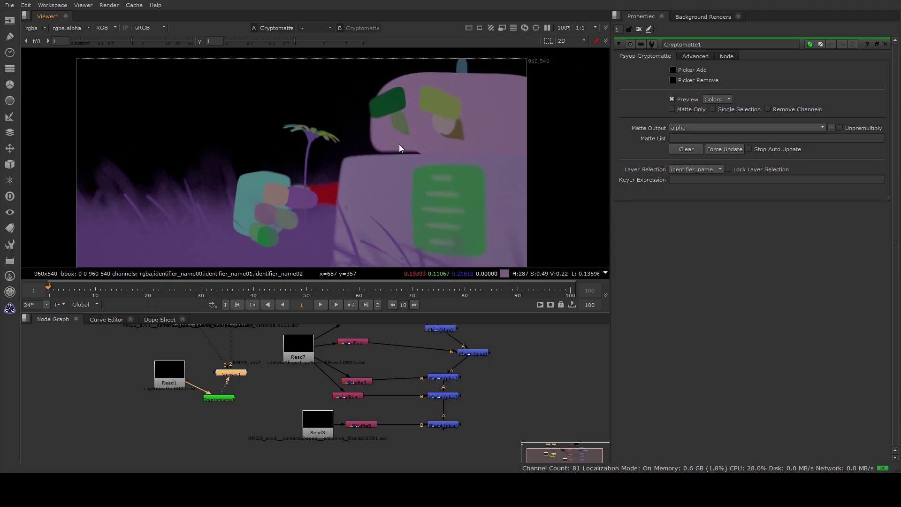
pyautogui.click(675, 69)
pyautogui.keyDown('ctrl'); pyautogui.click(384, 98); pyautogui.keyUp('ctrl')
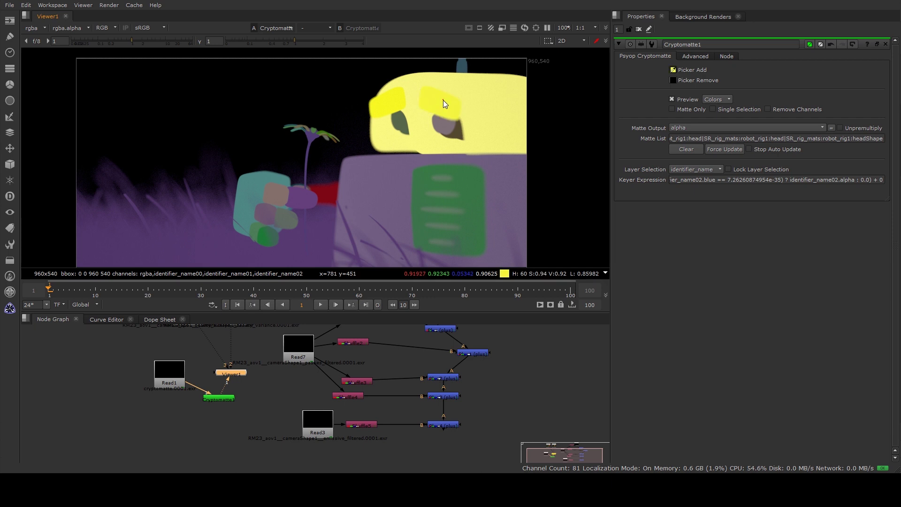
pyautogui.keyDown('ctrl'); pyautogui.click(396, 121); pyautogui.keyUp('ctrl')
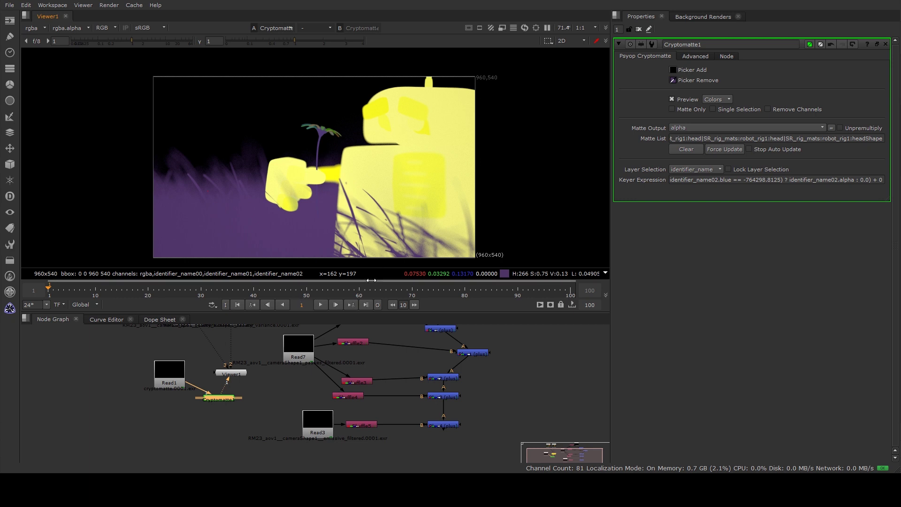
# - Move the Cryptomatte1 node closer to the lighting Shuffle nodes and place its Read1 node below Viewer1
pyautogui.moveTo(266, 387)
pyautogui.mouseDown(button='middle')
pyautogui.moveTo(267, 362)
pyautogui.moveTo(249, 384)
pyautogui.mouseUp(button='middle')
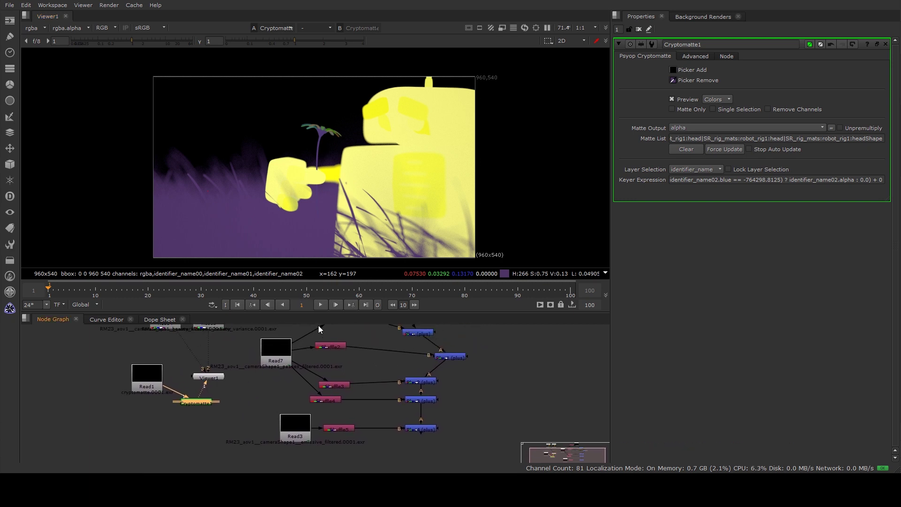
pyautogui.moveTo(220, 395); pyautogui.dragTo(263, 389)
pyautogui.moveTo(143, 376); pyautogui.dragTo(210, 411)
pyautogui.click(271, 391)
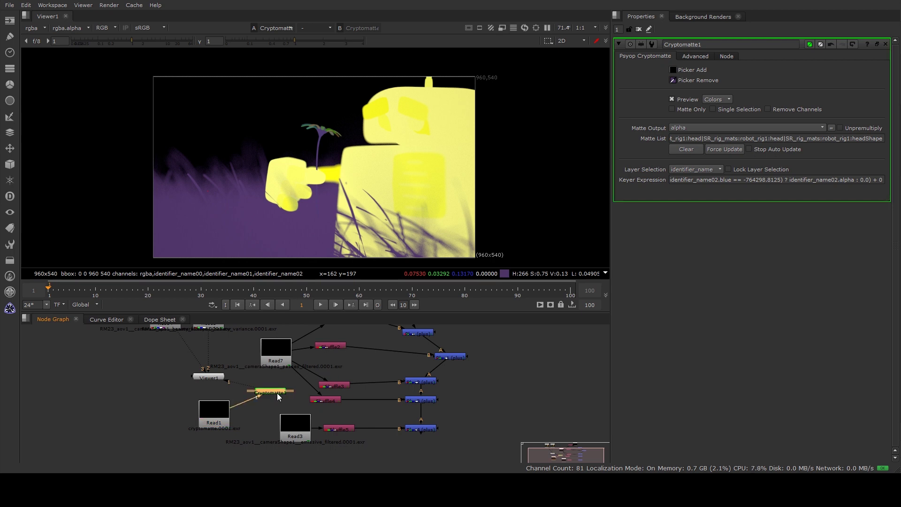
# - Move the lower Shuffle and Plus nodes, together with the Read3 node, down to open space in the graph
pyautogui.scroll(-2, 458, 384)
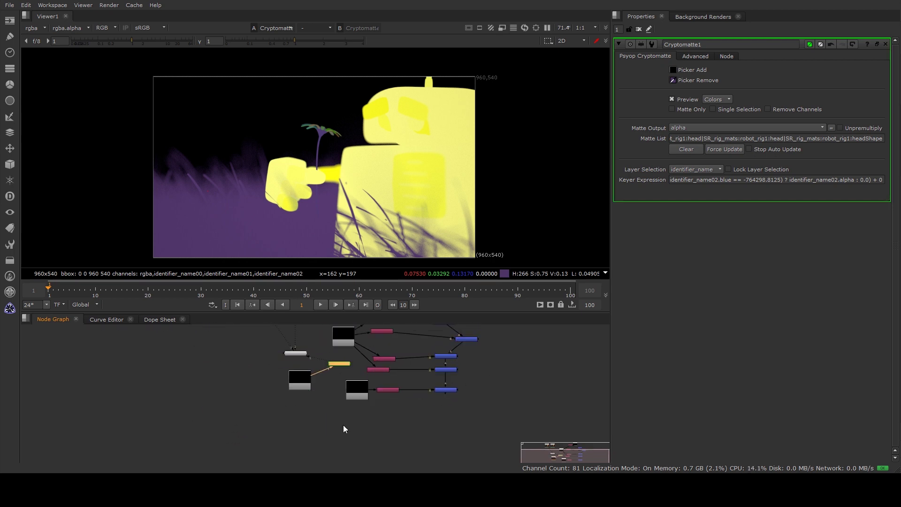
pyautogui.moveTo(351, 418); pyautogui.dragTo(488, 419)
pyautogui.moveTo(356, 395); pyautogui.dragTo(349, 463)
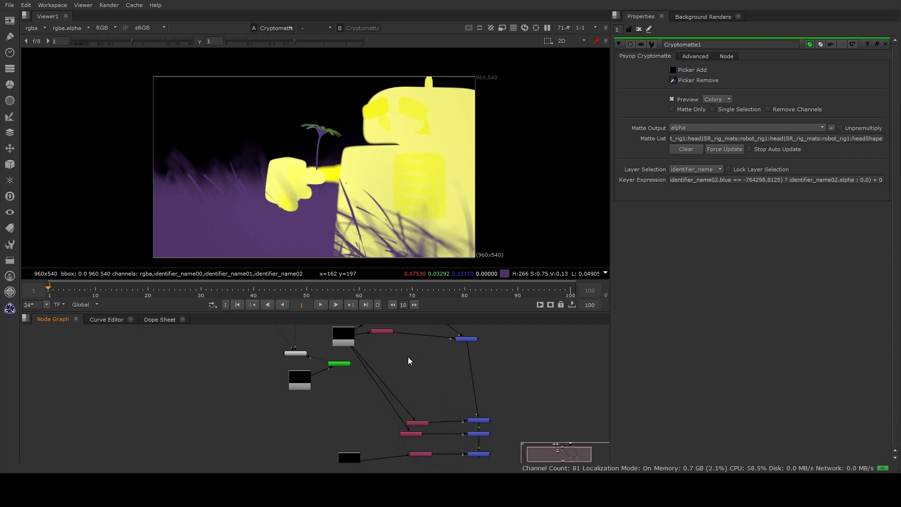
# - Reroute Read7's two downward connections through Dots and arrange Read1 and Cryptomatte1 below the Shuffle2 branch
pyautogui.moveTo(356, 374); pyautogui.dragTo(348, 406, button='middle')
pyautogui.moveTo(333, 396); pyautogui.dragTo(429, 389)
pyautogui.click(302, 413)
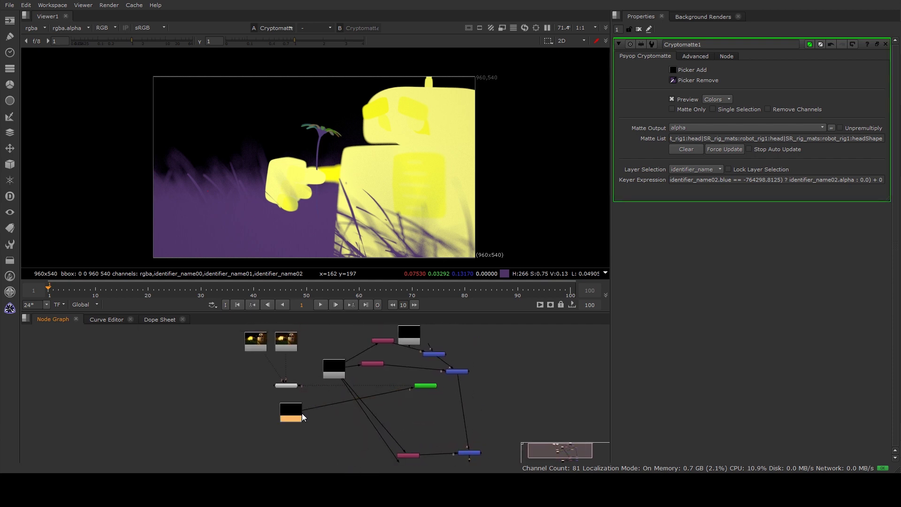
pyautogui.moveTo(303, 412); pyautogui.dragTo(339, 453)
pyautogui.keyDown('ctrl'); pyautogui.moveTo(368, 417); pyautogui.dragTo(319, 462); pyautogui.keyUp('ctrl')
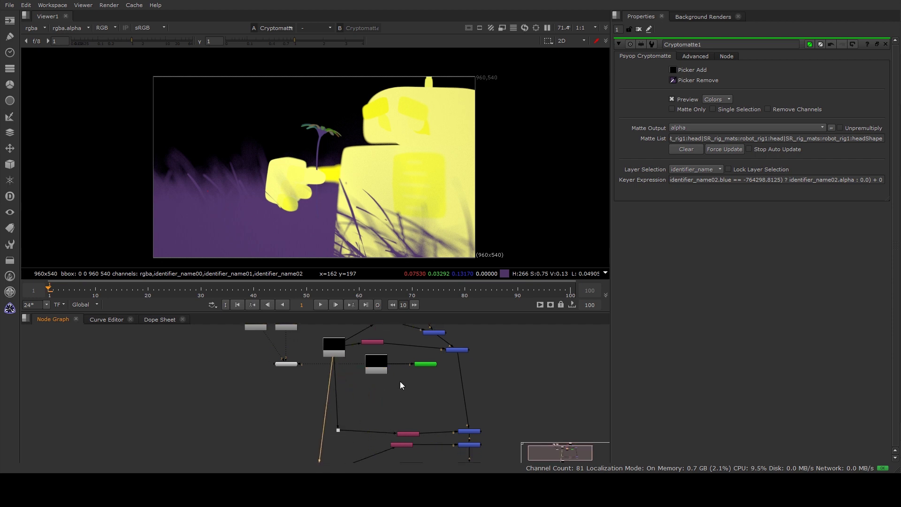
pyautogui.moveTo(400, 380); pyautogui.dragTo(397, 397, button='middle')
pyautogui.moveTo(368, 373); pyautogui.dragTo(374, 379)
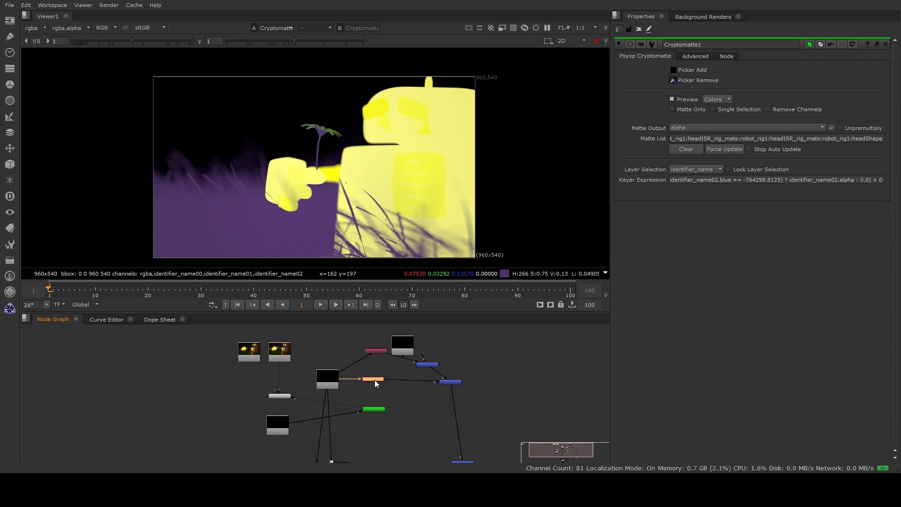
# - View the Shuffle2 pass and compare it with the Cryptomatte1 selection in the viewer
pyautogui.click(280, 395)
pyautogui.press('1')
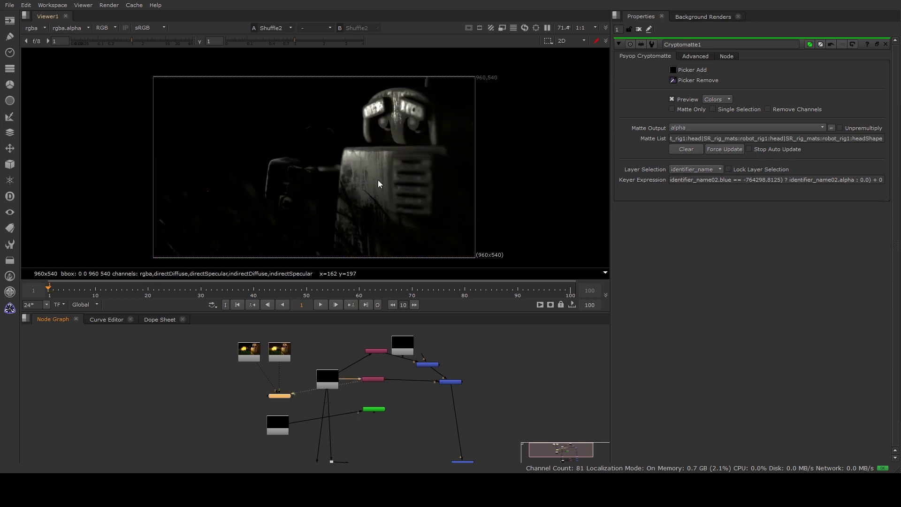
pyautogui.click(374, 409)
pyautogui.press('1')
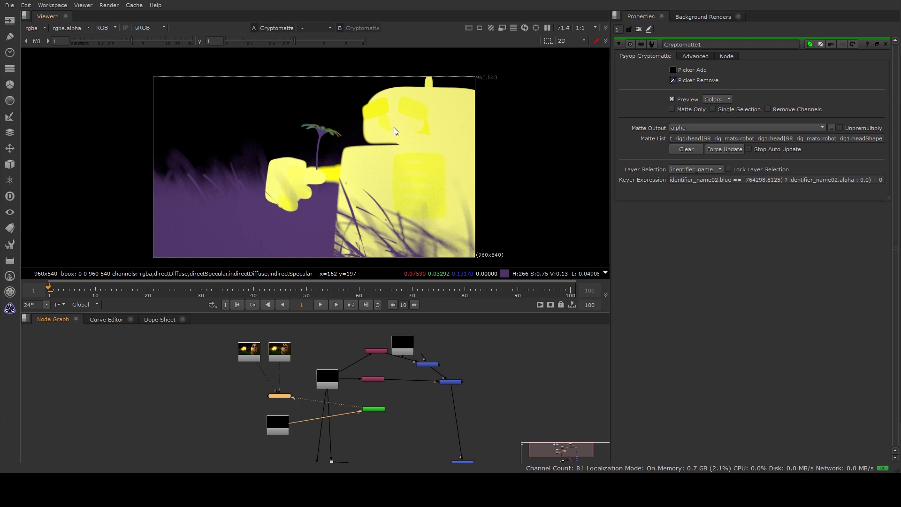
# - Insert a Grade node between Shuffle2 and its Plus node and show the graded pass in the viewer
pyautogui.scroll(2, 399, 394)
pyautogui.moveTo(416, 387); pyautogui.dragTo(397, 380, button='middle')
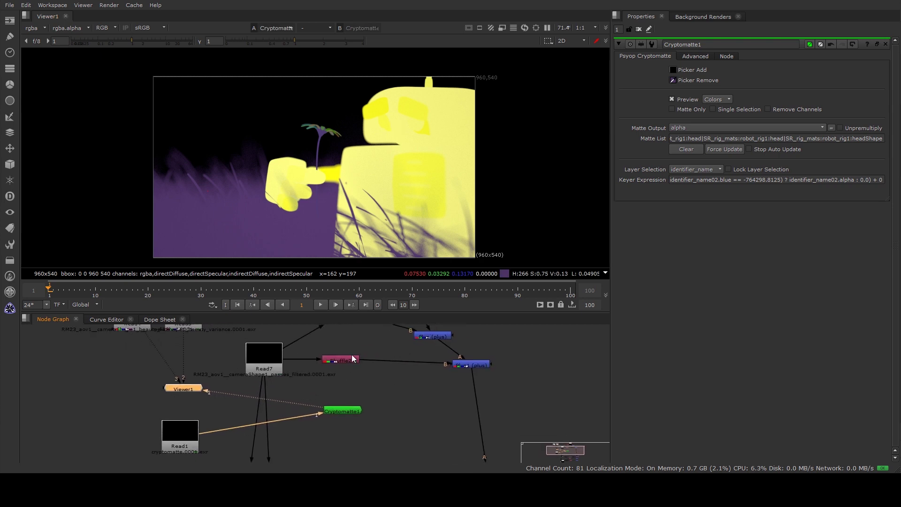
pyautogui.press('Tab')
pyautogui.write('grade')
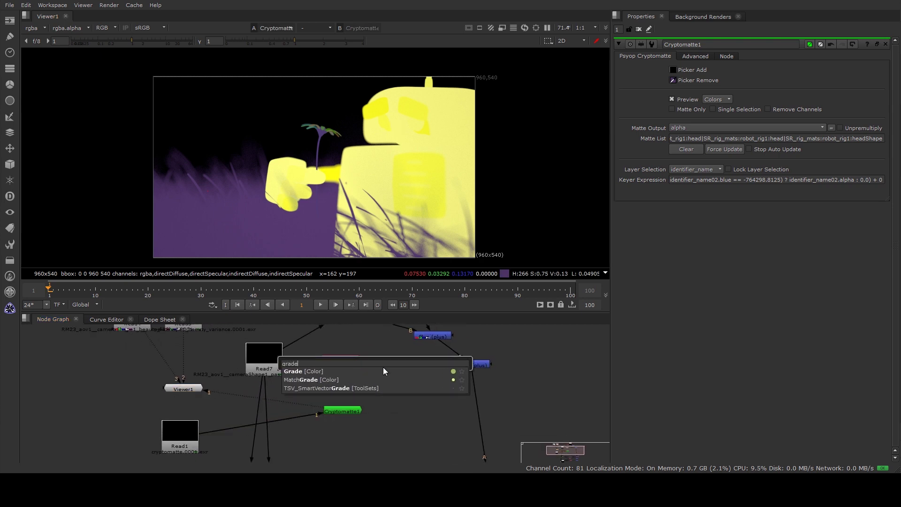
pyautogui.press('Return')
pyautogui.moveTo(346, 376); pyautogui.dragTo(398, 361)
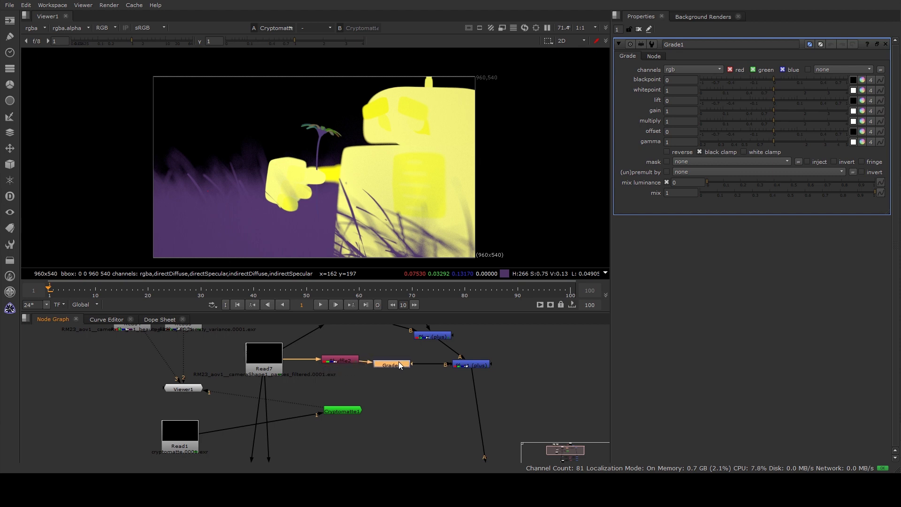
pyautogui.press('1')
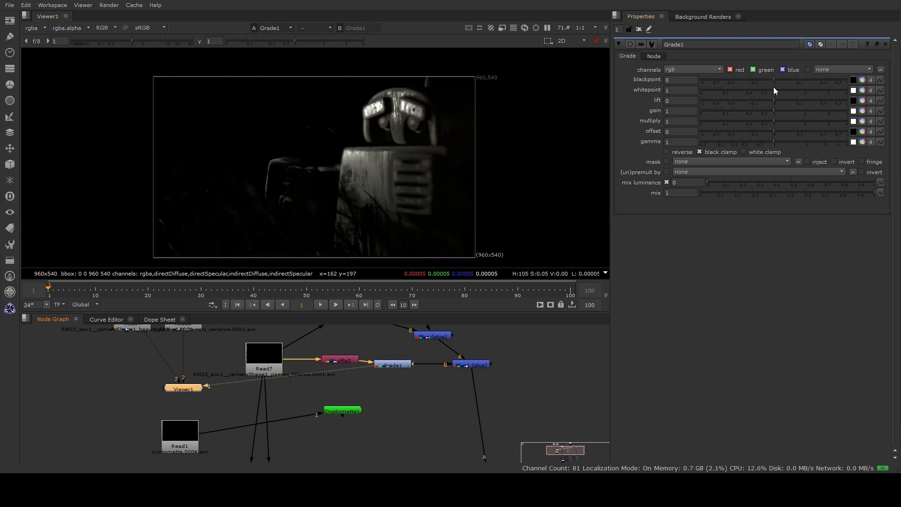
# - Experiment with Grade1's whitepoint and lift, reset them to 1 and 0, and set the gain to 0.33
pyautogui.moveTo(773, 89)
pyautogui.mouseDown()
pyautogui.moveTo(798, 88)
pyautogui.moveTo(778, 89)
pyautogui.moveTo(751, 111)
pyautogui.moveTo(722, 110)
pyautogui.moveTo(733, 116)
pyautogui.moveTo(743, 95)
pyautogui.moveTo(798, 99)
pyautogui.moveTo(775, 97)
pyautogui.mouseUp()
pyautogui.moveTo(689, 101); pyautogui.dragTo(577, 98)
pyautogui.write('0')
pyautogui.press('Return')
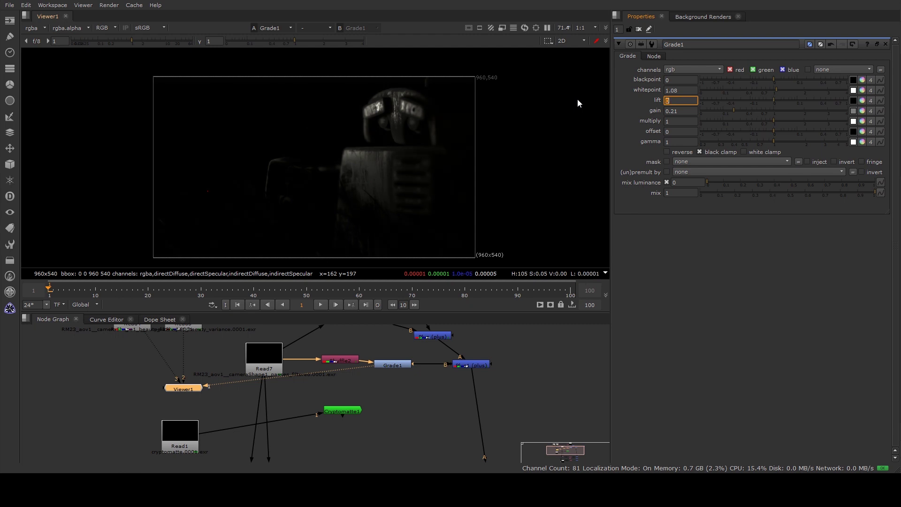
pyautogui.moveTo(773, 90)
pyautogui.mouseDown()
pyautogui.moveTo(694, 94)
pyautogui.moveTo(787, 94)
pyautogui.moveTo(765, 88)
pyautogui.moveTo(782, 78)
pyautogui.moveTo(813, 84)
pyautogui.moveTo(769, 80)
pyautogui.mouseUp()
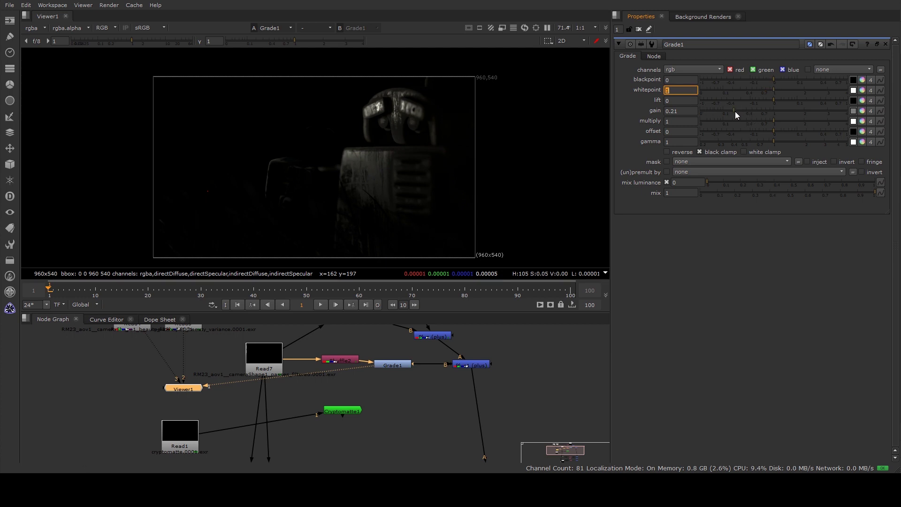
pyautogui.moveTo(735, 111)
pyautogui.mouseDown()
pyautogui.moveTo(718, 108)
pyautogui.moveTo(740, 114)
pyautogui.moveTo(721, 117)
pyautogui.moveTo(791, 113)
pyautogui.moveTo(728, 117)
pyautogui.moveTo(742, 120)
pyautogui.mouseUp()
pyautogui.click(375, 399)
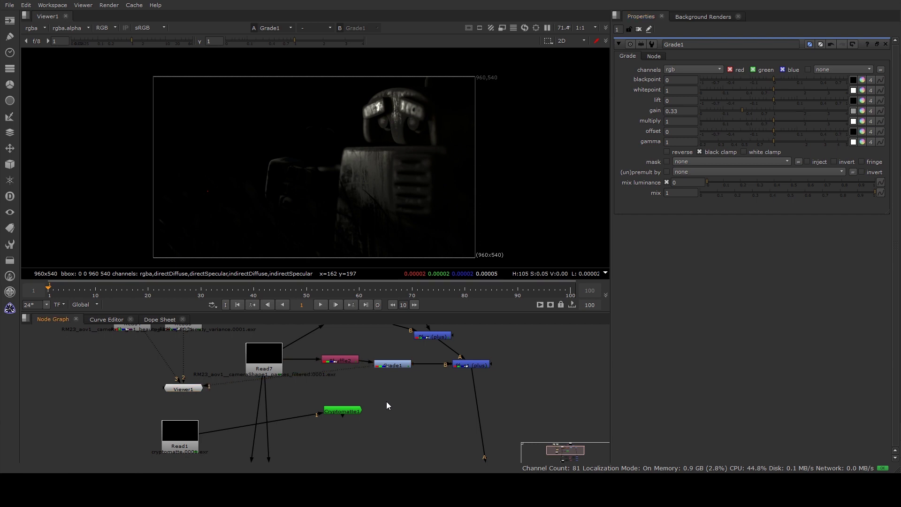
# - Connect Grade1's mask input to Cryptomatte1 and line the Grade node up with Shuffle2
pyautogui.scroll(3, 400, 418)
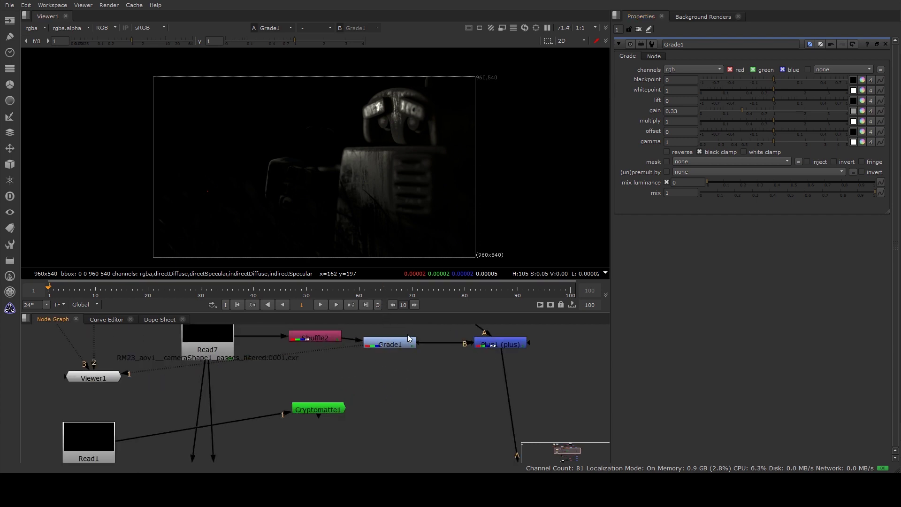
pyautogui.moveTo(392, 345); pyautogui.dragTo(315, 410)
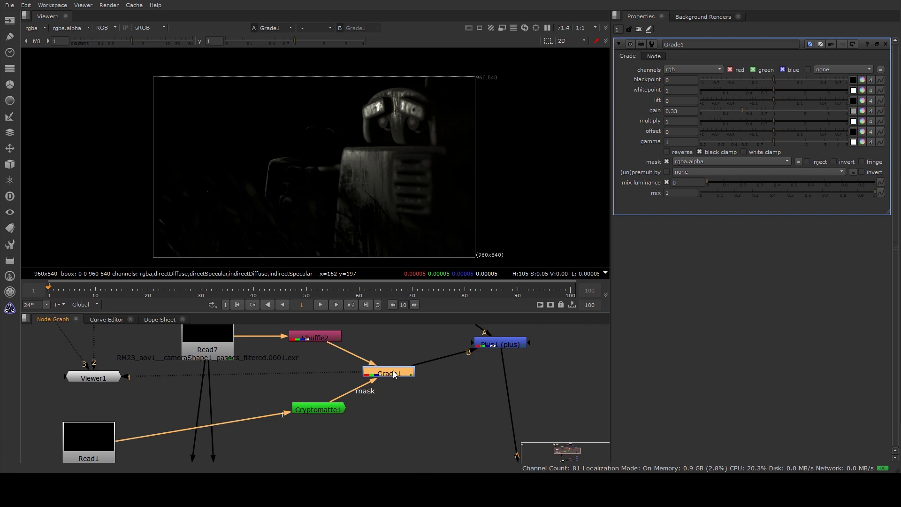
pyautogui.moveTo(393, 374); pyautogui.dragTo(398, 337)
# - View the masked grade's effect on the image at Plus1 and at the final Plus4 node
pyautogui.click(511, 344)
pyautogui.press('1')
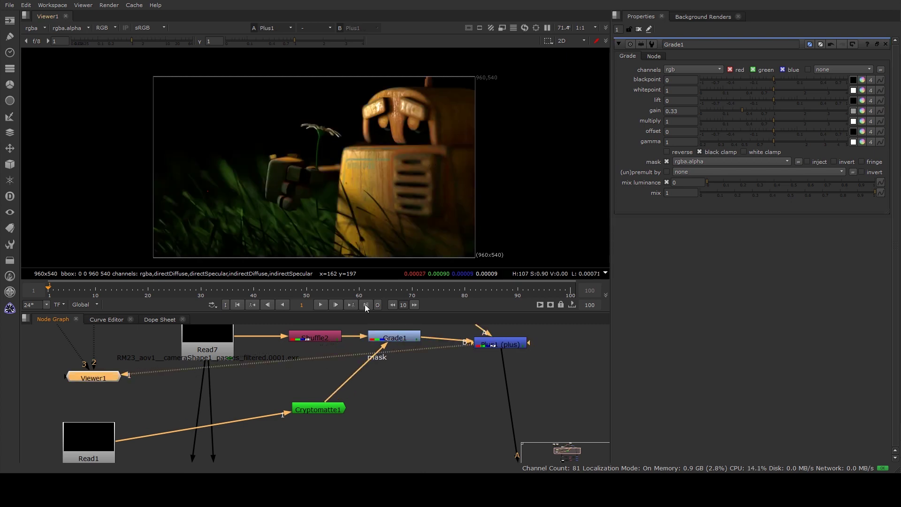
pyautogui.click(401, 339)
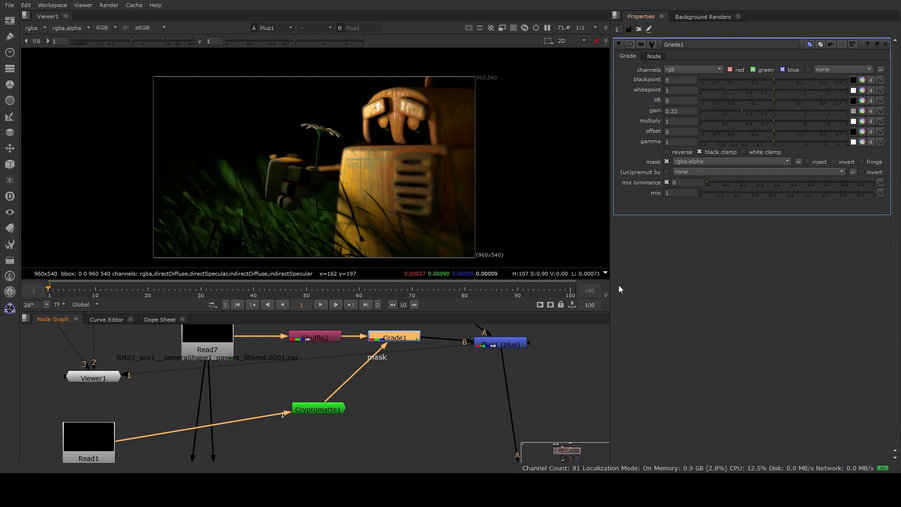
pyautogui.scroll(-3, 530, 357)
pyautogui.moveTo(523, 390); pyautogui.dragTo(479, 267, button='middle')
pyautogui.click(489, 361)
pyautogui.press('1')
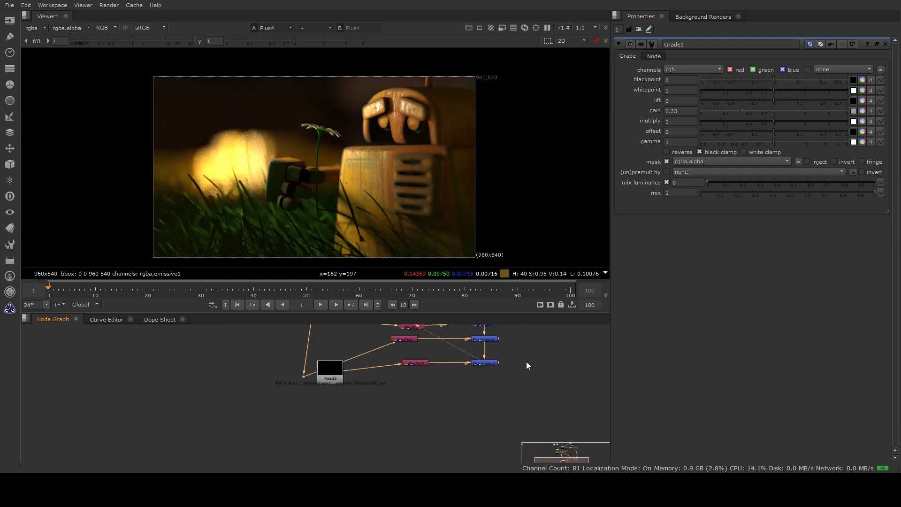
# - Raise Grade1's gain to 1.8 while viewing the combined Plus4 result
pyautogui.scroll(-3, 526, 361)
pyautogui.moveTo(508, 407); pyautogui.dragTo(486, 404, button='middle')
pyautogui.scroll(2, 382, 348)
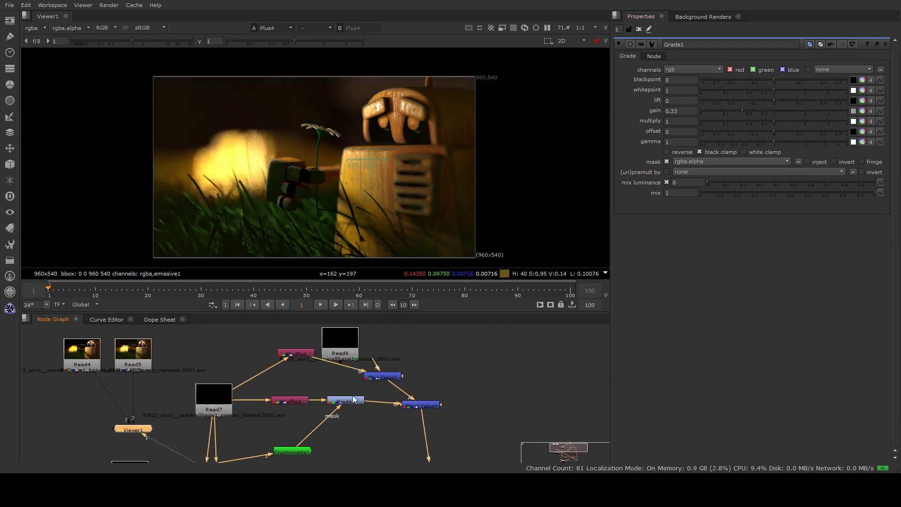
pyautogui.click(345, 400)
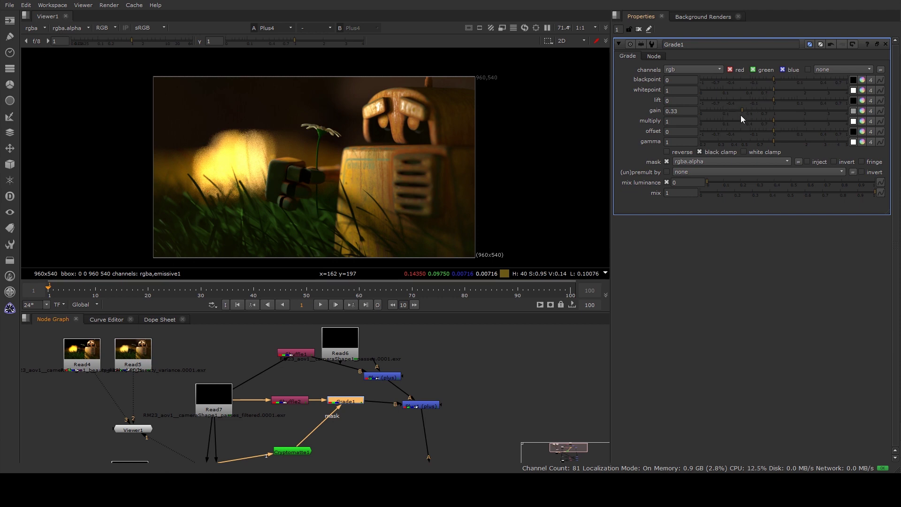
pyautogui.moveTo(741, 112); pyautogui.dragTo(799, 121)
pyautogui.moveTo(377, 423); pyautogui.dragTo(410, 389, button='middle')
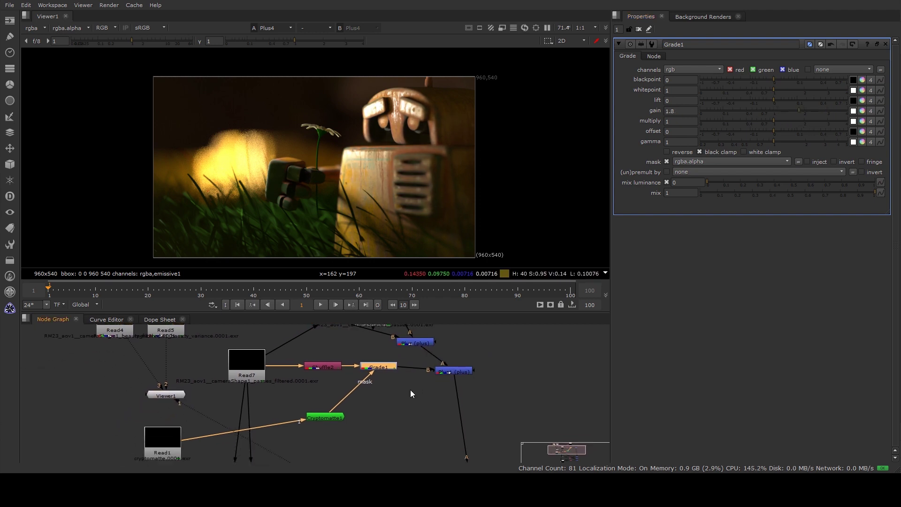
# - Remove the robot's hand, arm, body and chest grille from the Cryptomatte1 matte, leaving only the head parts
pyautogui.click(336, 418)
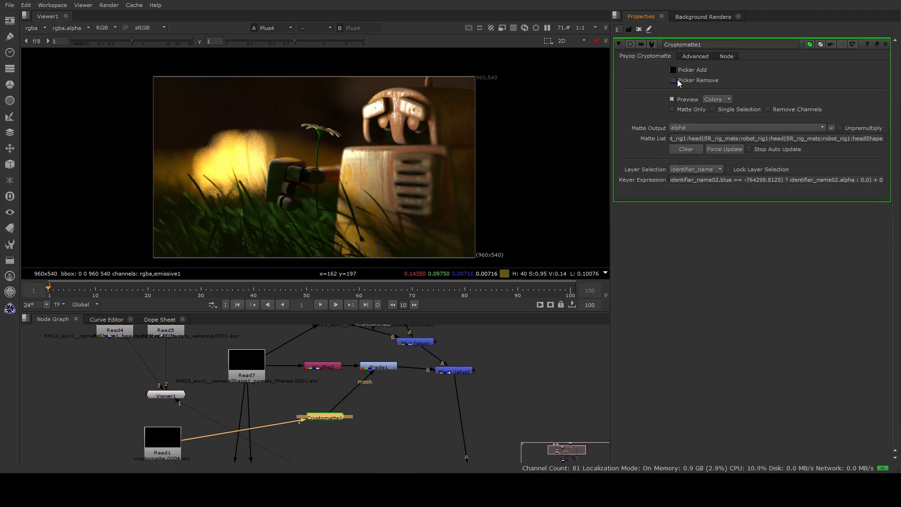
pyautogui.press('1')
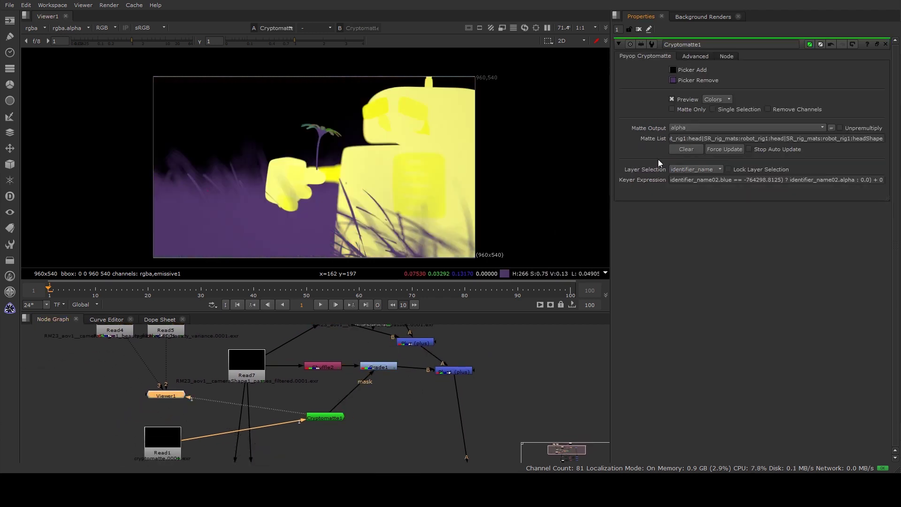
pyautogui.click(673, 80)
pyautogui.keyDown('ctrl'); pyautogui.click(285, 184); pyautogui.keyUp('ctrl')
pyautogui.keyDown('ctrl'); pyautogui.click(305, 179); pyautogui.keyUp('ctrl')
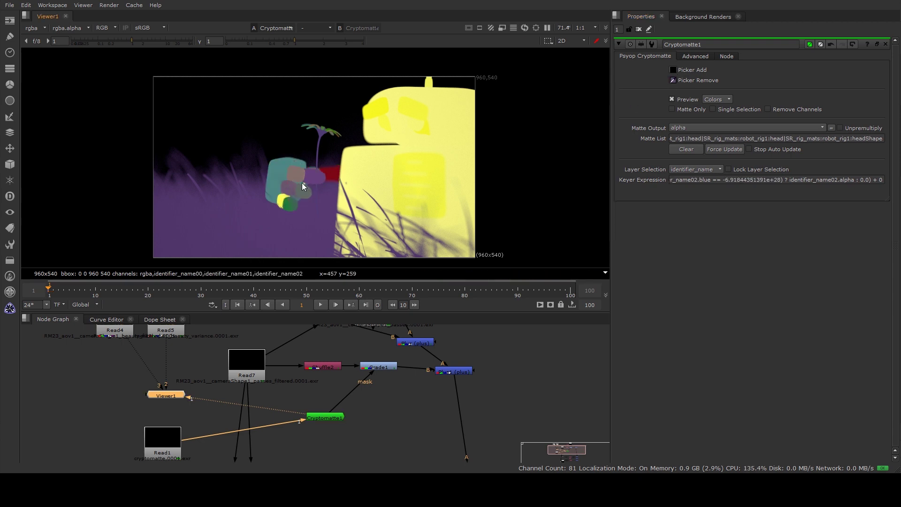
pyautogui.keyDown('ctrl'); pyautogui.click(394, 178); pyautogui.keyUp('ctrl')
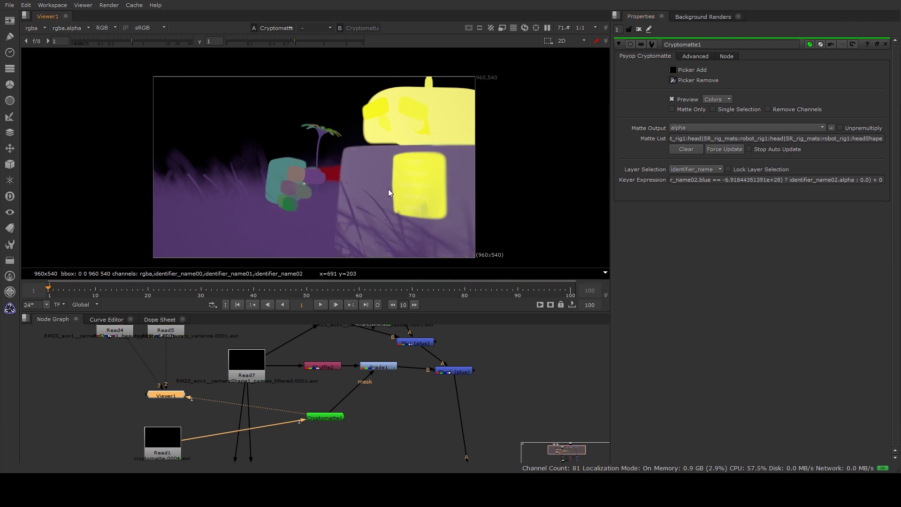
pyautogui.keyDown('ctrl'); pyautogui.click(399, 190); pyautogui.keyUp('ctrl')
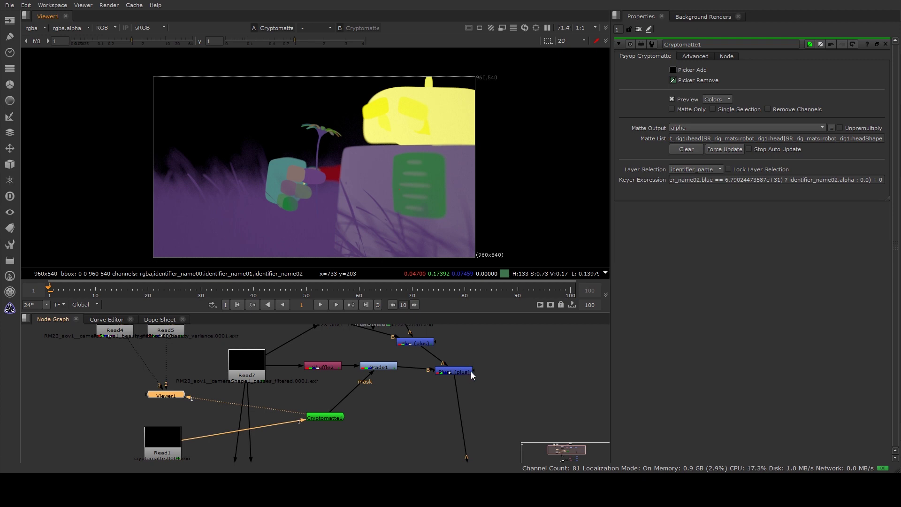
# - Show the final Plus4 result in the viewer and set Grade1's gain to 0.25
pyautogui.moveTo(471, 371); pyautogui.dragTo(480, 319, button='middle')
pyautogui.keyDown('ctrl'); pyautogui.keyDown('shift'); pyautogui.click(498, 428); pyautogui.keyUp('shift'); pyautogui.keyUp('ctrl')
pyautogui.moveTo(526, 354); pyautogui.dragTo(508, 474, button='middle')
pyautogui.moveTo(407, 396); pyautogui.dragTo(435, 417, button='middle')
pyautogui.click(405, 376)
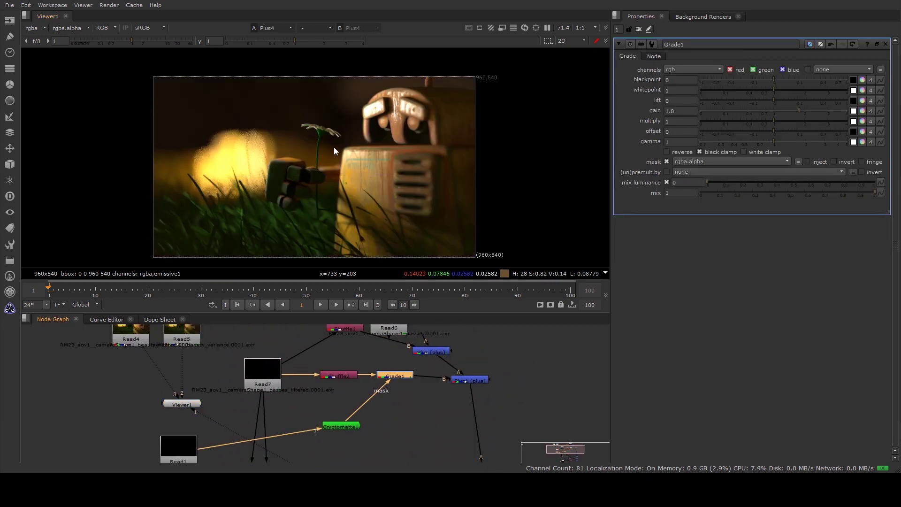
pyautogui.moveTo(798, 109); pyautogui.dragTo(736, 119)
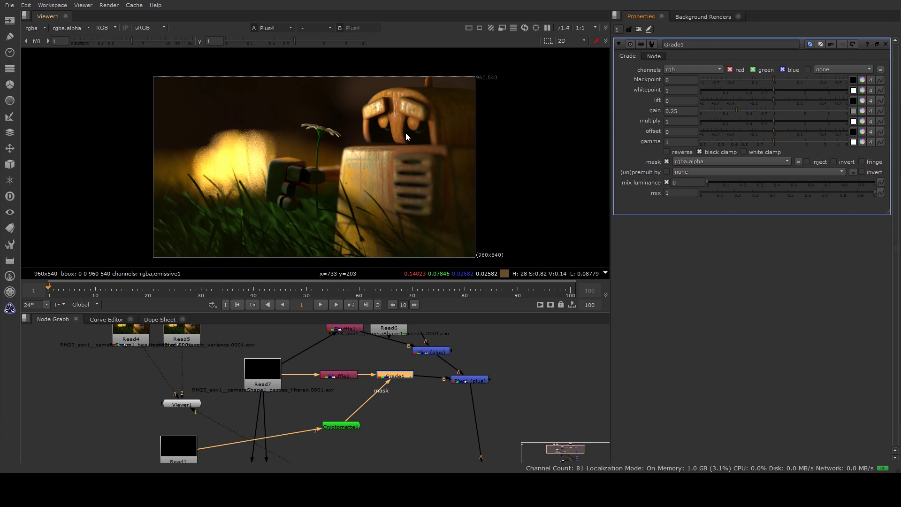
# - Move the beauty variance Read5 node clear of the other nodes in the graph and show it in the viewer
pyautogui.scroll(-4, 469, 358)
pyautogui.click(348, 345)
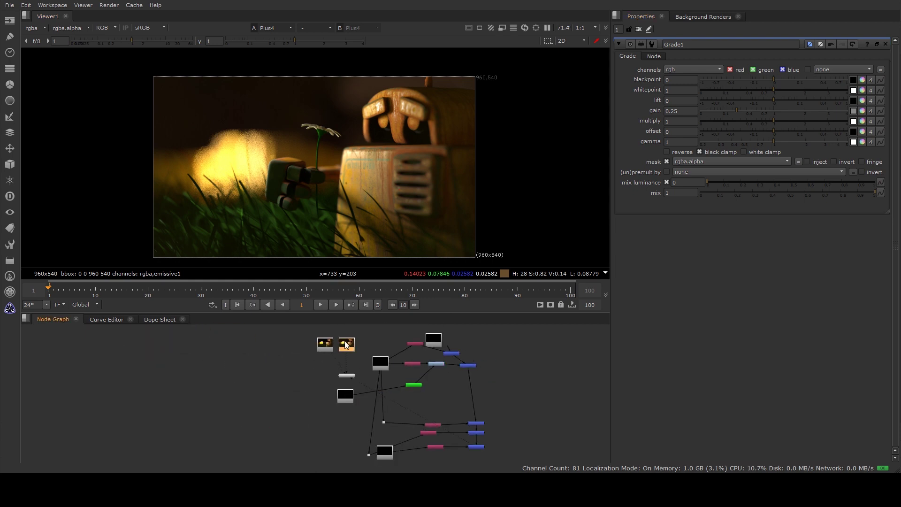
pyautogui.moveTo(353, 349); pyautogui.dragTo(234, 372)
pyautogui.press('1')
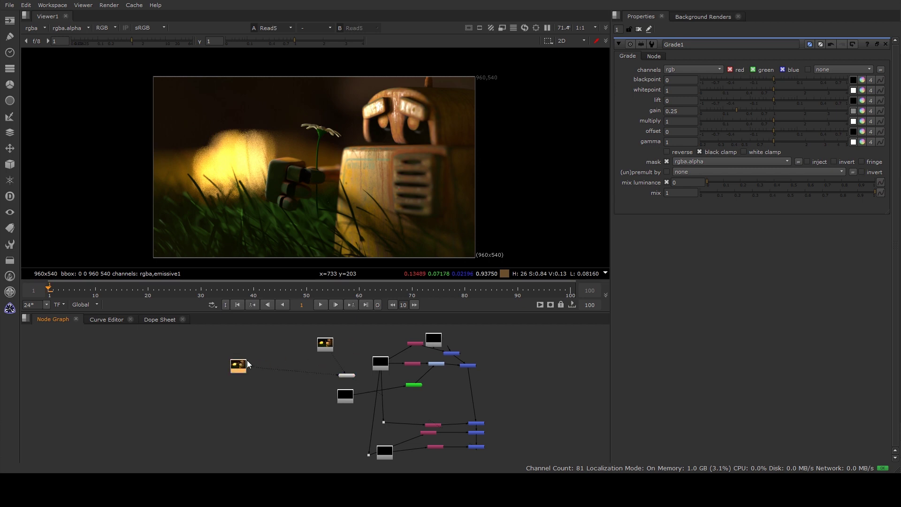
pyautogui.scroll(2, 277, 351)
pyautogui.scroll(4, 283, 351)
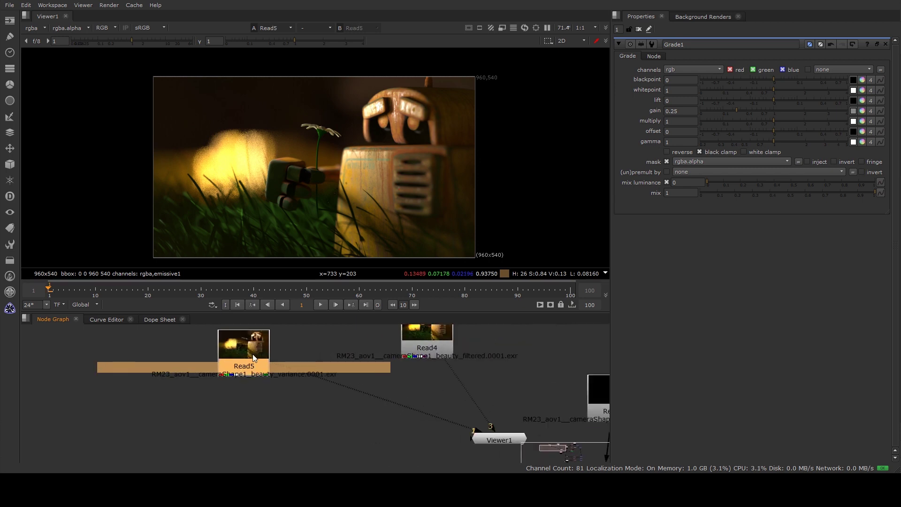
pyautogui.moveTo(252, 355); pyautogui.dragTo(249, 386)
pyautogui.moveTo(354, 402); pyautogui.dragTo(369, 351, button='middle')
pyautogui.moveTo(264, 347); pyautogui.dragTo(197, 359)
# - Add a Shuffle node after Read5 and place it beside the Read node
pyautogui.press('Tab')
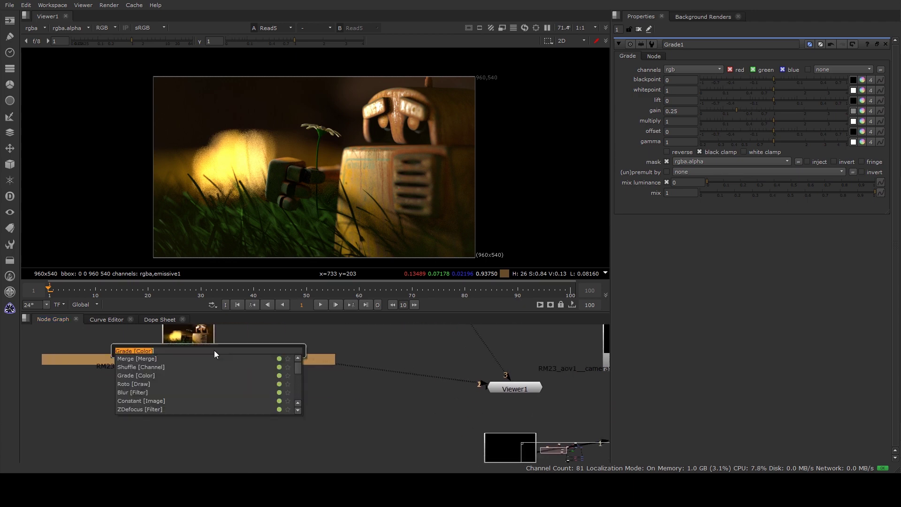
pyautogui.write('shuff;')
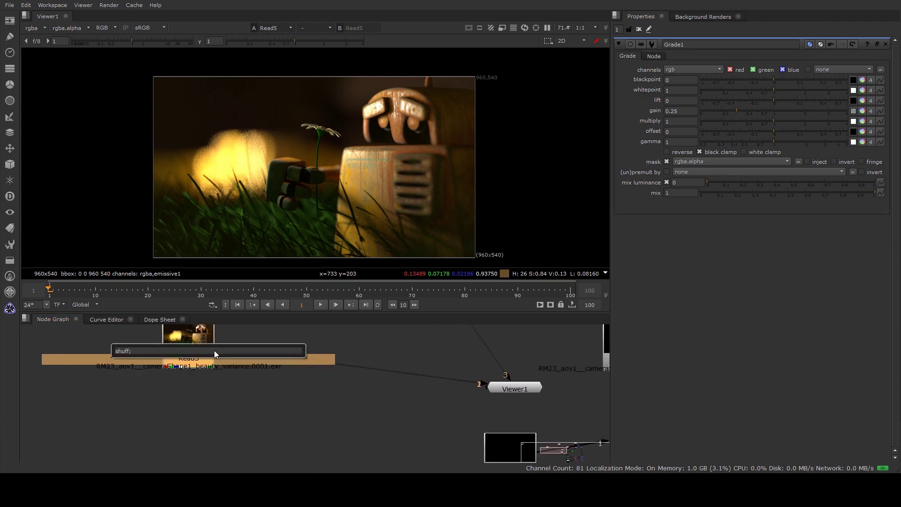
pyautogui.press('Return')
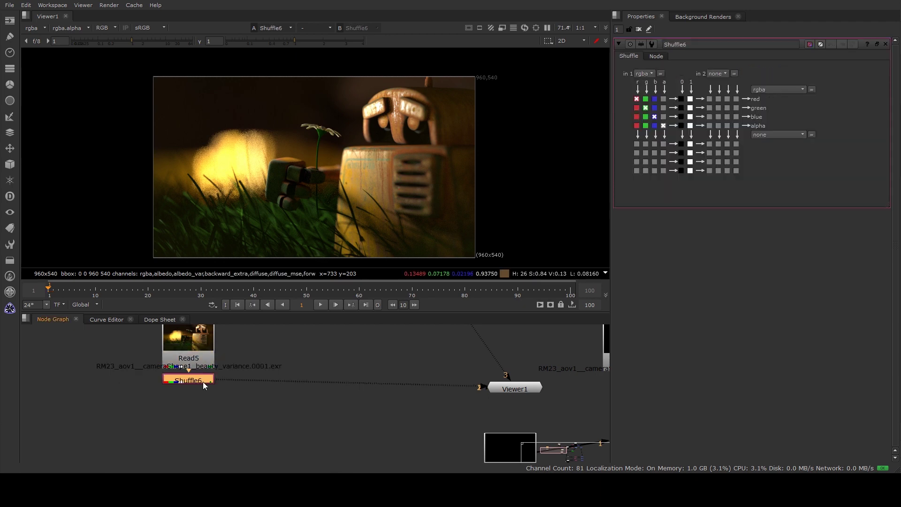
pyautogui.moveTo(203, 382); pyautogui.dragTo(296, 351)
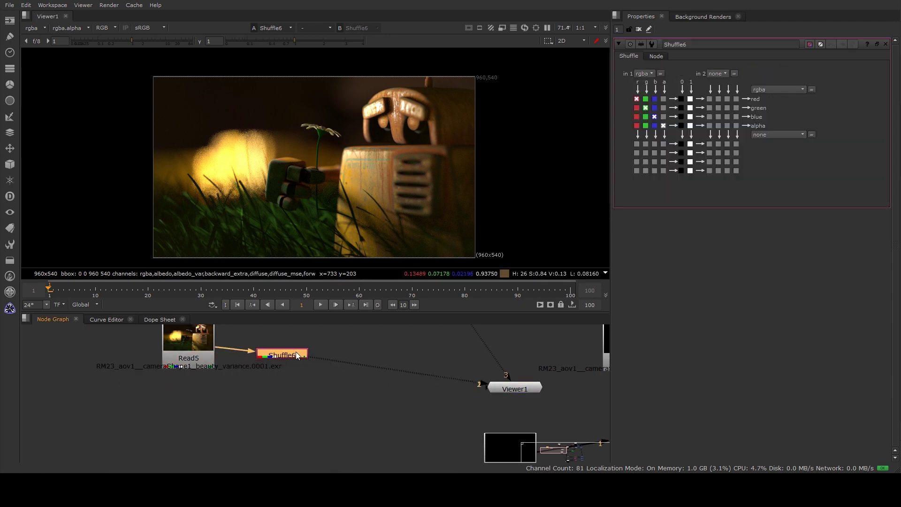
# - Preview the albedo, diffuse and diffuse_mse layers of the variance EXR through Shuffle6's first input
pyautogui.click(644, 73)
pyautogui.click(644, 115)
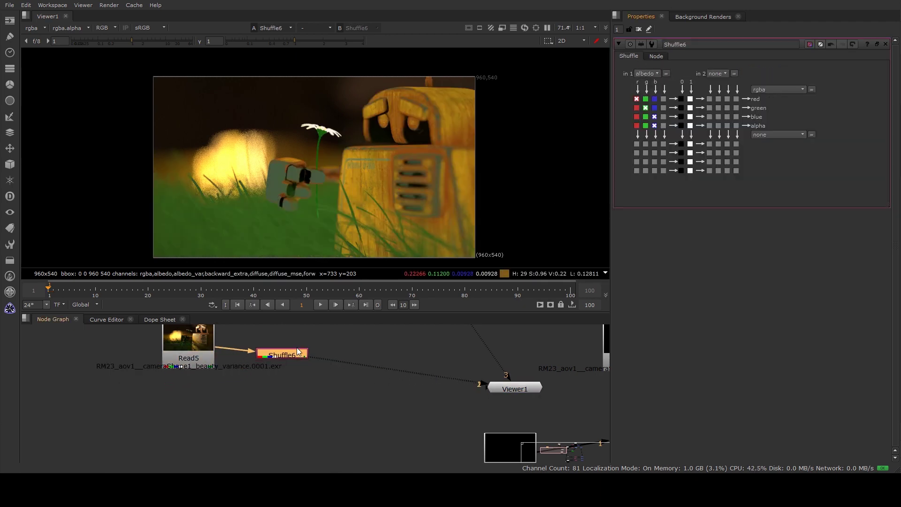
pyautogui.click(651, 71)
pyautogui.click(663, 148)
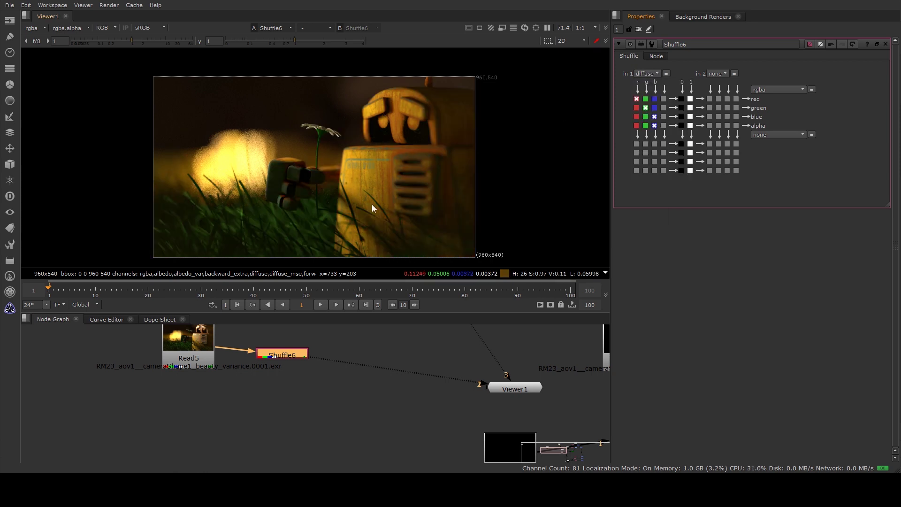
pyautogui.click(644, 74)
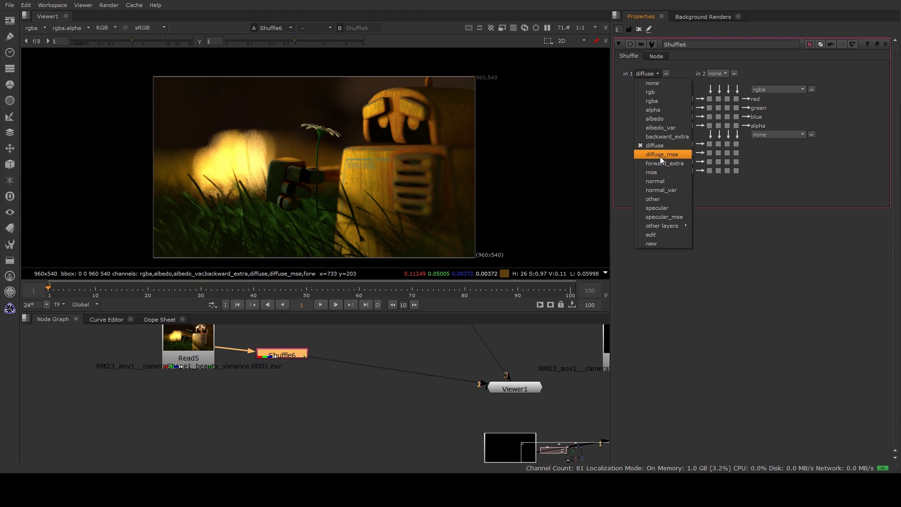
pyautogui.click(659, 156)
# - Preview the normal, normal_var and specular layers of the variance EXR through Shuffle6's first input
pyautogui.click(658, 71)
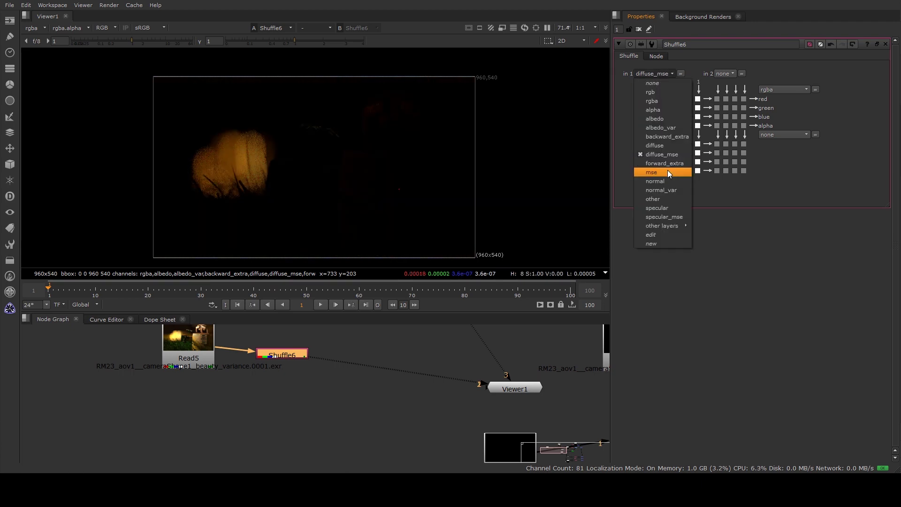
pyautogui.click(668, 182)
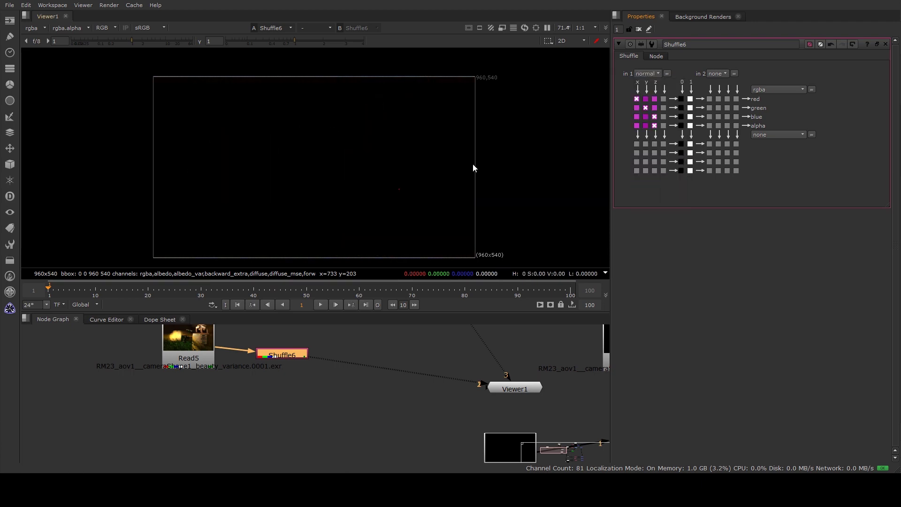
pyautogui.click(646, 73)
pyautogui.click(671, 190)
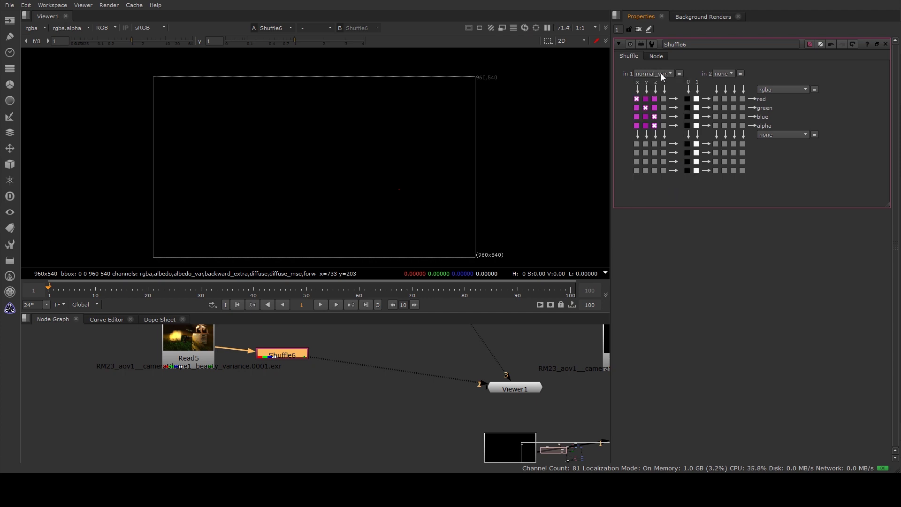
pyautogui.click(661, 74)
pyautogui.click(675, 207)
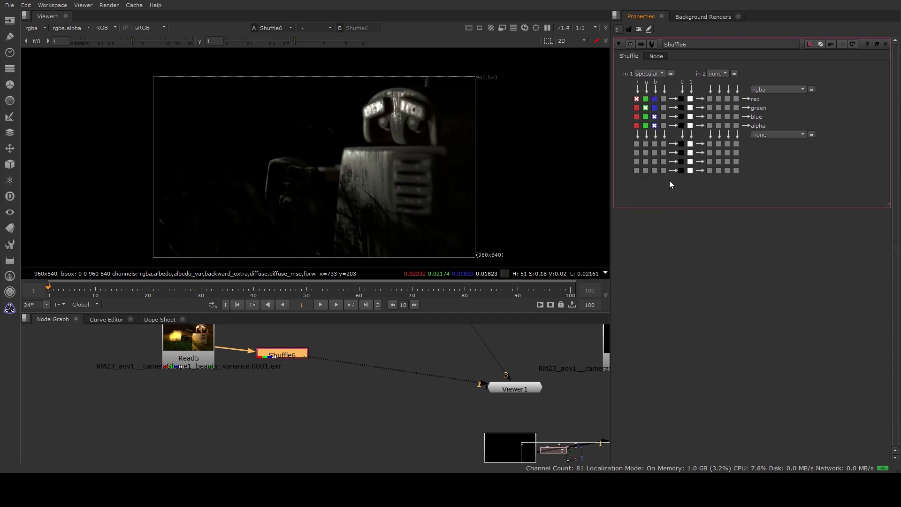
# - Set Shuffle6's first input back to rgba and align the node level with Read5
pyautogui.click(655, 75)
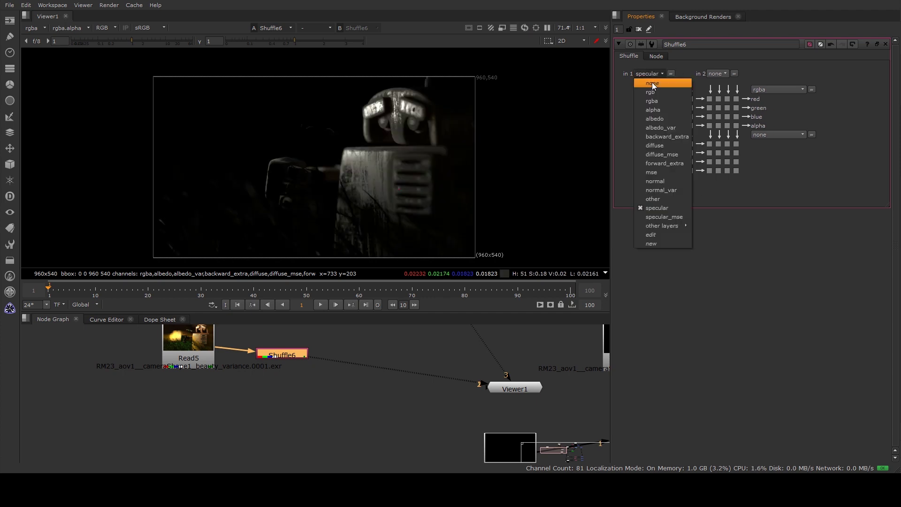
pyautogui.click(671, 101)
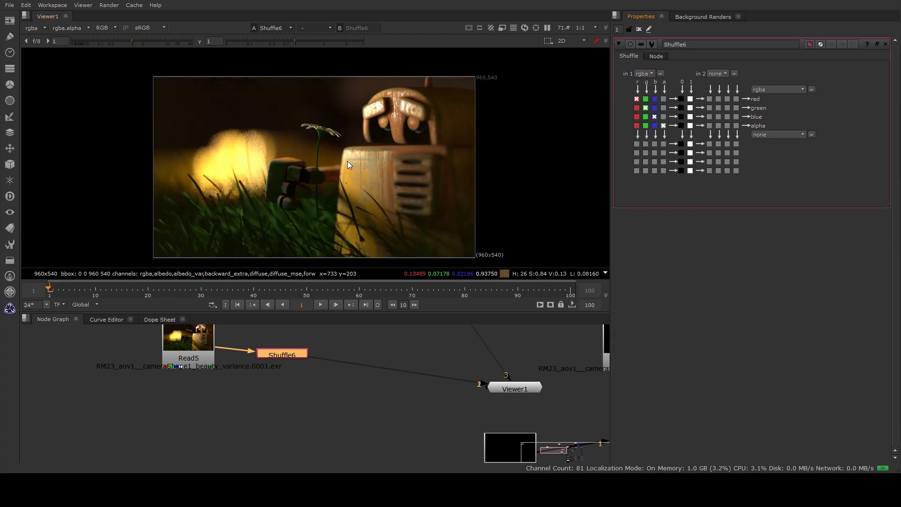
pyautogui.scroll(-1, 347, 161)
pyautogui.moveTo(297, 352); pyautogui.dragTo(298, 347)
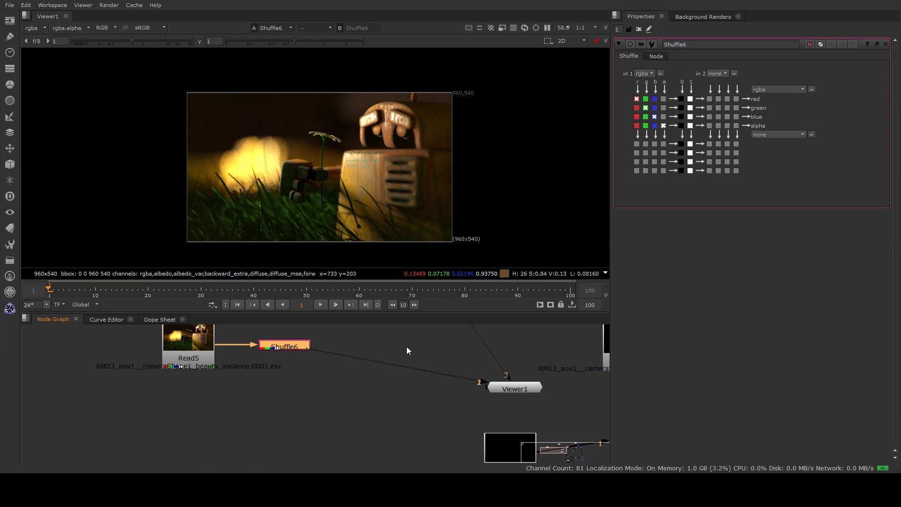
# - Look over the whole compositing node graph and check which input layers Shuffle6 offers
pyautogui.moveTo(517, 351); pyautogui.dragTo(469, 386, button='middle')
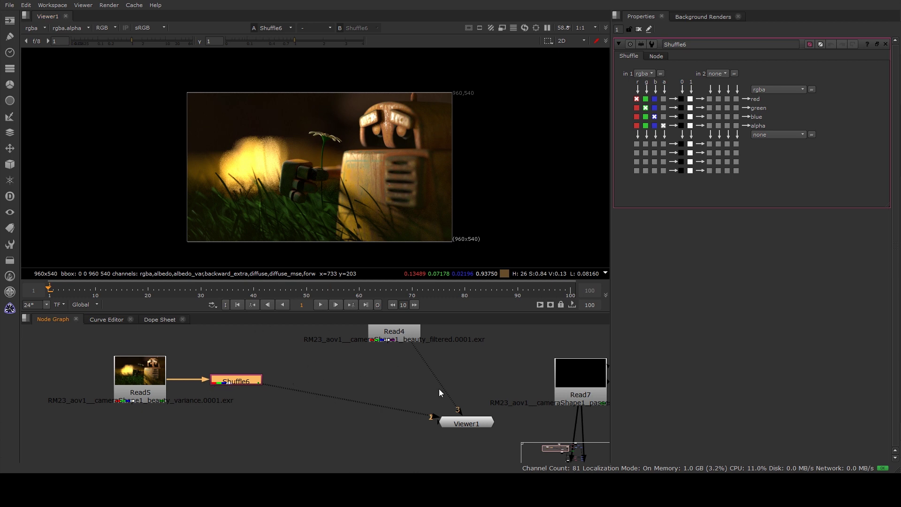
pyautogui.moveTo(456, 363); pyautogui.dragTo(266, 439, button='middle')
pyautogui.moveTo(406, 363); pyautogui.dragTo(326, 348, button='middle')
pyautogui.moveTo(369, 408); pyautogui.dragTo(394, 311, button='middle')
pyautogui.scroll(-3, 403, 396)
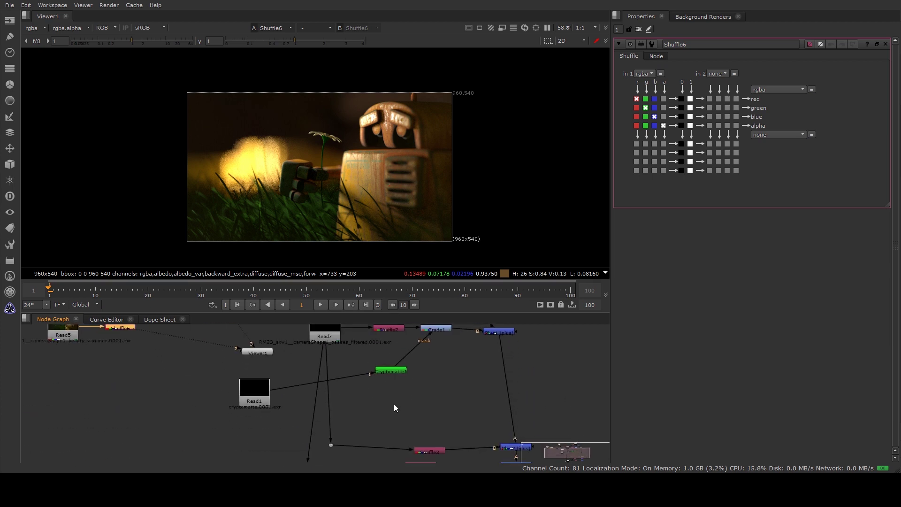
pyautogui.scroll(-2, 393, 403)
pyautogui.moveTo(220, 364); pyautogui.dragTo(238, 370, button='middle')
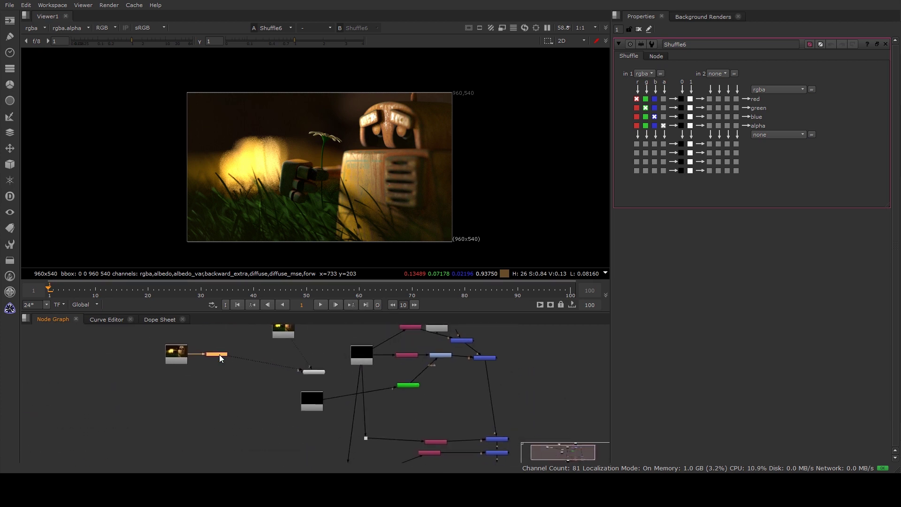
pyautogui.press('1')
pyautogui.click(643, 73)
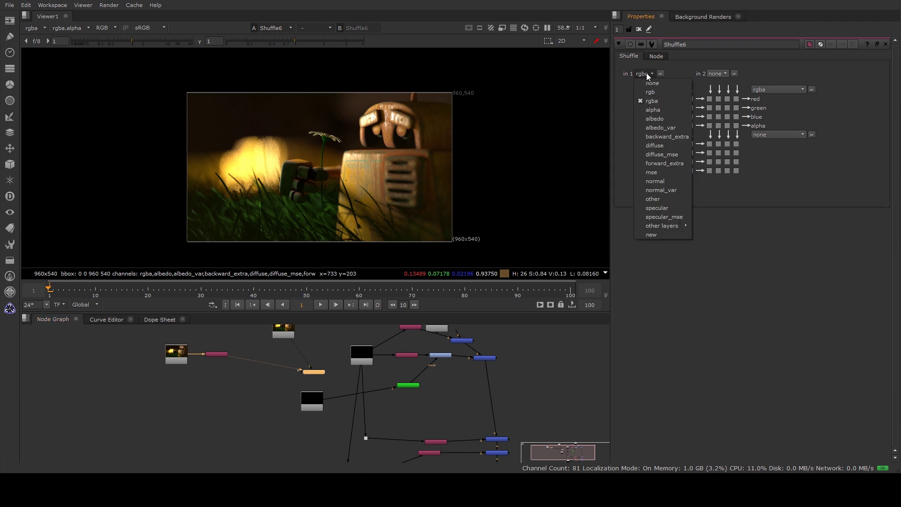
pyautogui.click(567, 382)
pyautogui.moveTo(568, 382); pyautogui.dragTo(468, 365, button='middle')
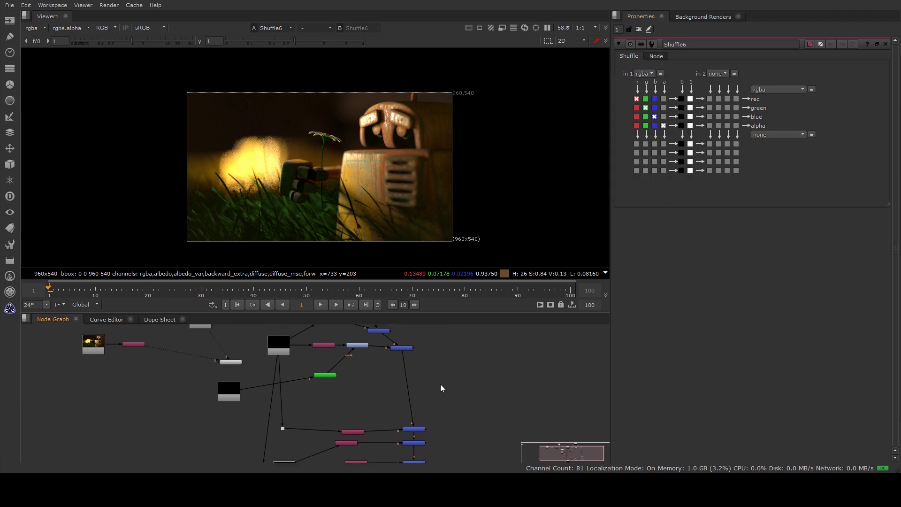